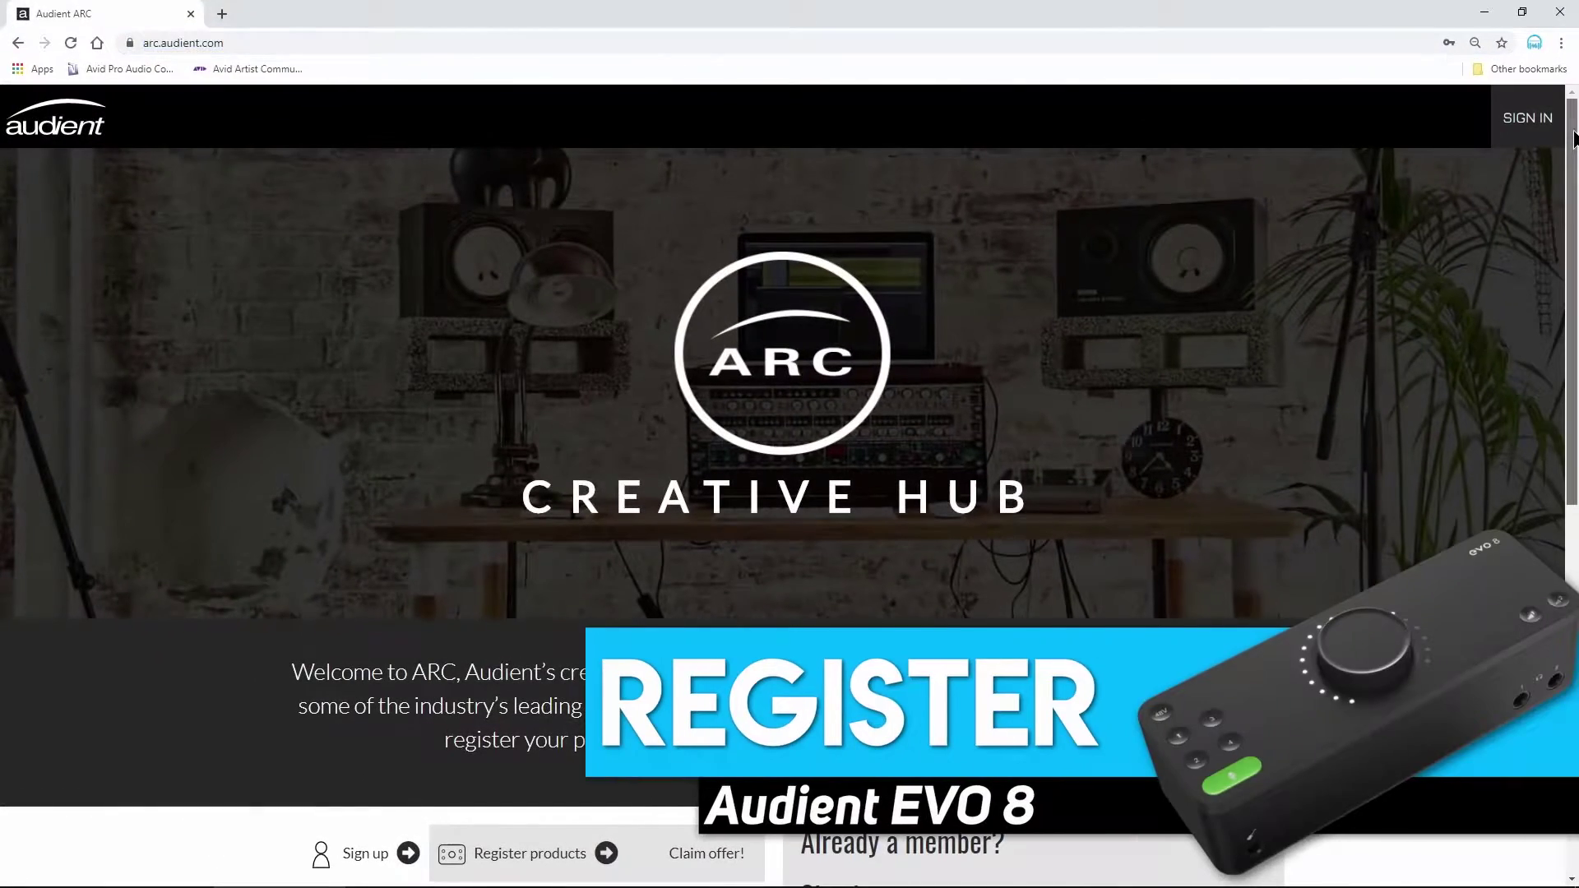
- Select EVO 8 in the Product dropdown under Register a product in Audient ARC
{"action": "scroll", "coordinate": [1574, 138], "scroll_direction": "down", "scroll_amount": 8}
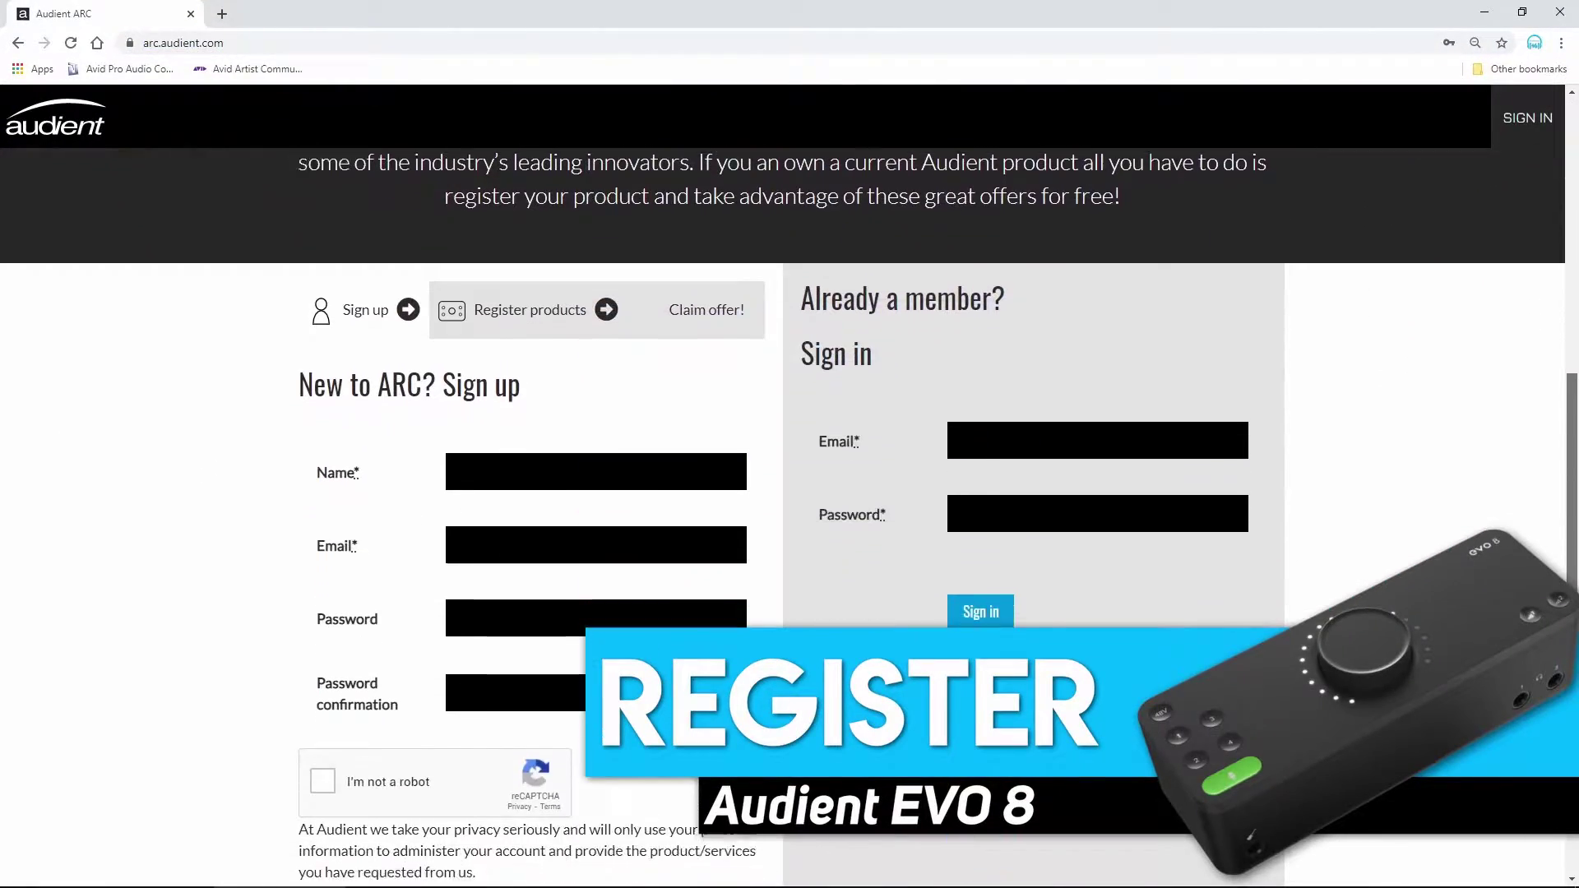
{"action": "scroll", "coordinate": [790, 445], "scroll_direction": "up", "scroll_amount": 1}
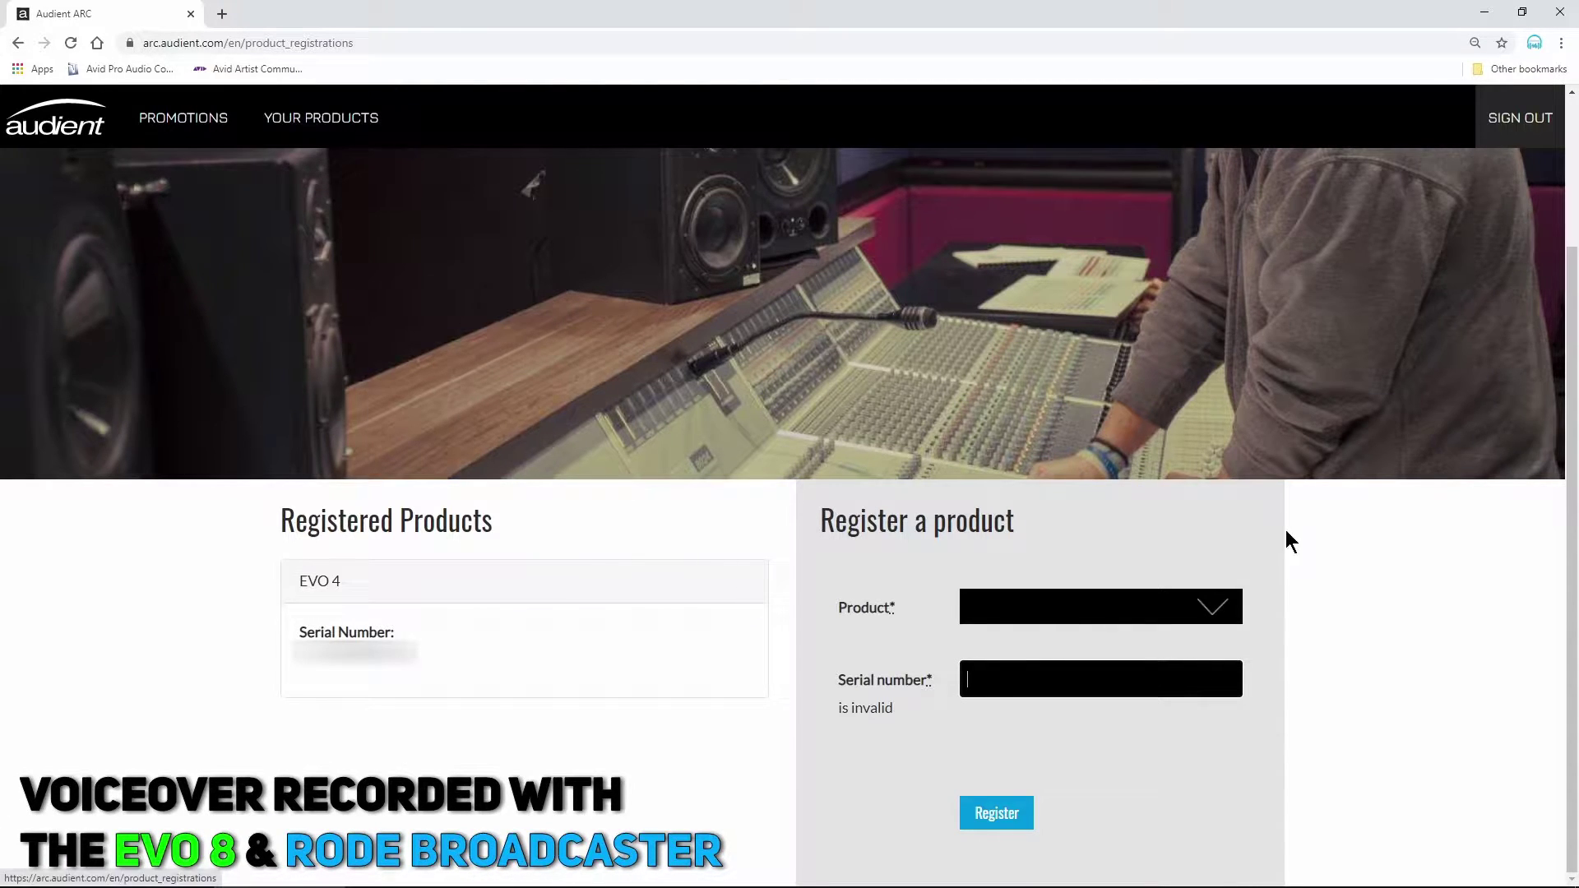
{"action": "left_click", "coordinate": [1234, 615]}
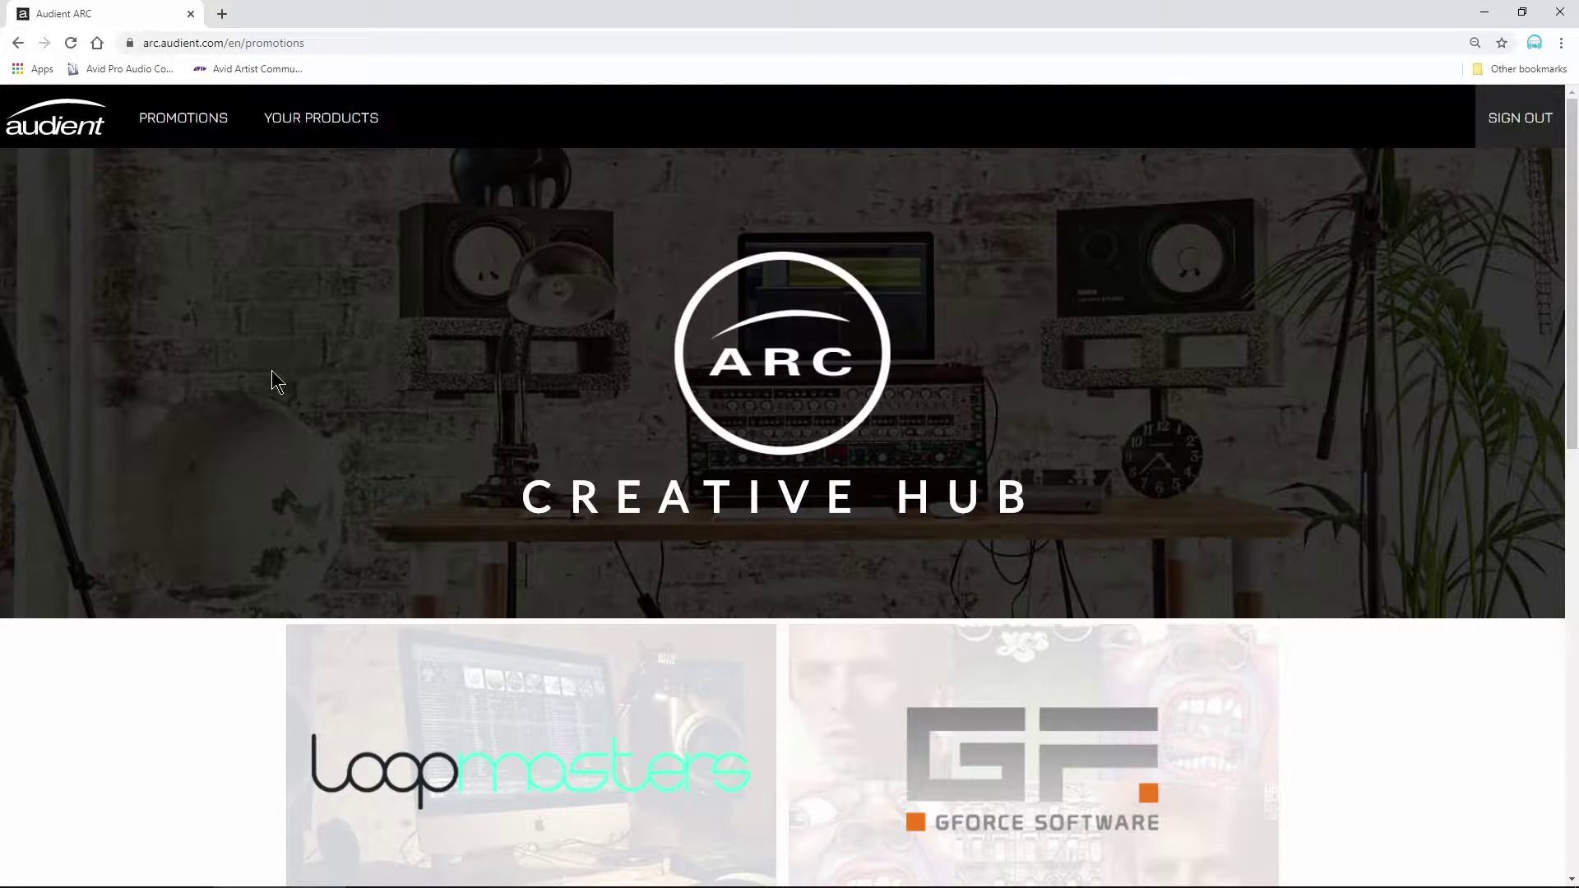
- Scroll the Promotions page down to the Steinberg Cubase LE 10 and Produce Like A Pro offers
{"action": "scroll", "coordinate": [277, 382], "scroll_direction": "down", "scroll_amount": 5}
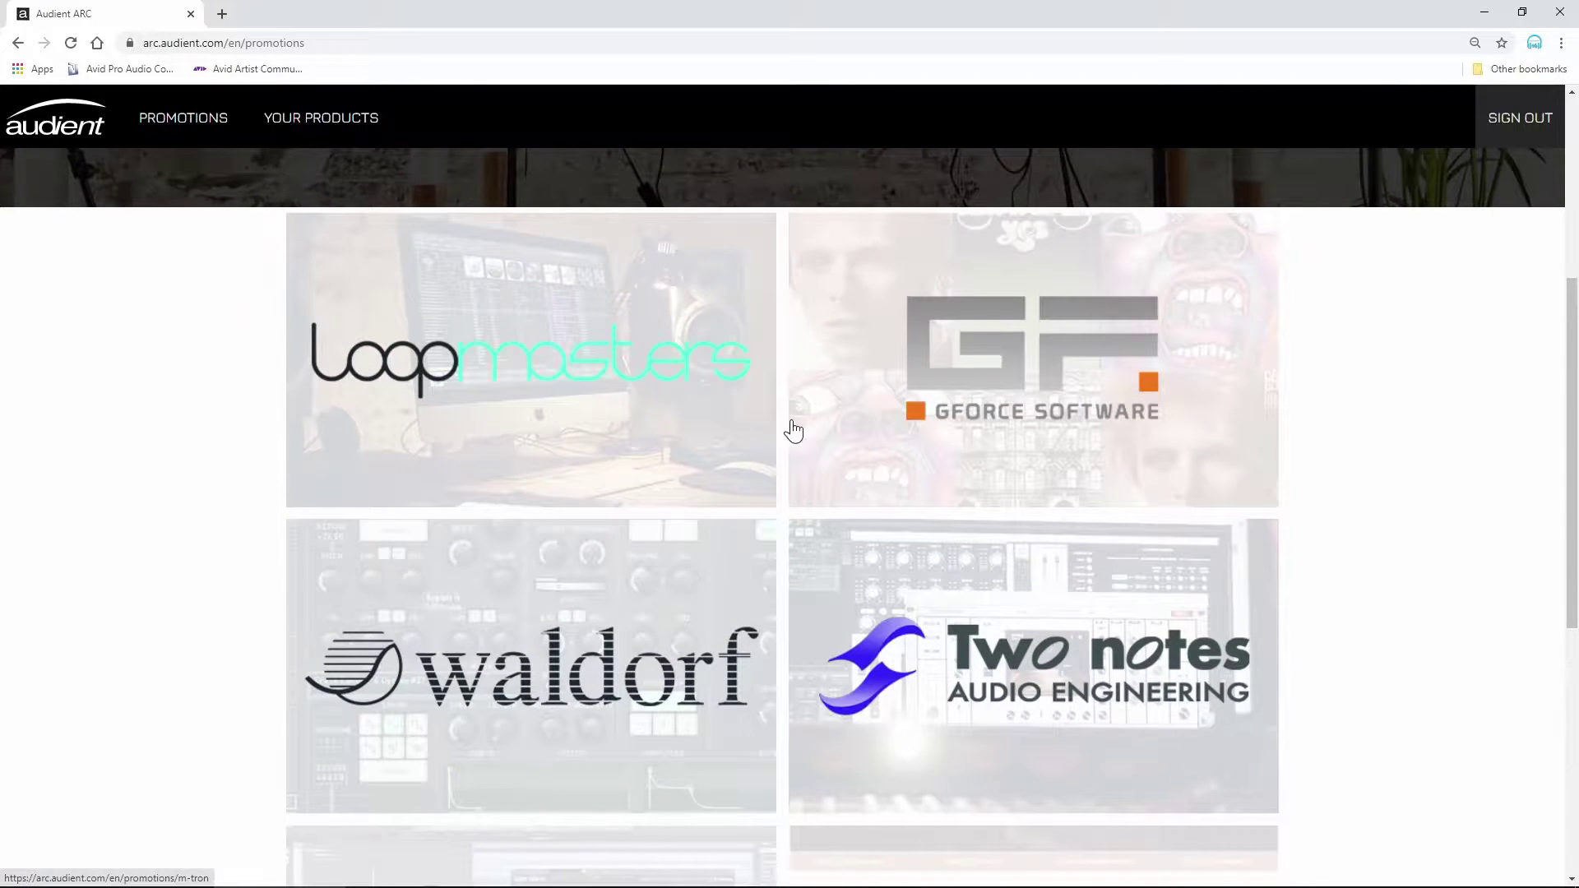
{"action": "scroll", "coordinate": [264, 448], "scroll_direction": "down", "scroll_amount": 3}
{"action": "scroll", "coordinate": [919, 429], "scroll_direction": "down", "scroll_amount": 4}
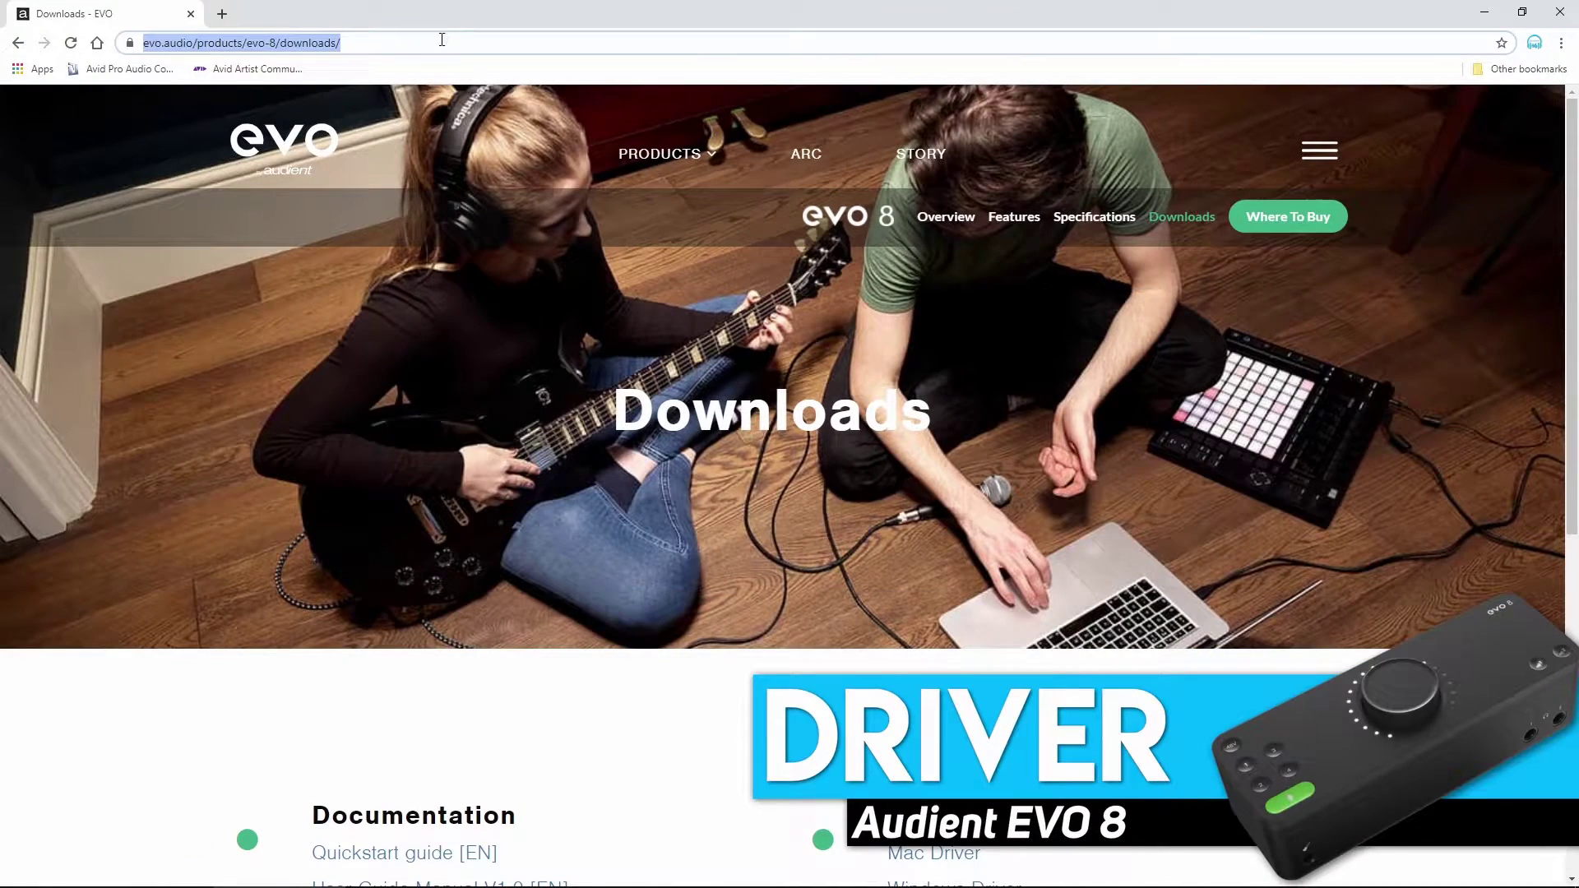
- Scroll the EVO 8 Downloads page down to the Drivers list showing Windows Driver
{"action": "scroll", "coordinate": [242, 372], "scroll_direction": "down", "scroll_amount": 5}
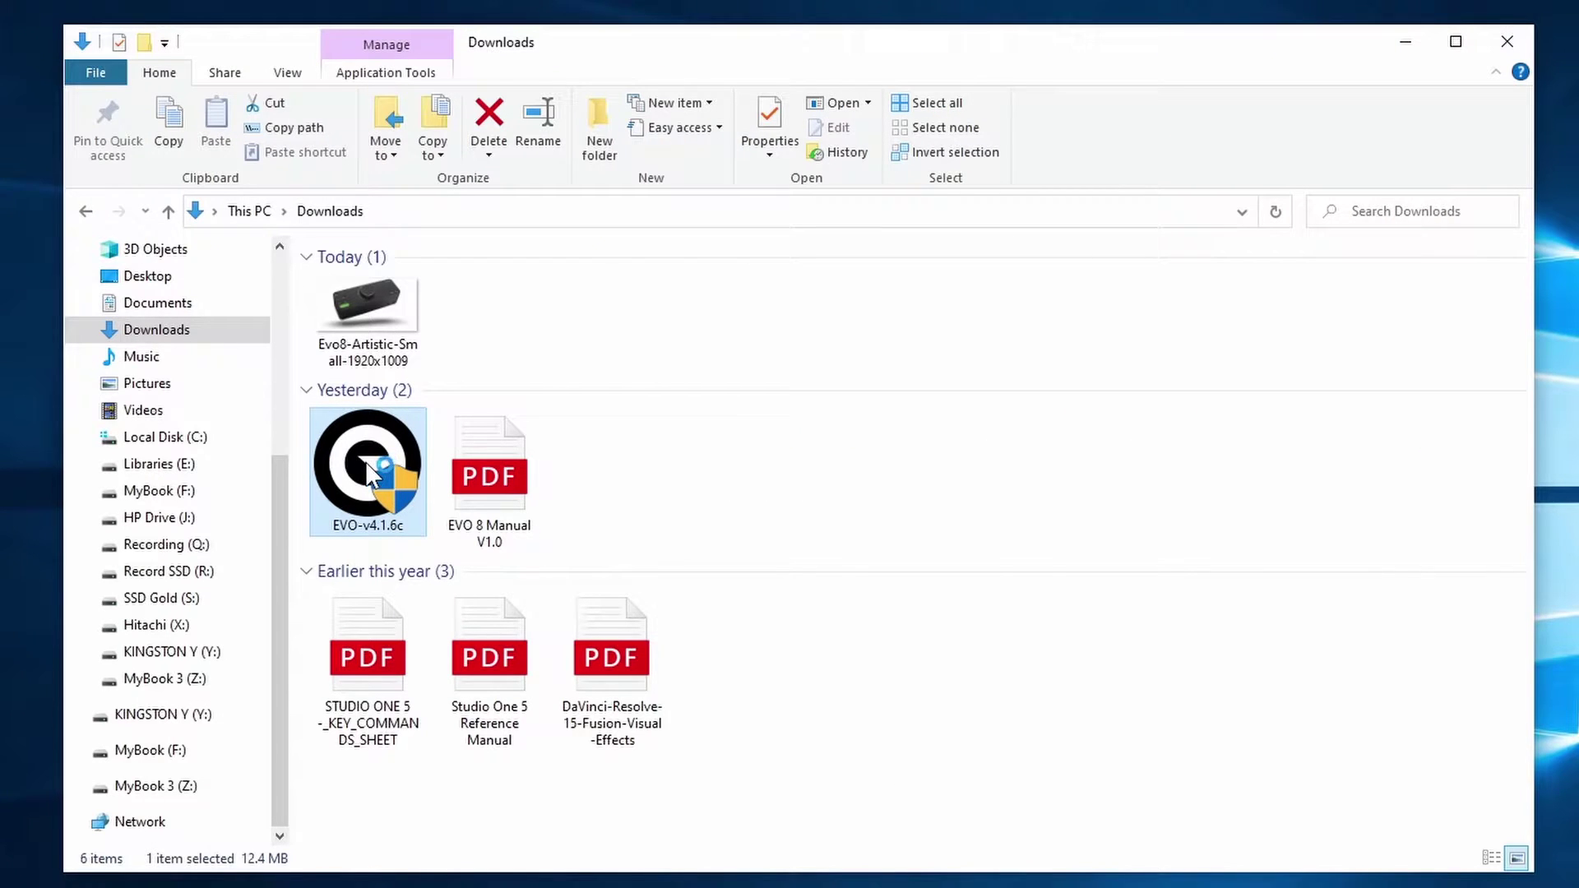
- Install EVO-v4.1.6c with both the Audient USB Audio Driver and EVO Control Application
{"action": "double_click", "coordinate": [365, 462]}
{"action": "left_click", "coordinate": [880, 651]}
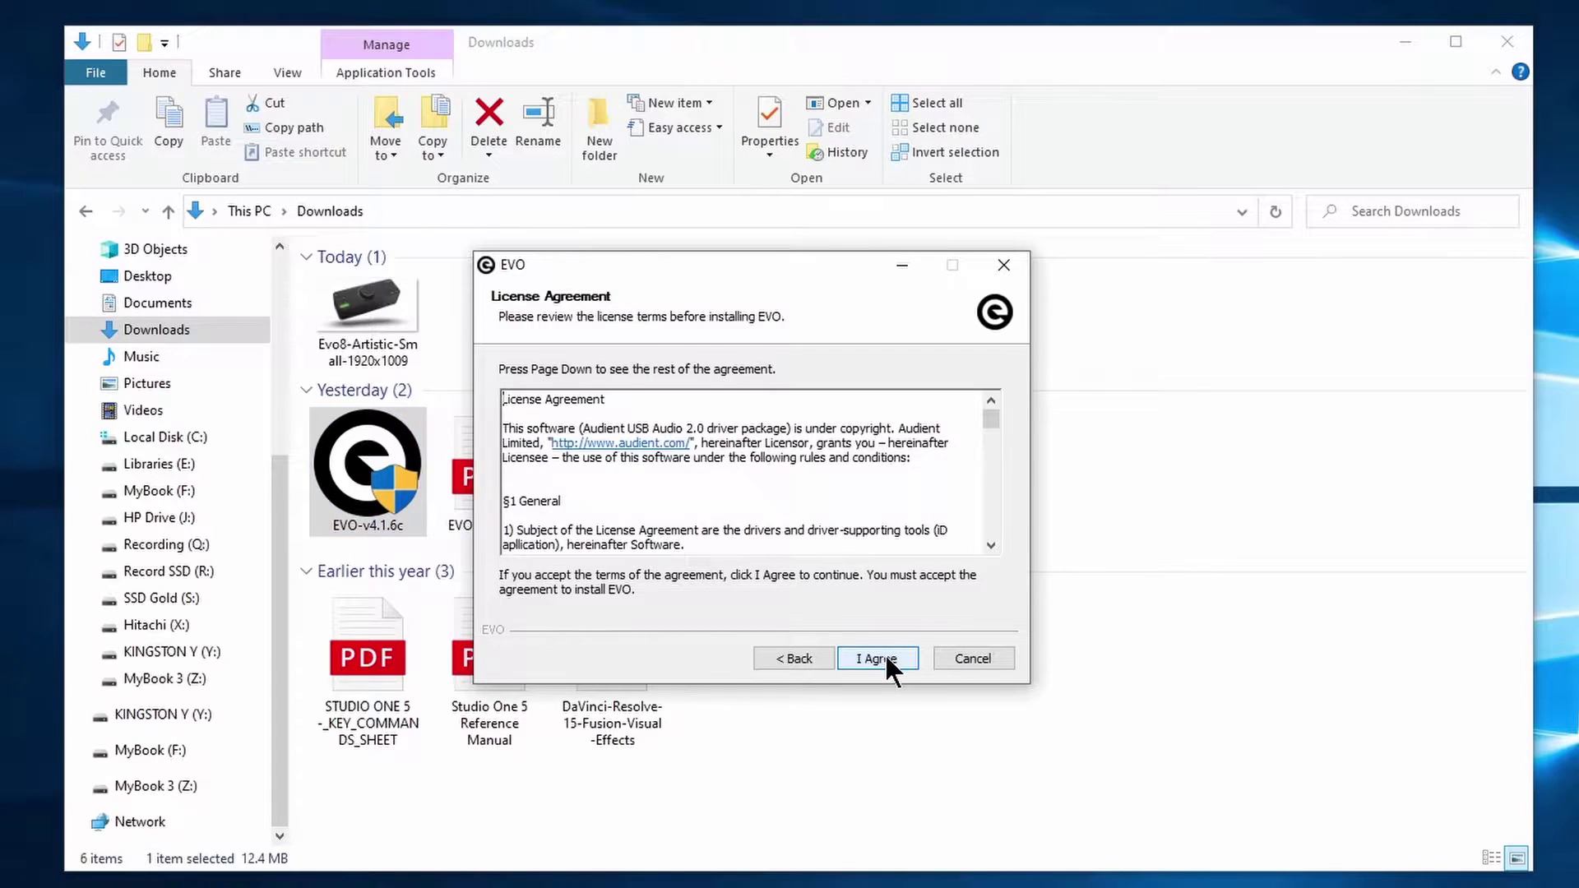
{"action": "left_click", "coordinate": [892, 653]}
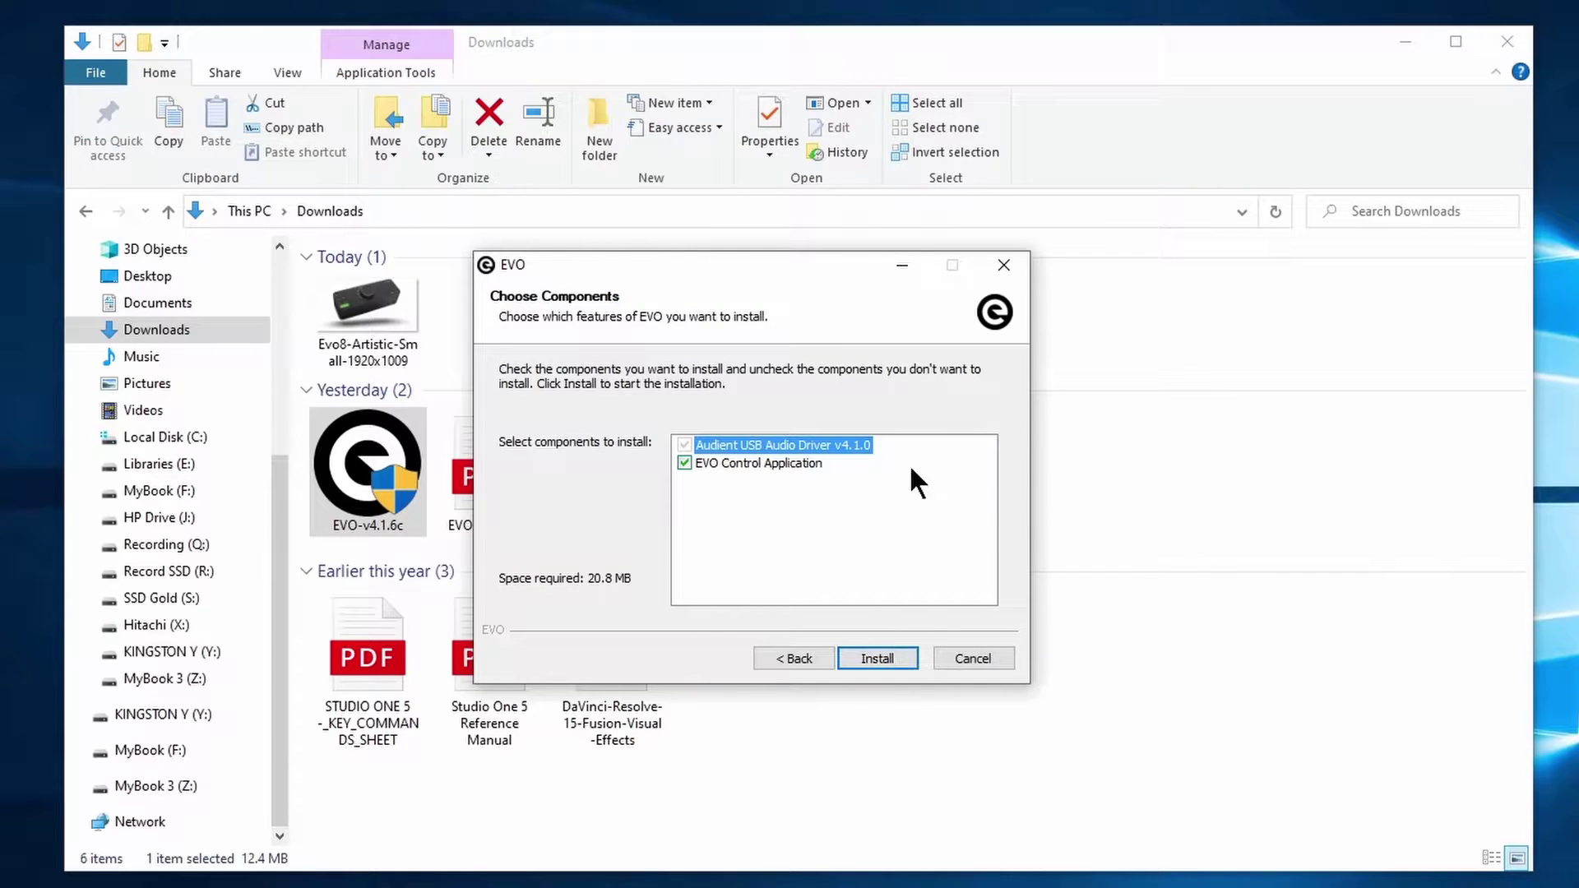
{"action": "left_click", "coordinate": [885, 650]}
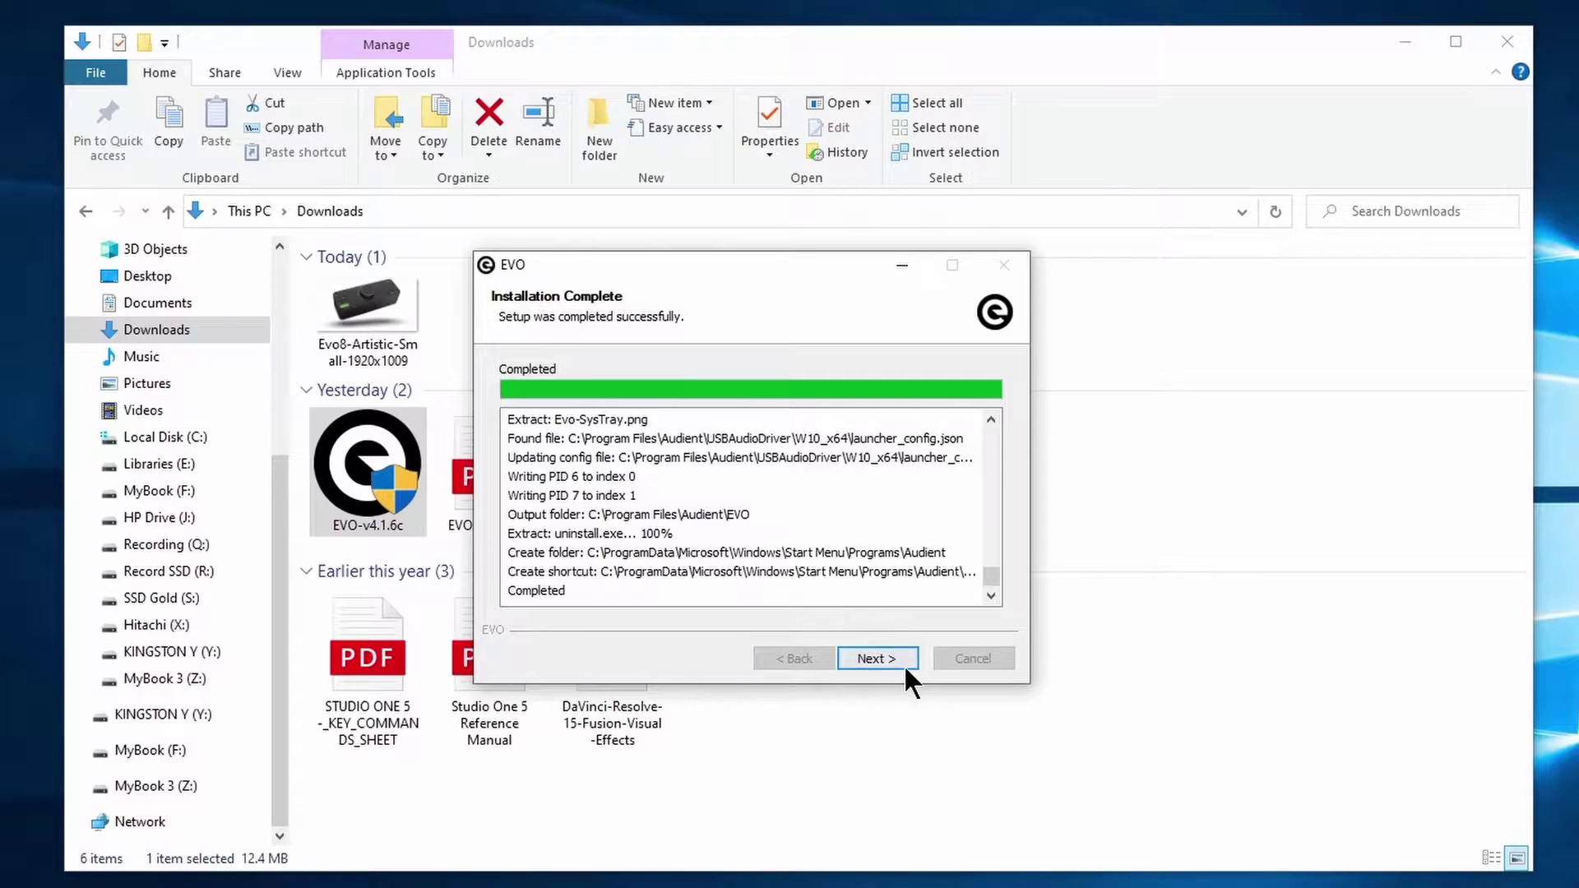
{"action": "left_click", "coordinate": [898, 658]}
{"action": "left_click", "coordinate": [881, 658]}
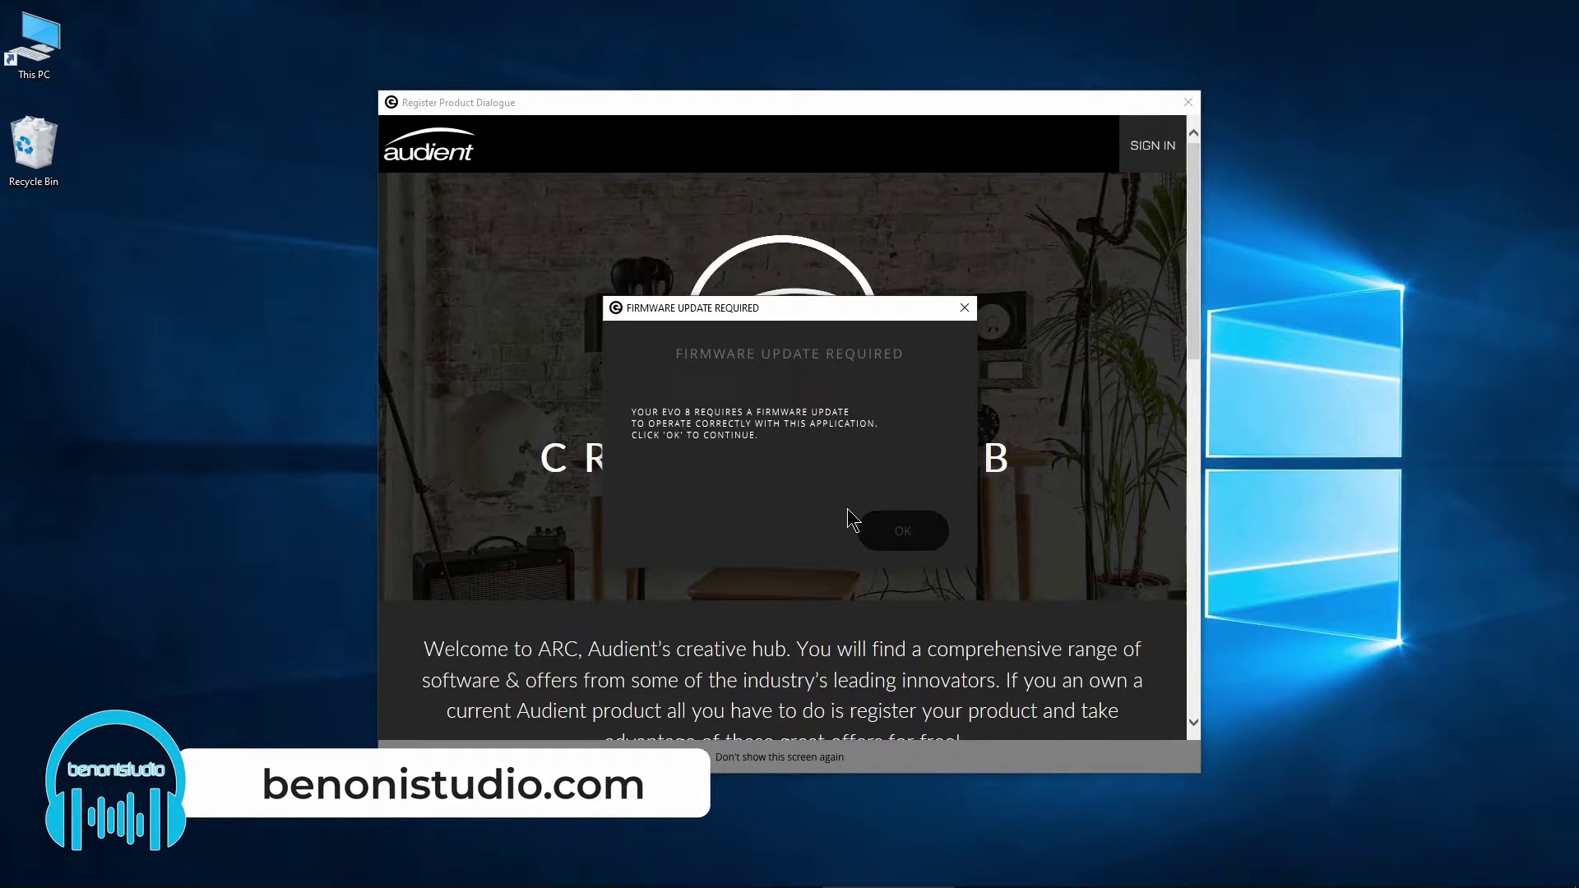
- Update the EVO 8 firmware to v1.3.3 from audient.com and dismiss the completion message
{"action": "left_click", "coordinate": [904, 531]}
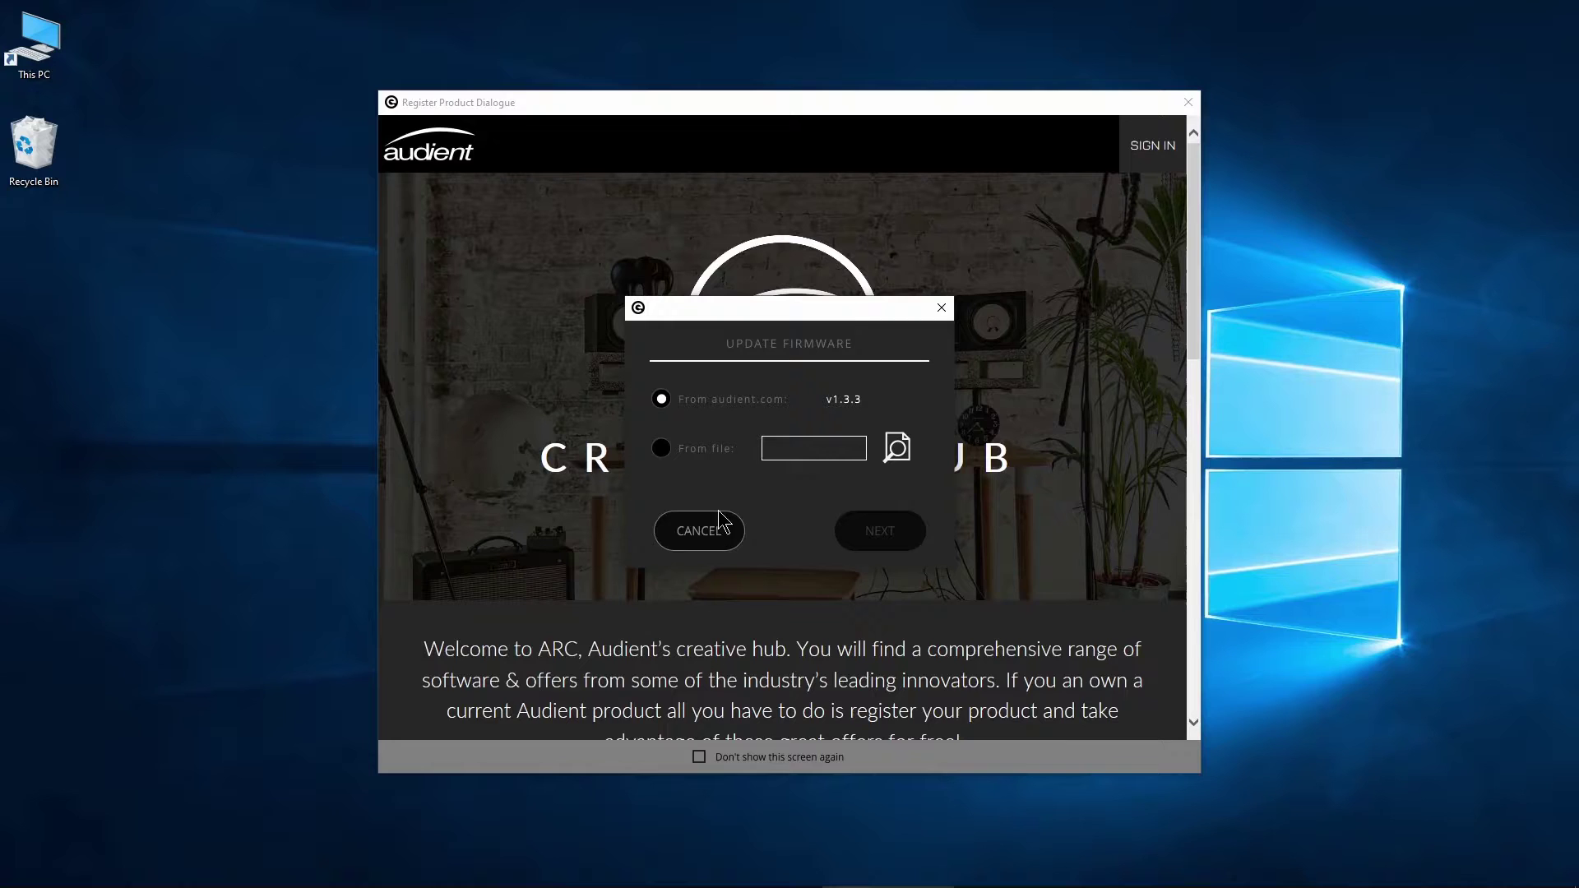
{"action": "left_click", "coordinate": [885, 529]}
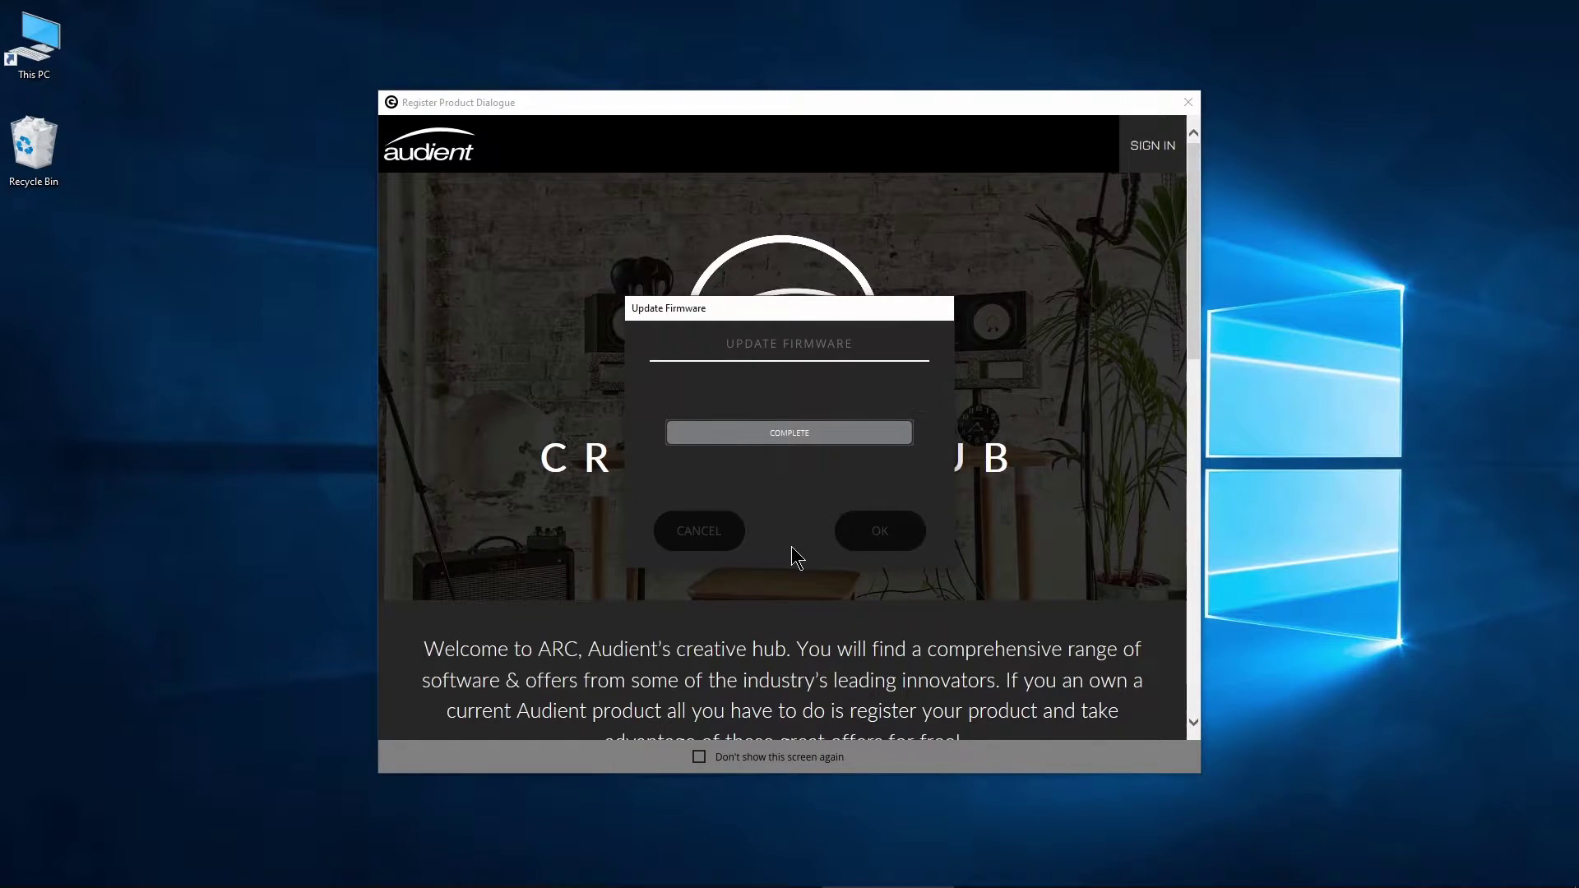
{"action": "left_click", "coordinate": [892, 539]}
{"action": "scroll", "coordinate": [944, 427], "scroll_direction": "down", "scroll_amount": 5}
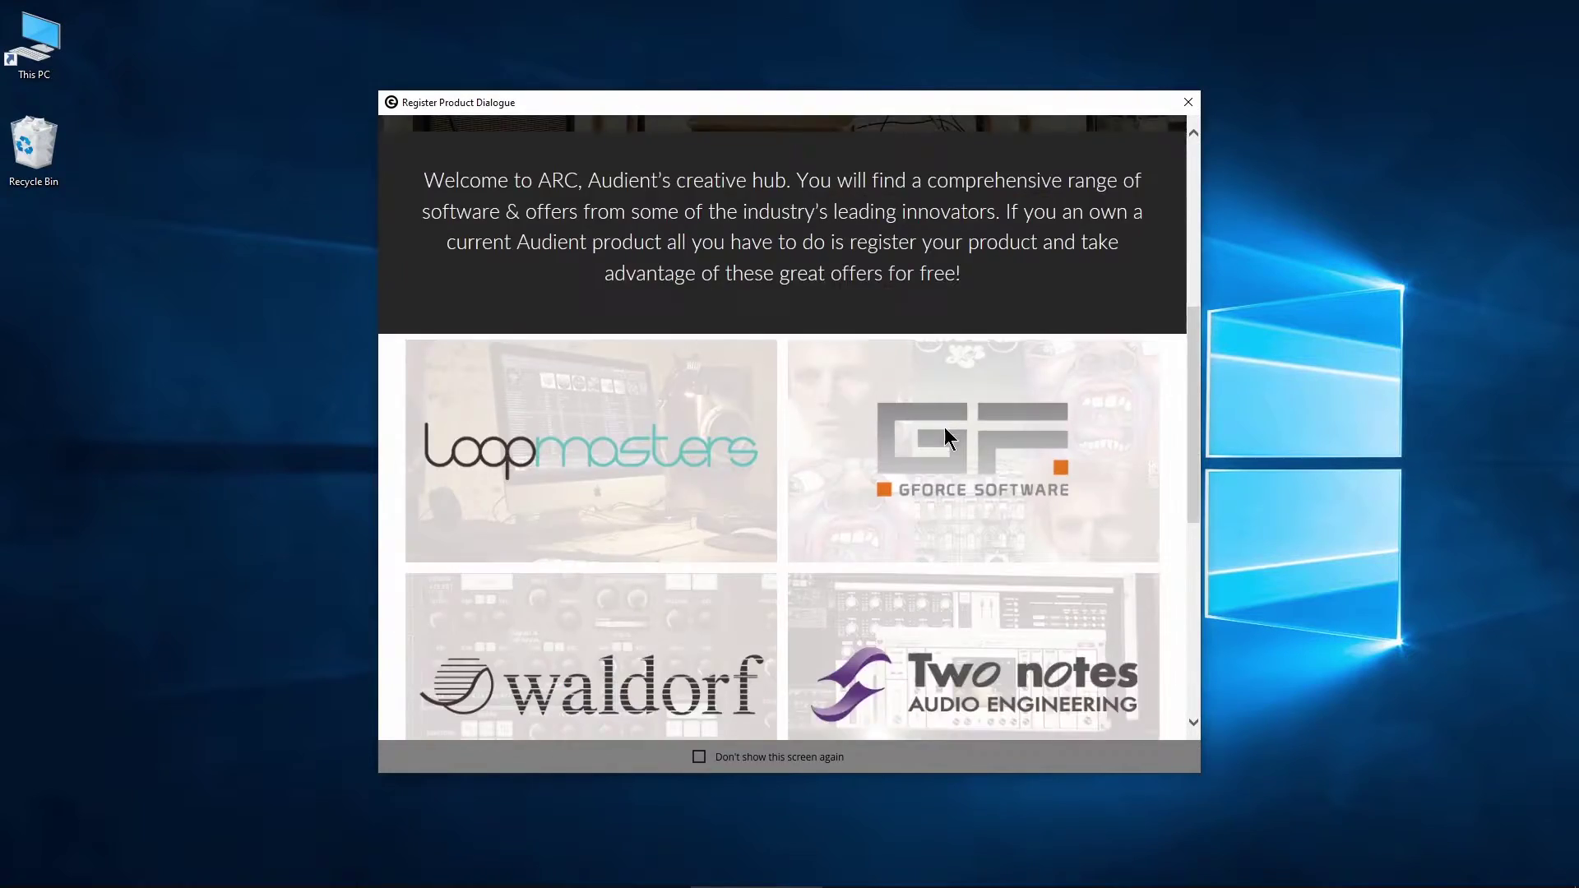
{"action": "scroll", "coordinate": [944, 426], "scroll_direction": "down", "scroll_amount": 5}
{"action": "scroll", "coordinate": [945, 458], "scroll_direction": "up", "scroll_amount": 10}
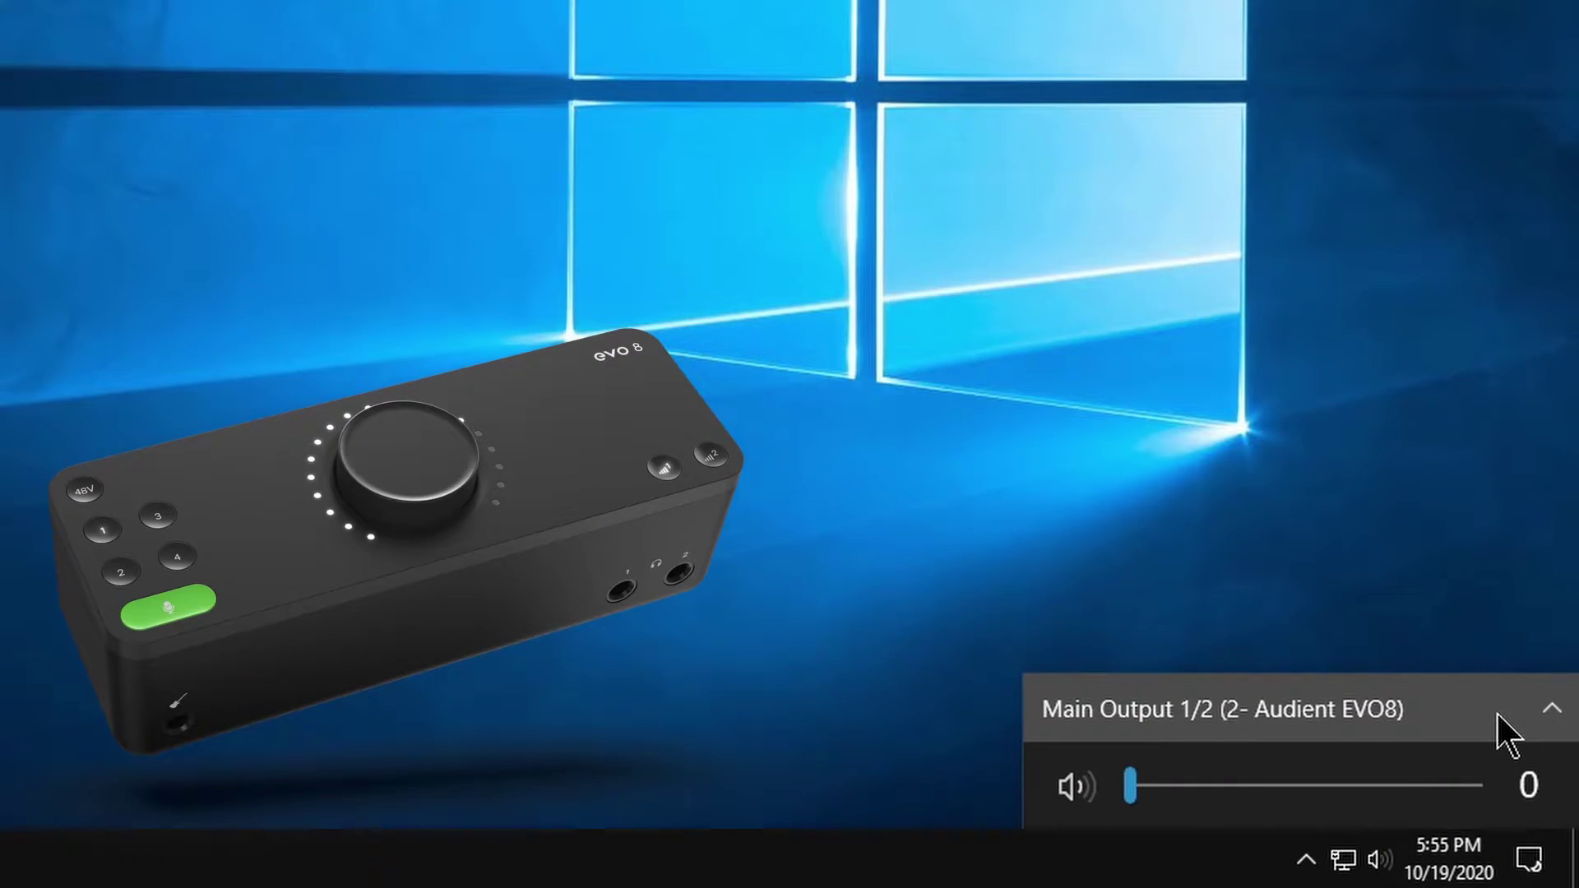
- Switch playback to Speakers (Realtek High Definition Audio) at volume 51 and close the volume panel
{"action": "left_click", "coordinate": [1497, 711]}
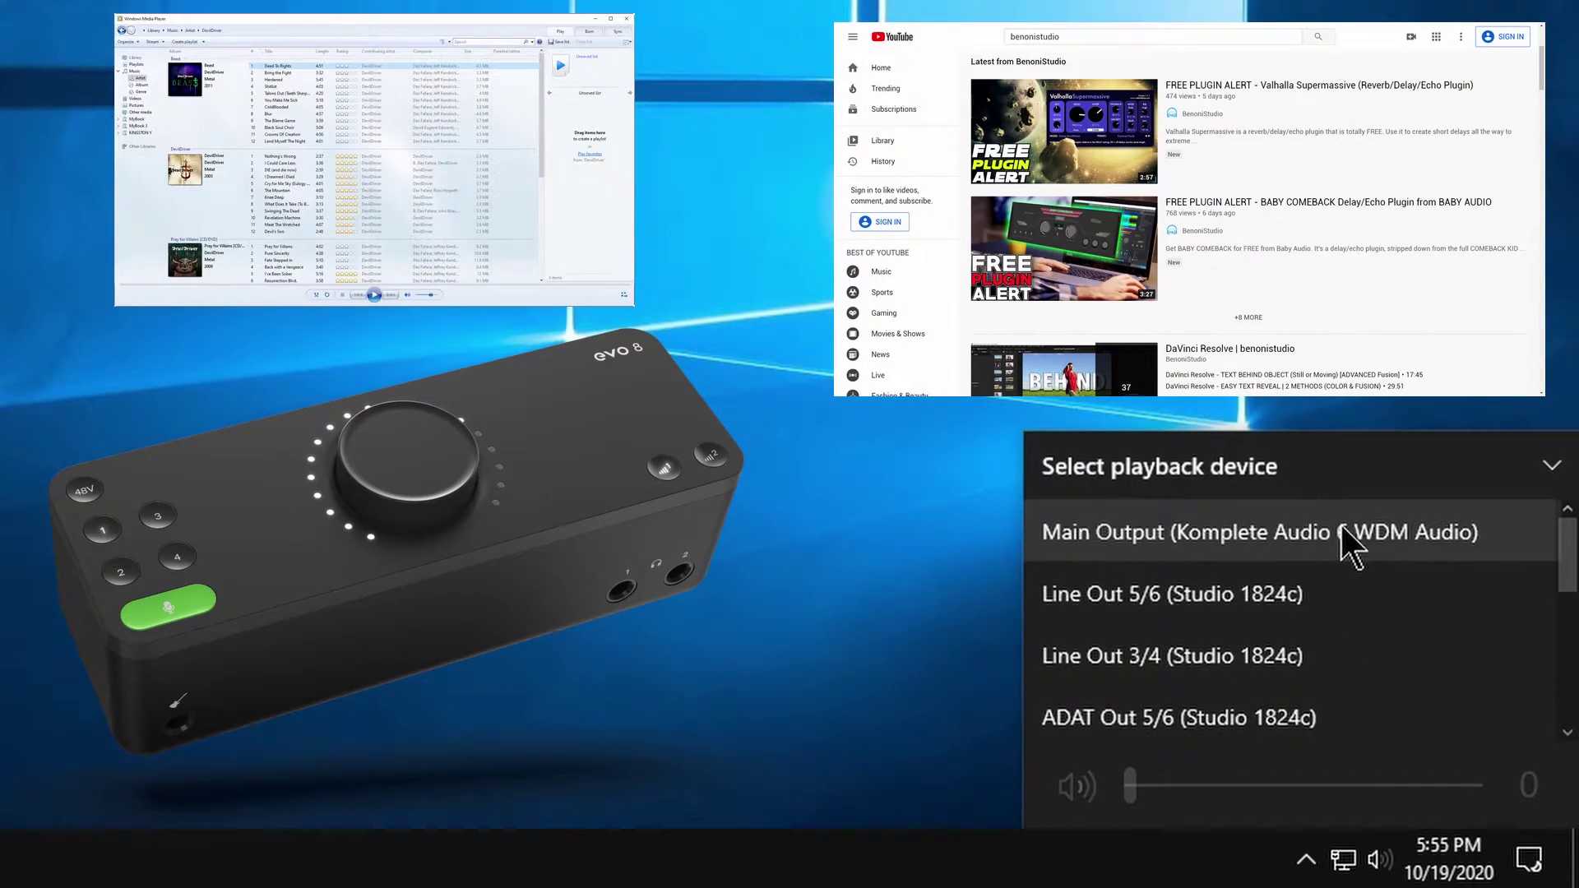
{"action": "scroll", "coordinate": [1357, 568], "scroll_direction": "down", "scroll_amount": 5}
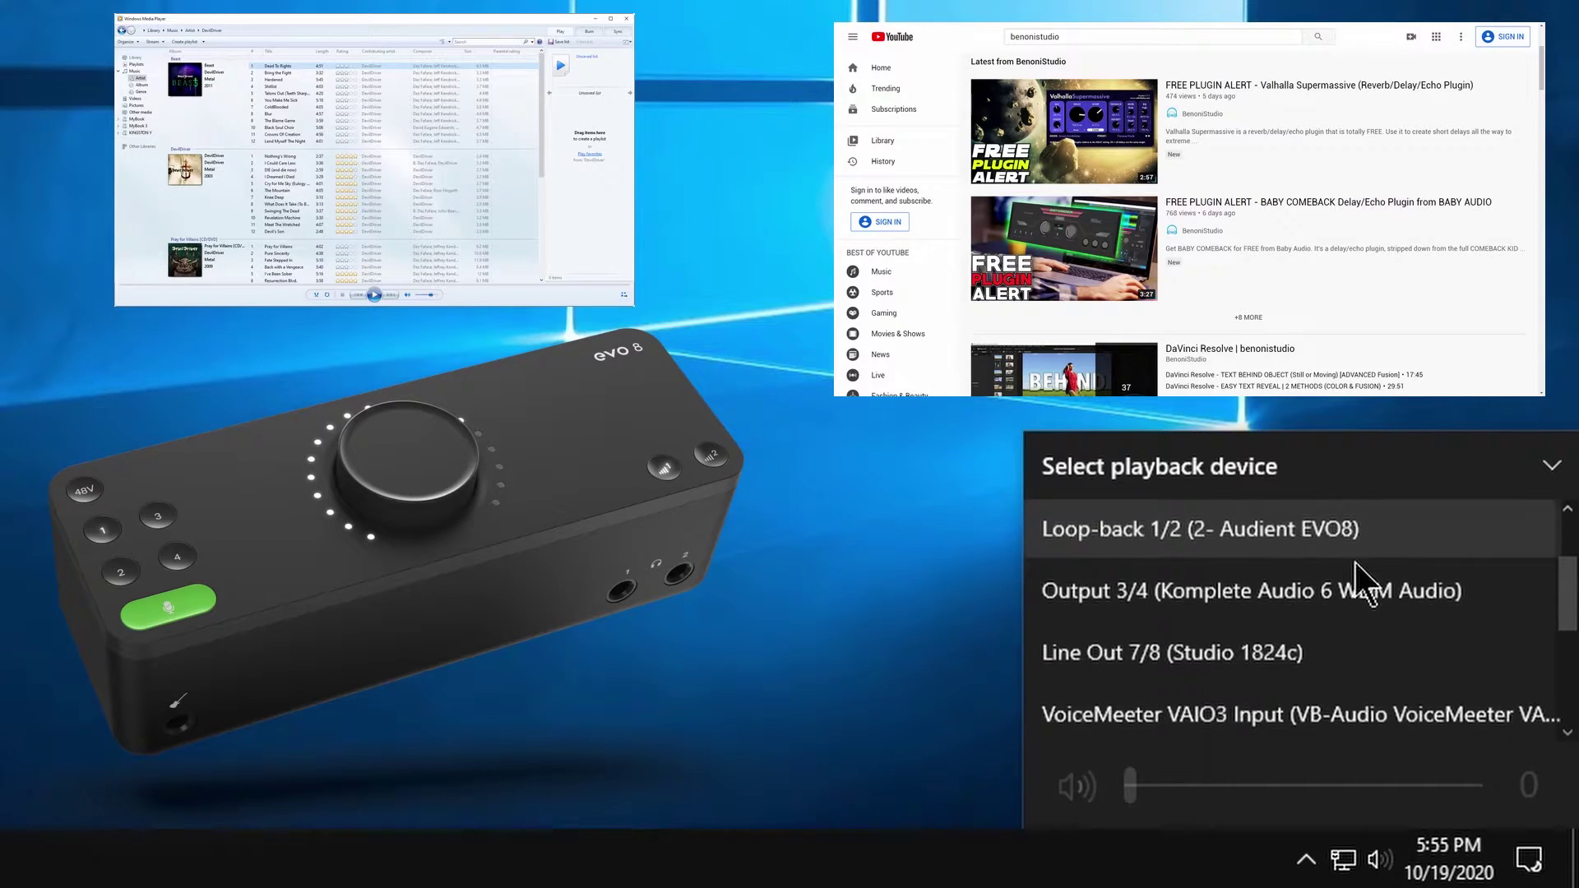
{"action": "scroll", "coordinate": [1355, 566], "scroll_direction": "down", "scroll_amount": 4}
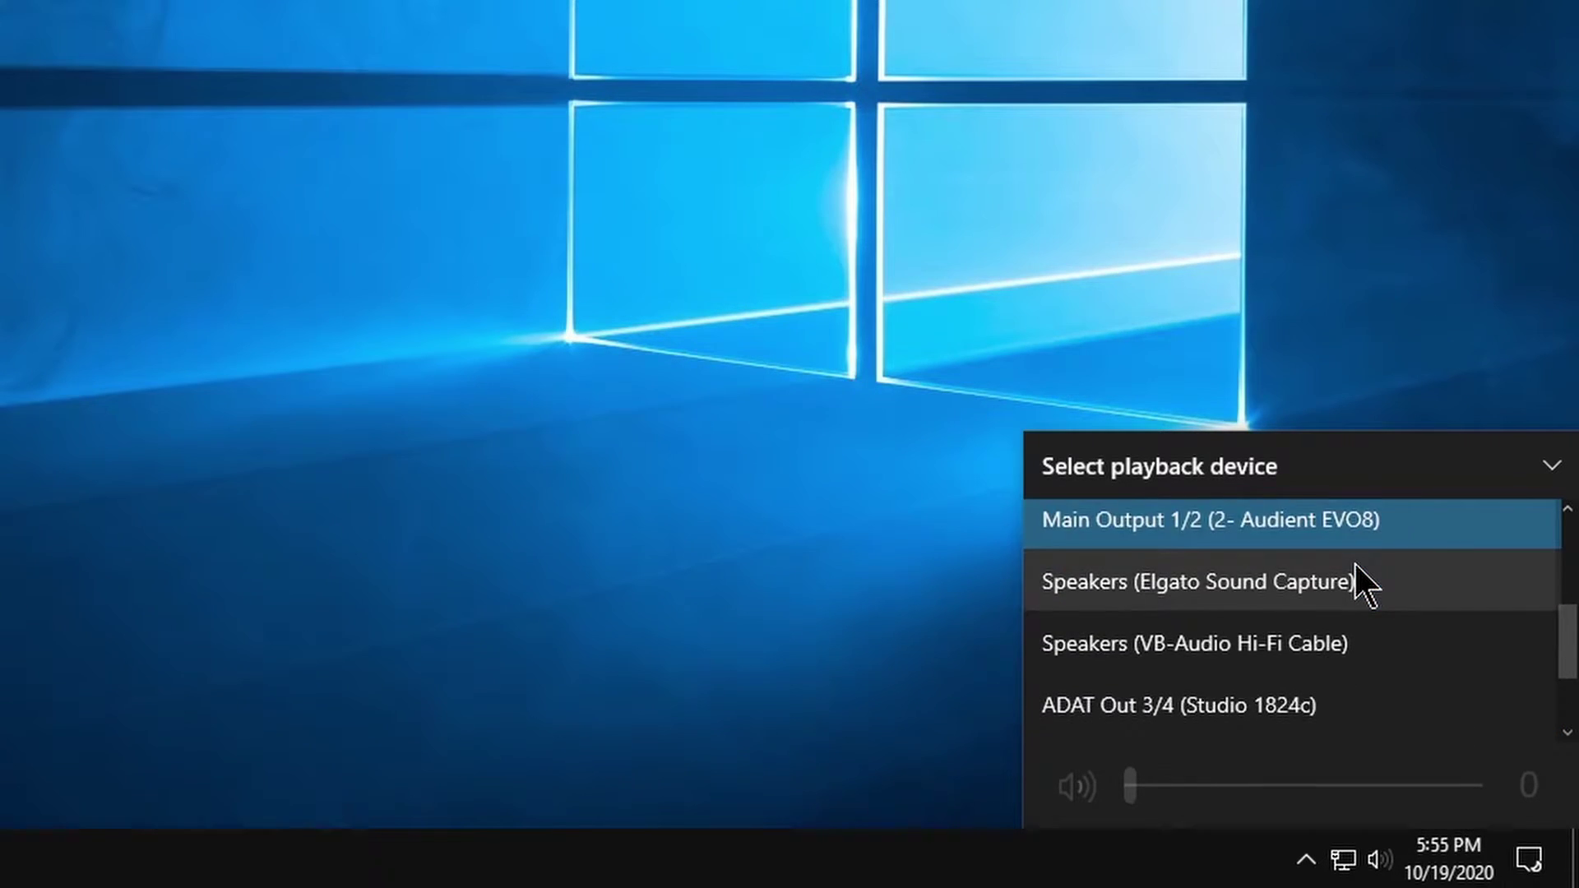
{"action": "scroll", "coordinate": [1357, 576], "scroll_direction": "down", "scroll_amount": 2}
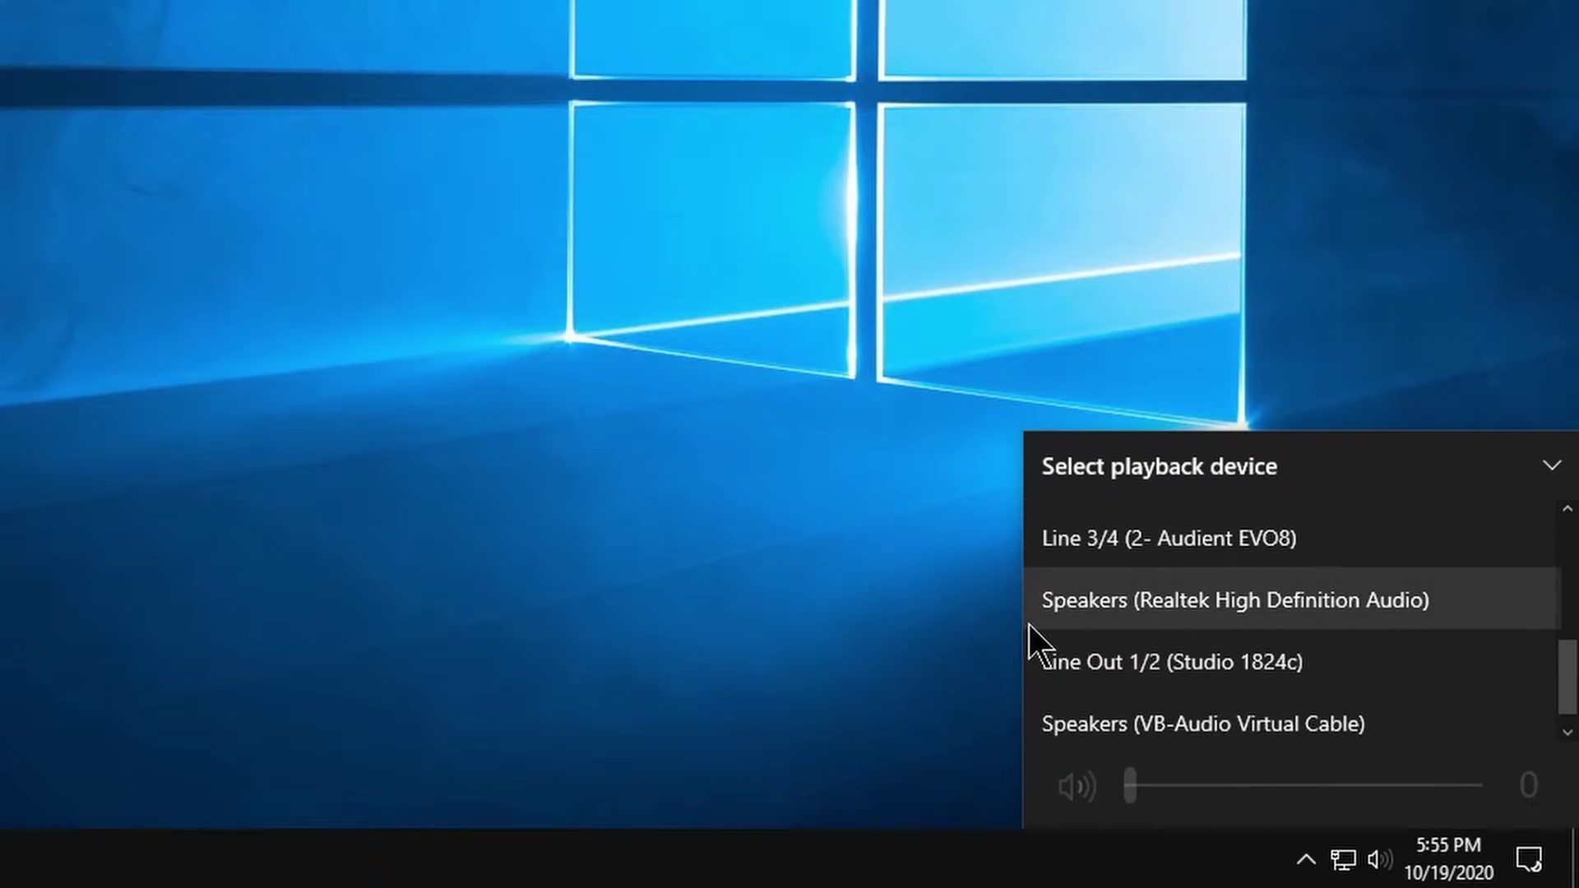
{"action": "left_click", "coordinate": [1388, 603]}
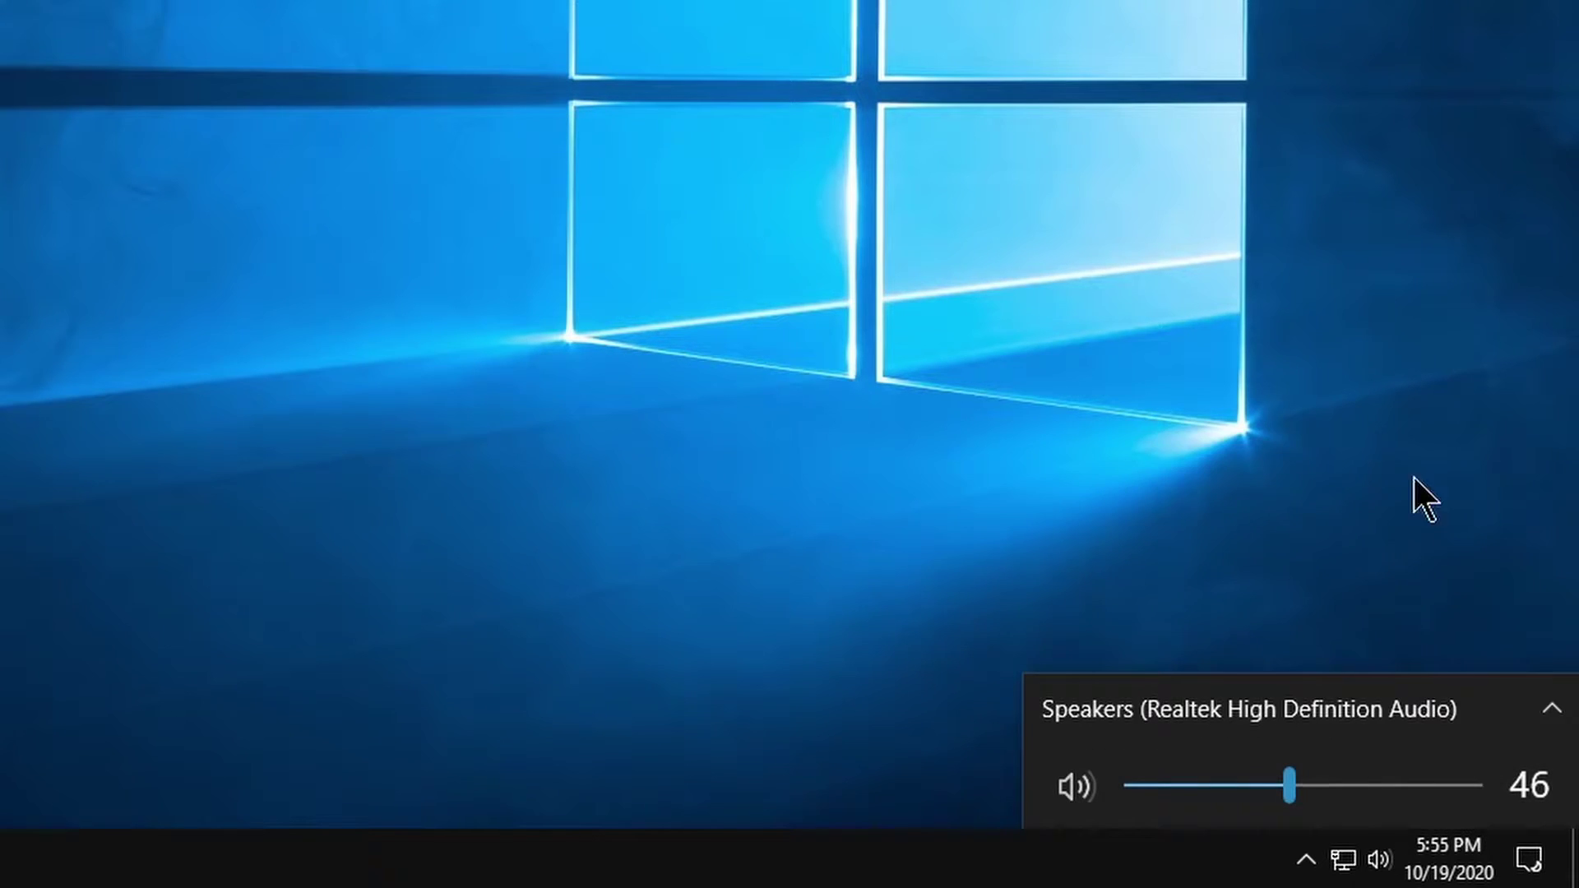
{"action": "left_click", "coordinate": [1306, 791]}
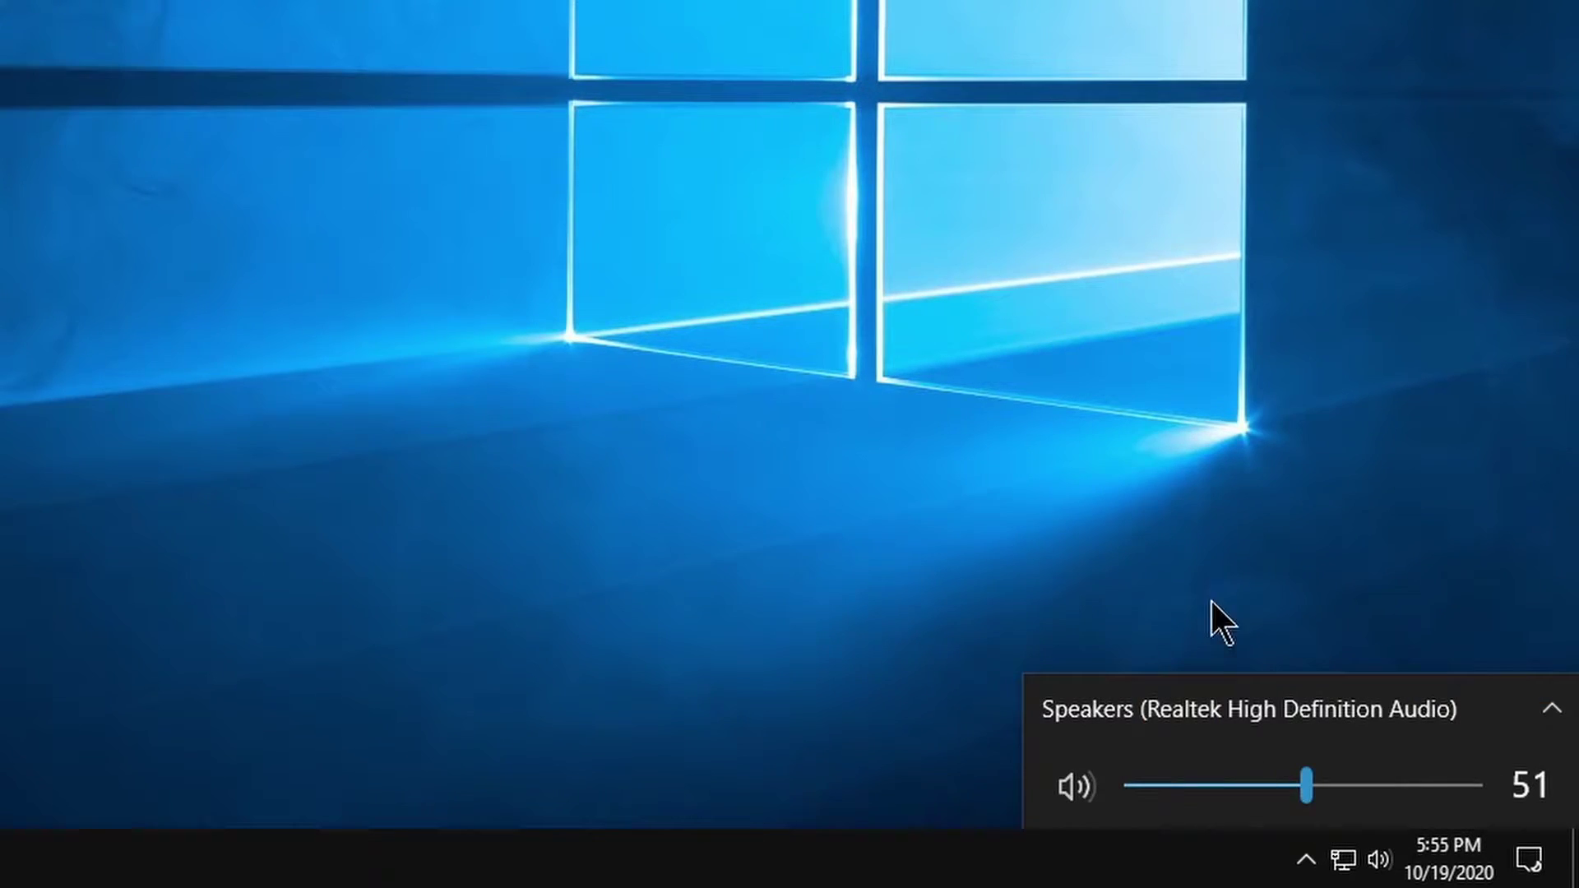
{"action": "left_click", "coordinate": [1225, 556]}
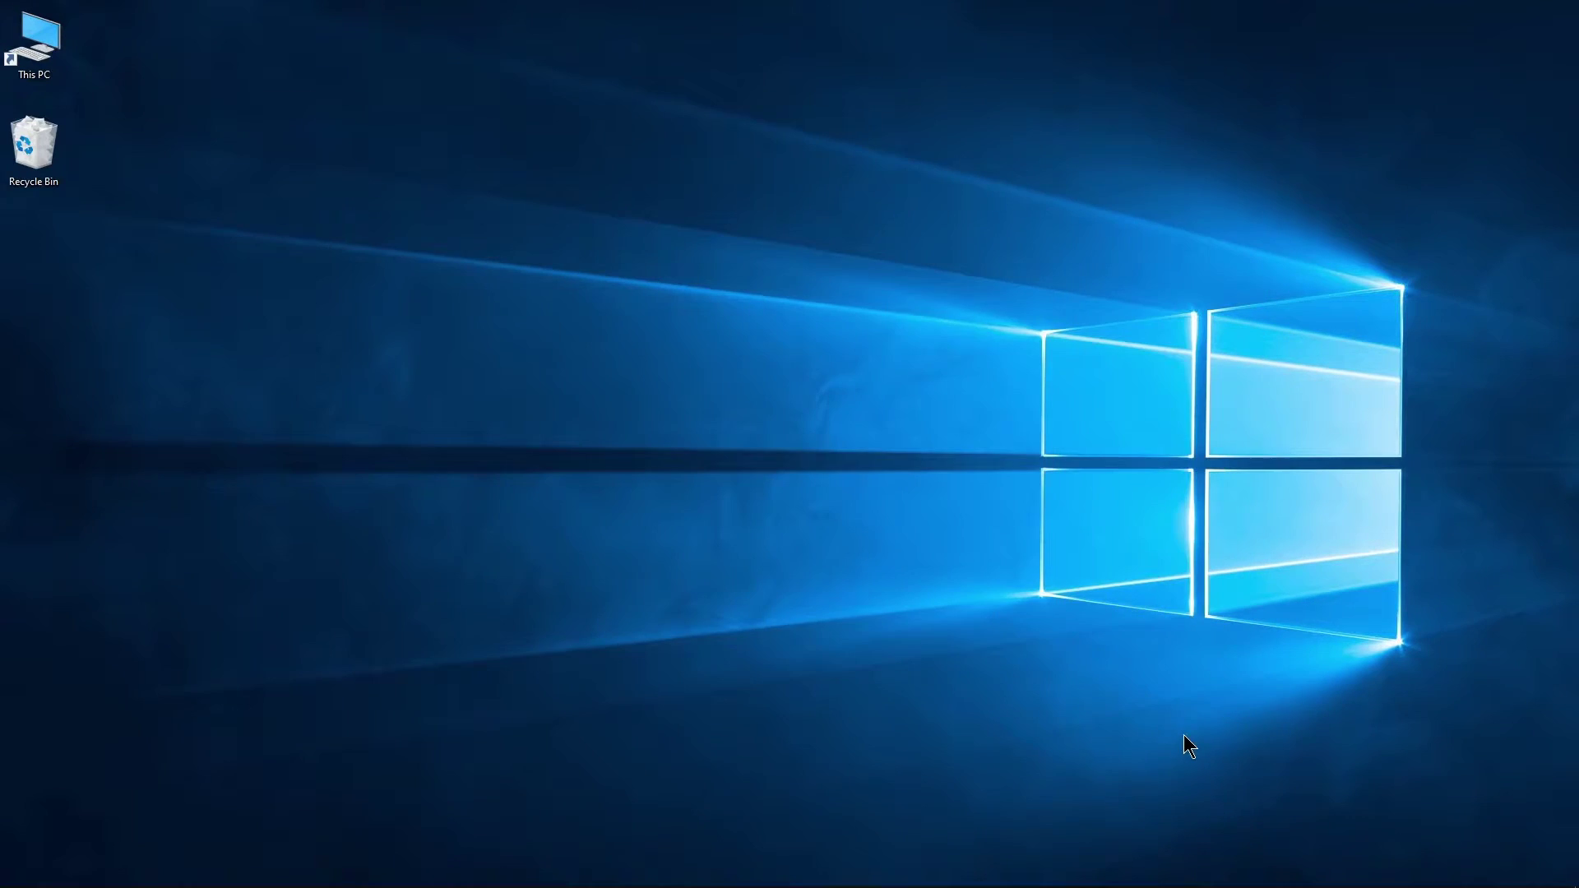
- Open the Windows Sound settings page from the taskbar speaker icon
{"action": "mouse_move", "coordinate": [1313, 880]}
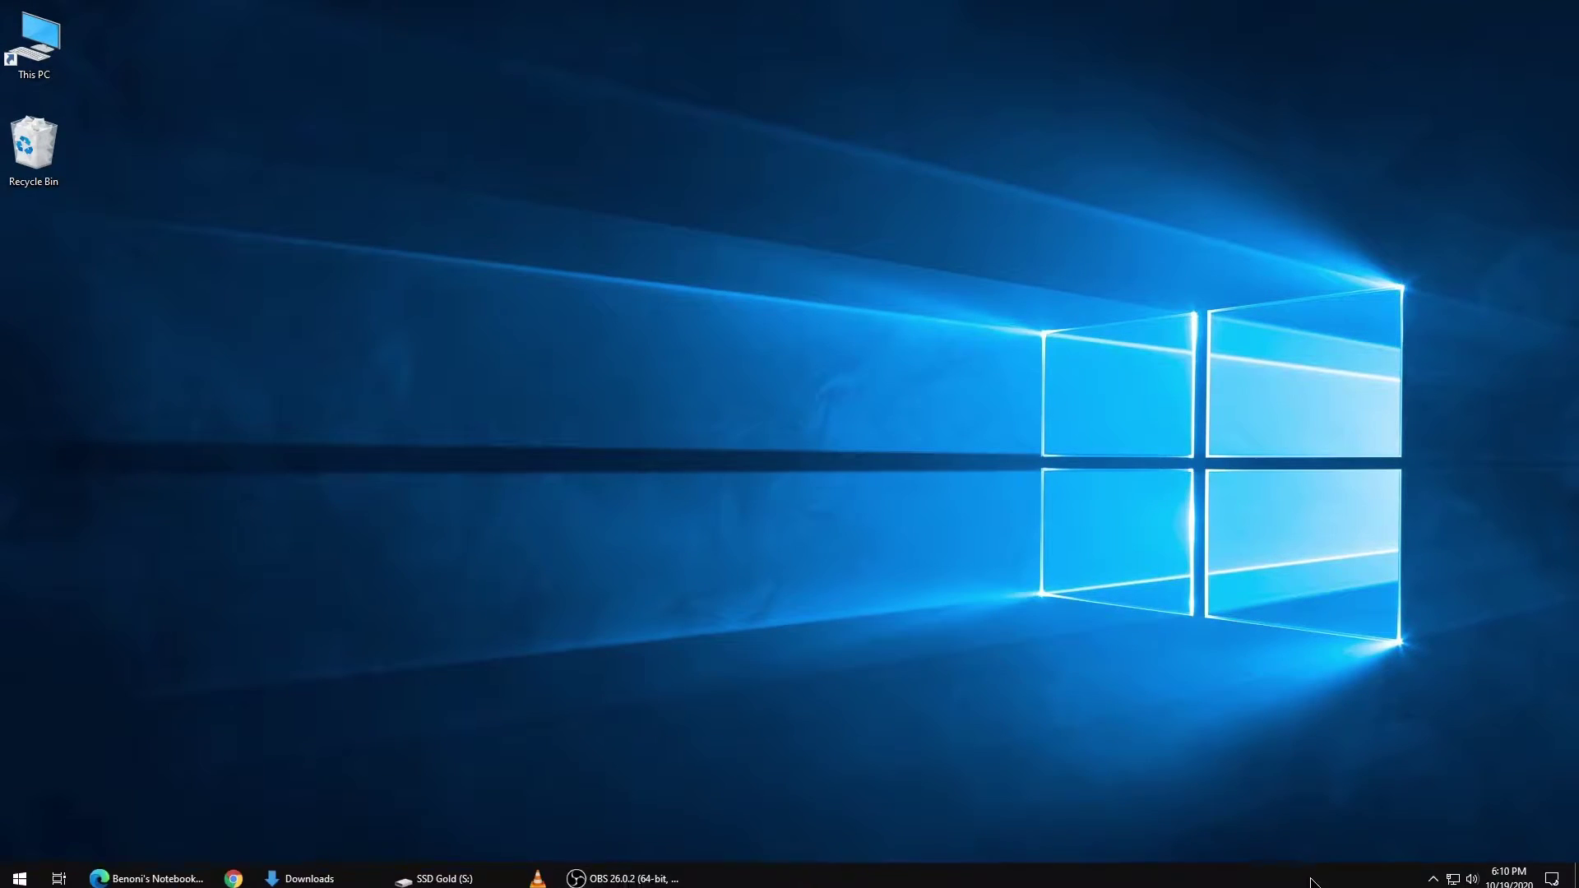
{"action": "right_click", "coordinate": [1473, 874]}
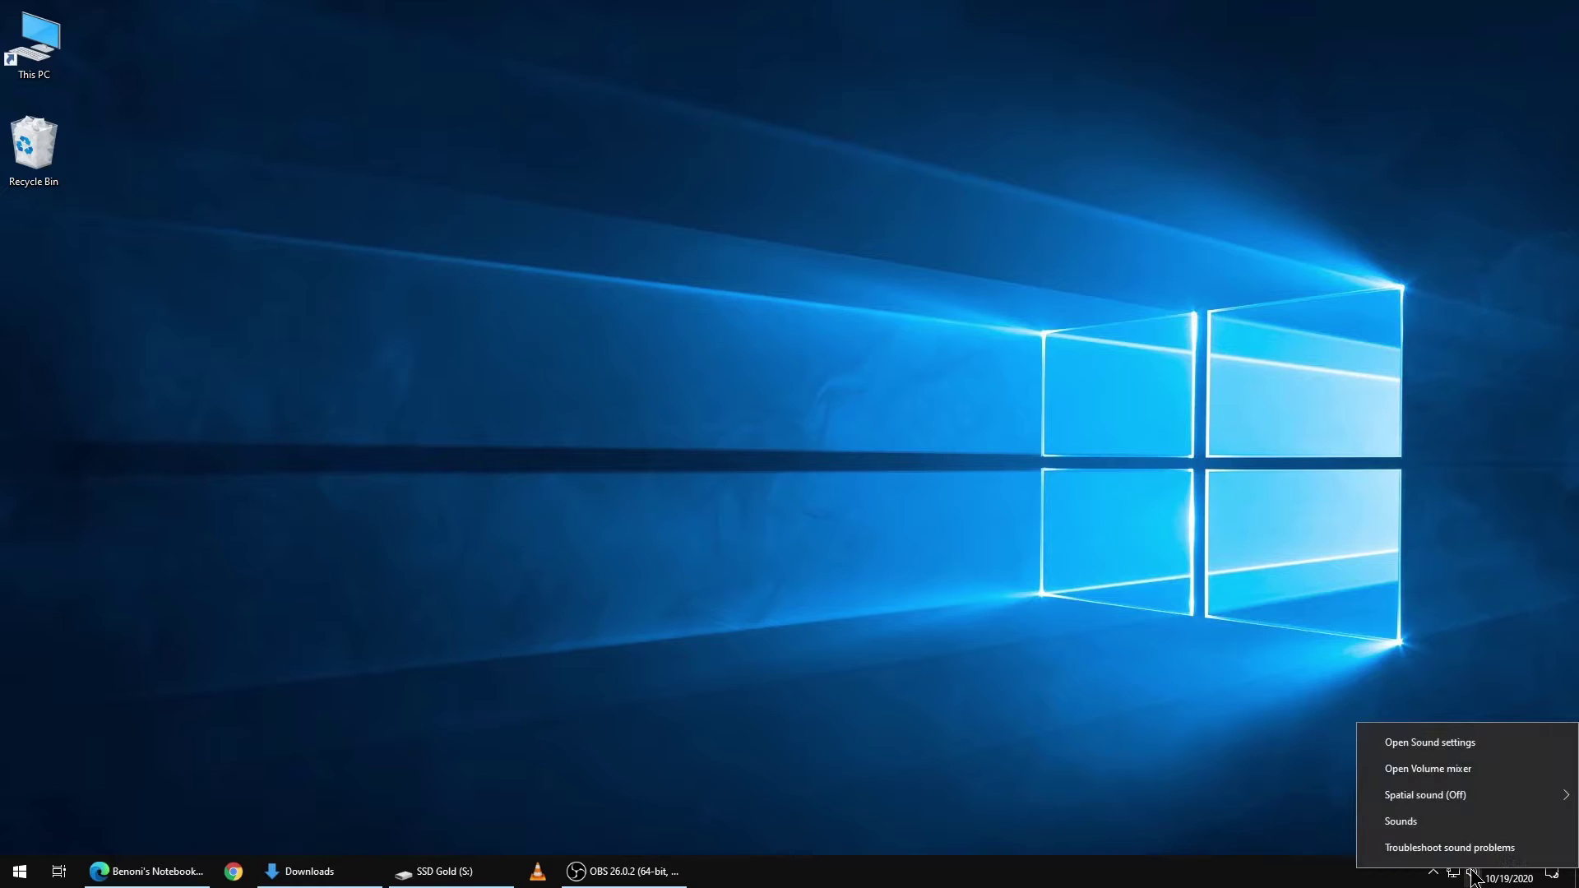
{"action": "left_click", "coordinate": [1467, 745]}
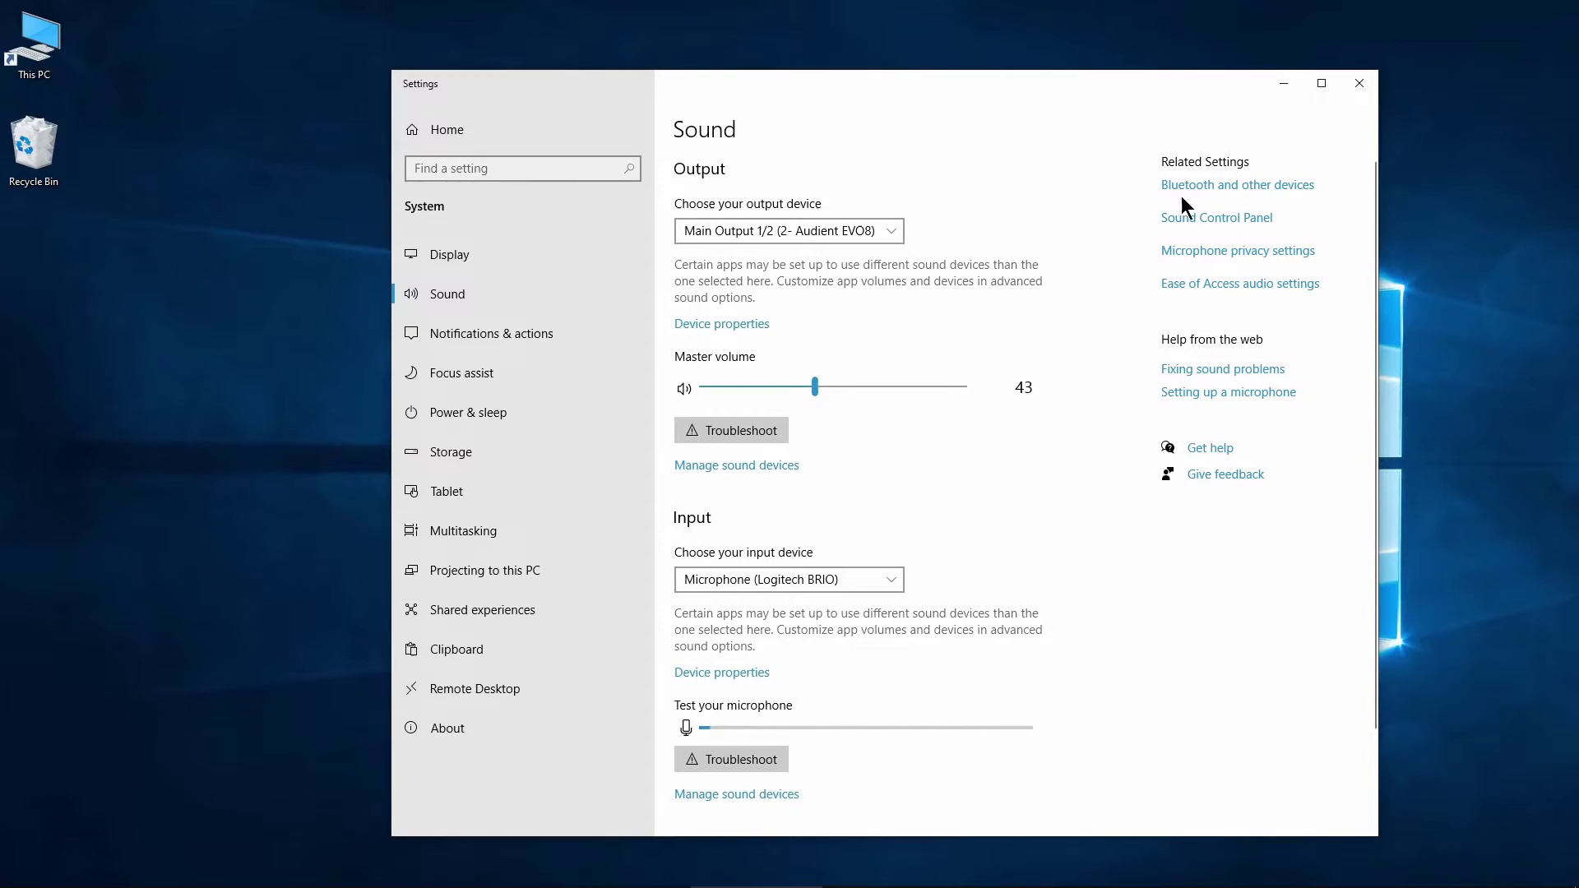
- Set Main Output 1/2 (Audient EVO8) to 24 bit, 48000 Hz, test it and apply
{"action": "left_click", "coordinate": [1227, 222]}
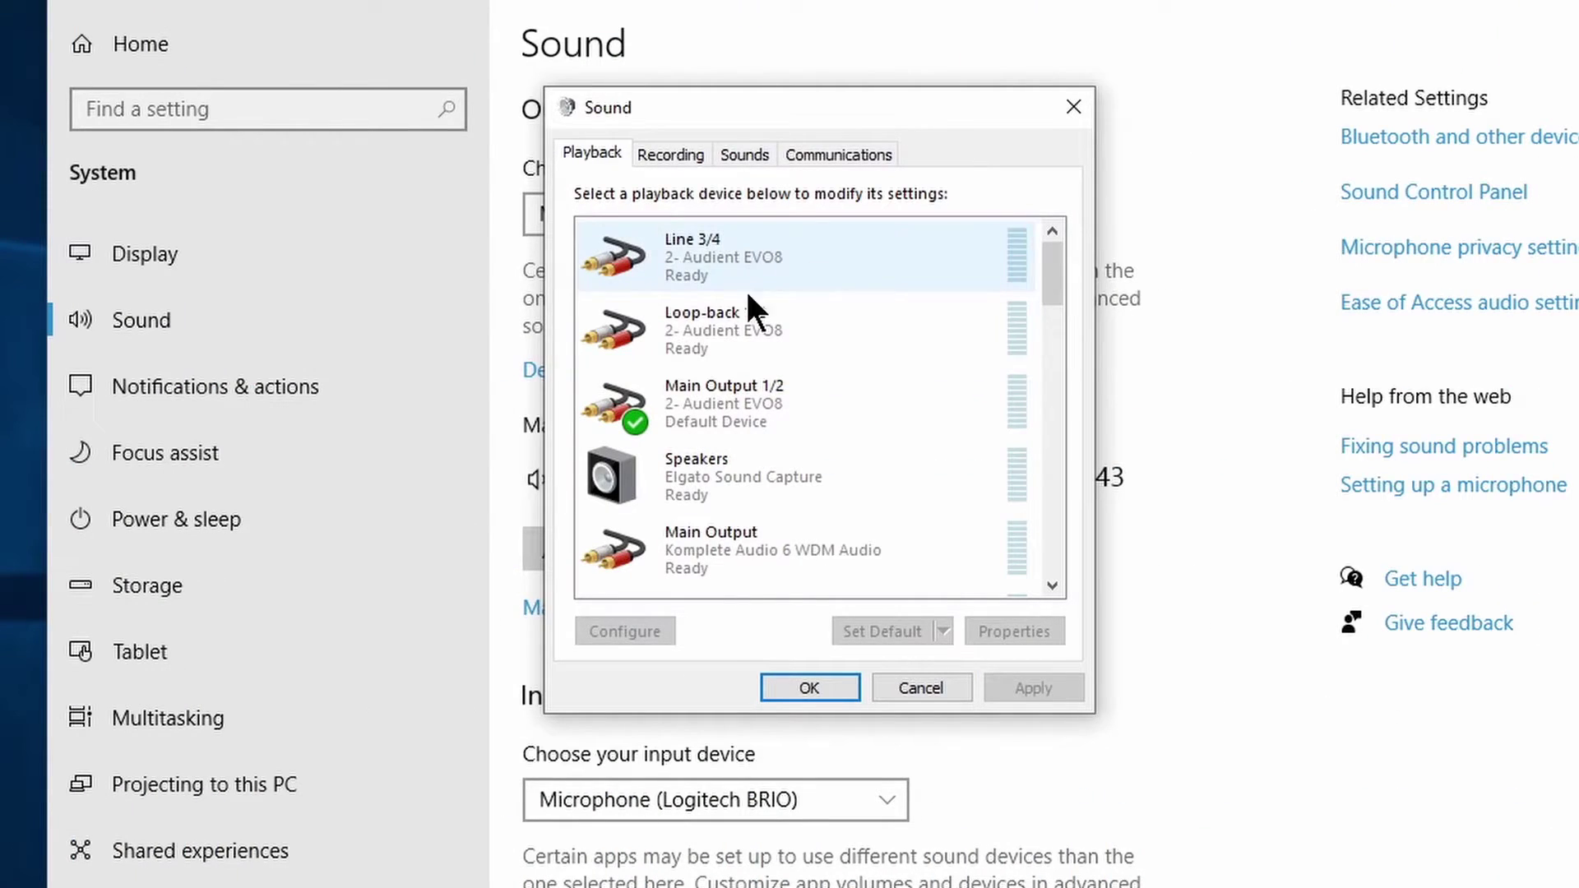
{"action": "left_click", "coordinate": [832, 417]}
{"action": "left_click", "coordinate": [1022, 629]}
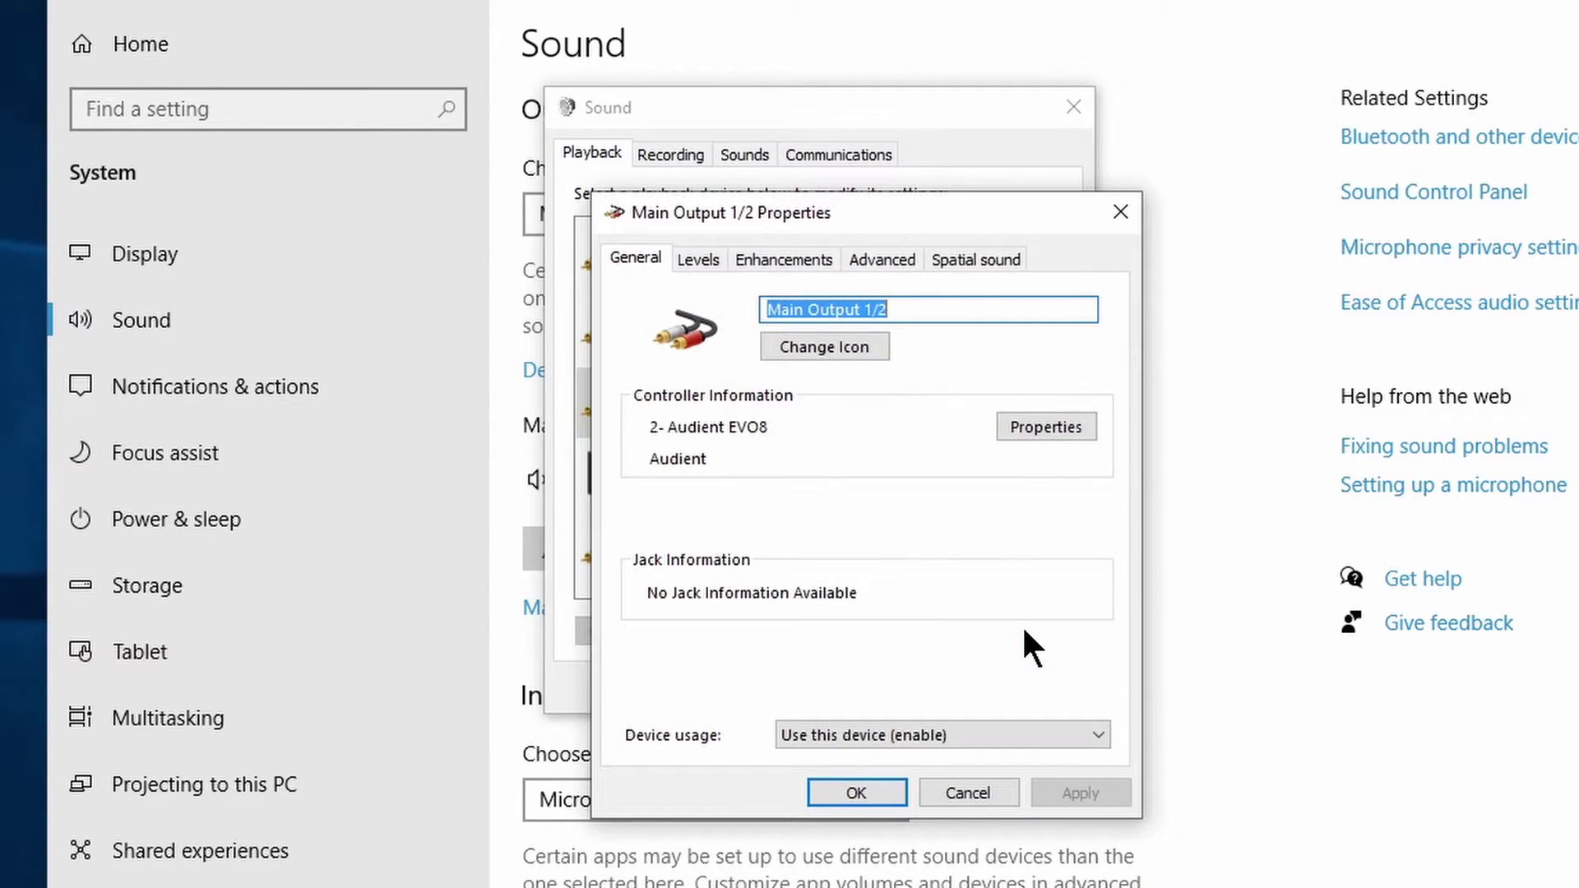
{"action": "left_click", "coordinate": [890, 254]}
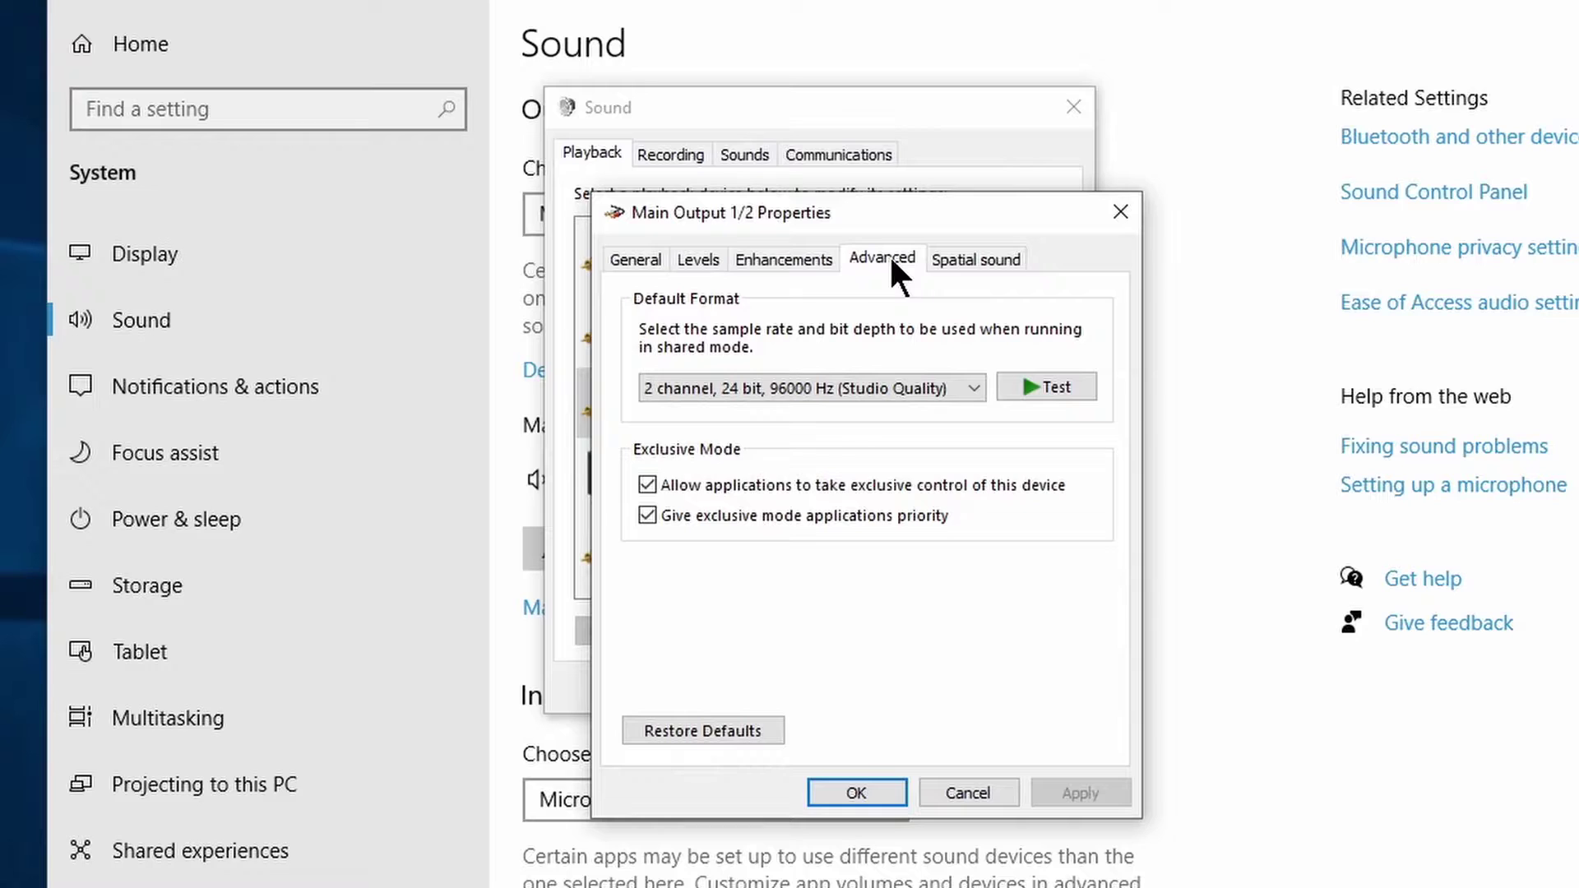
{"action": "left_click", "coordinate": [951, 387]}
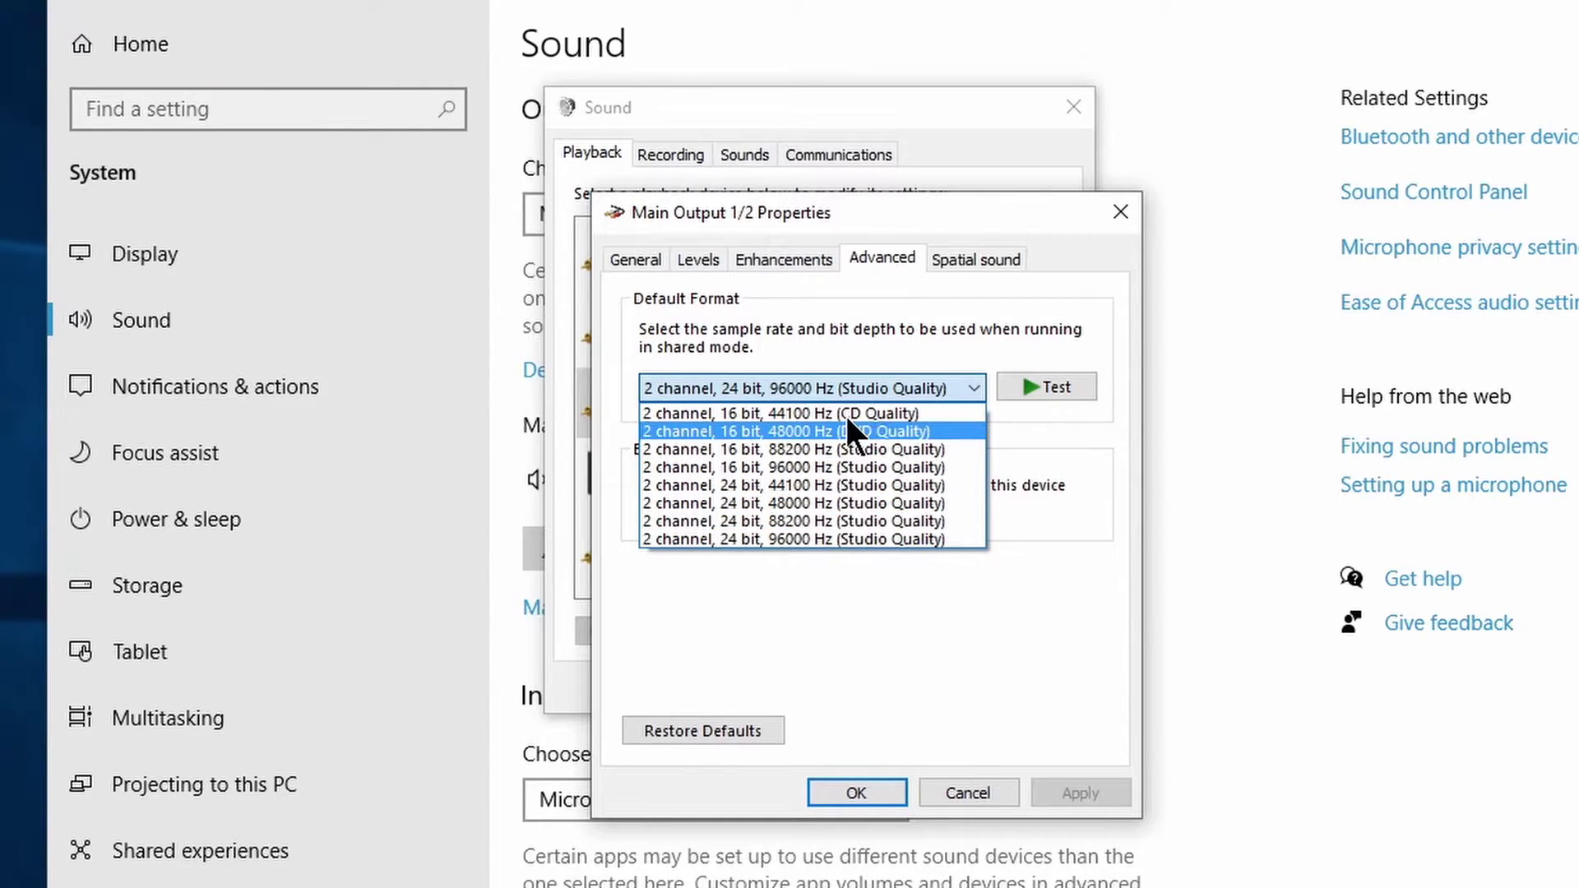
{"action": "left_click", "coordinate": [851, 500]}
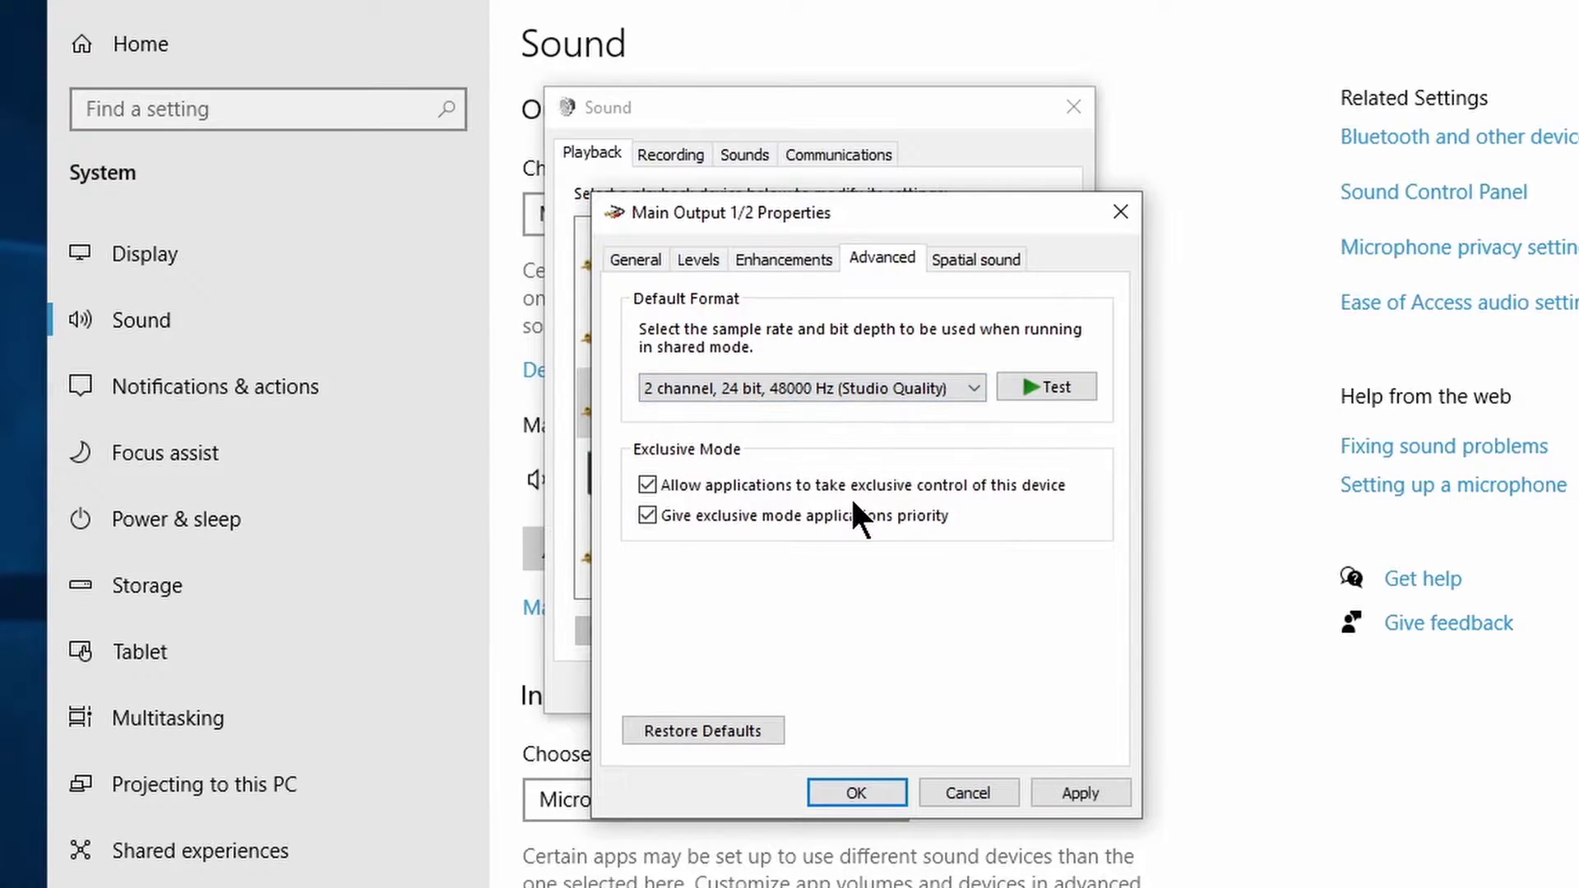
{"action": "left_click", "coordinate": [1046, 385]}
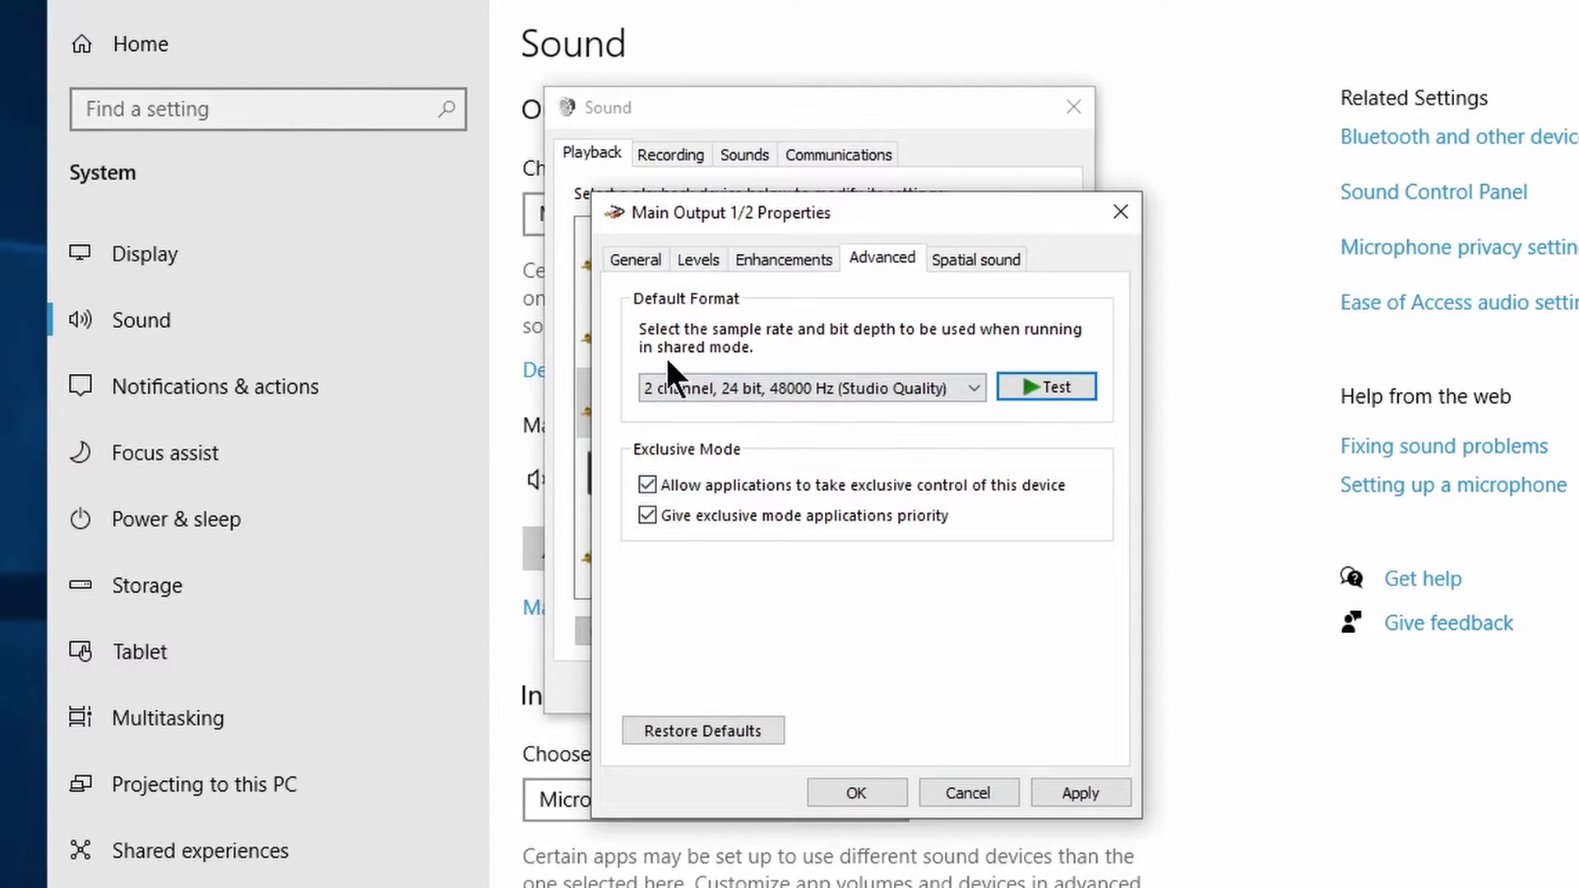
{"action": "left_click", "coordinate": [1064, 785]}
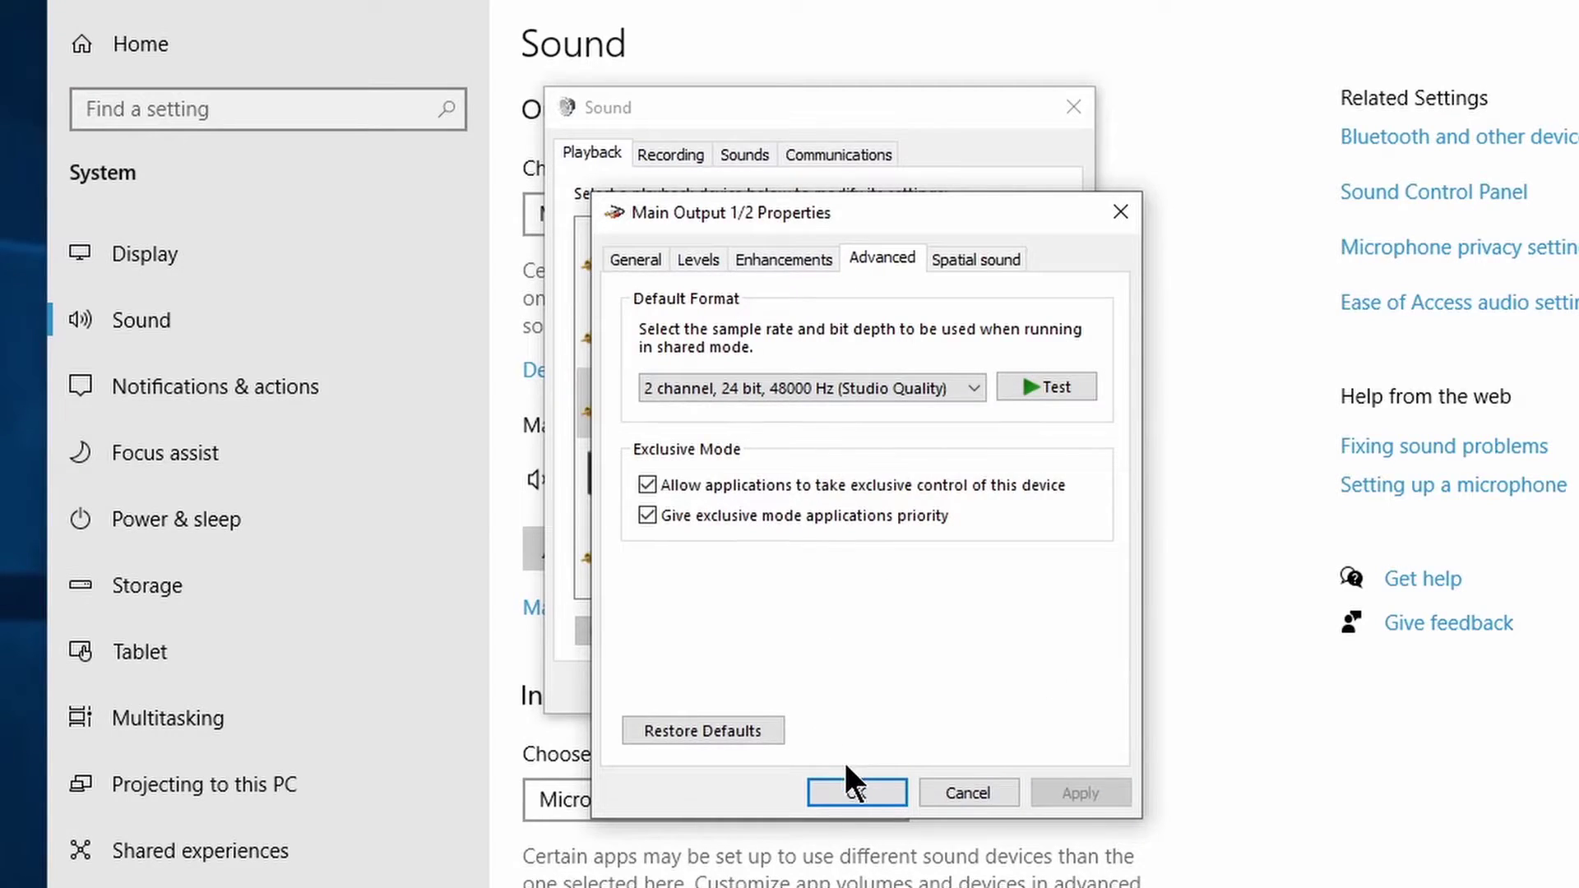
- Confirm the output properties, then open Loop-back 1's properties from the Recording devices
{"action": "left_click", "coordinate": [862, 791]}
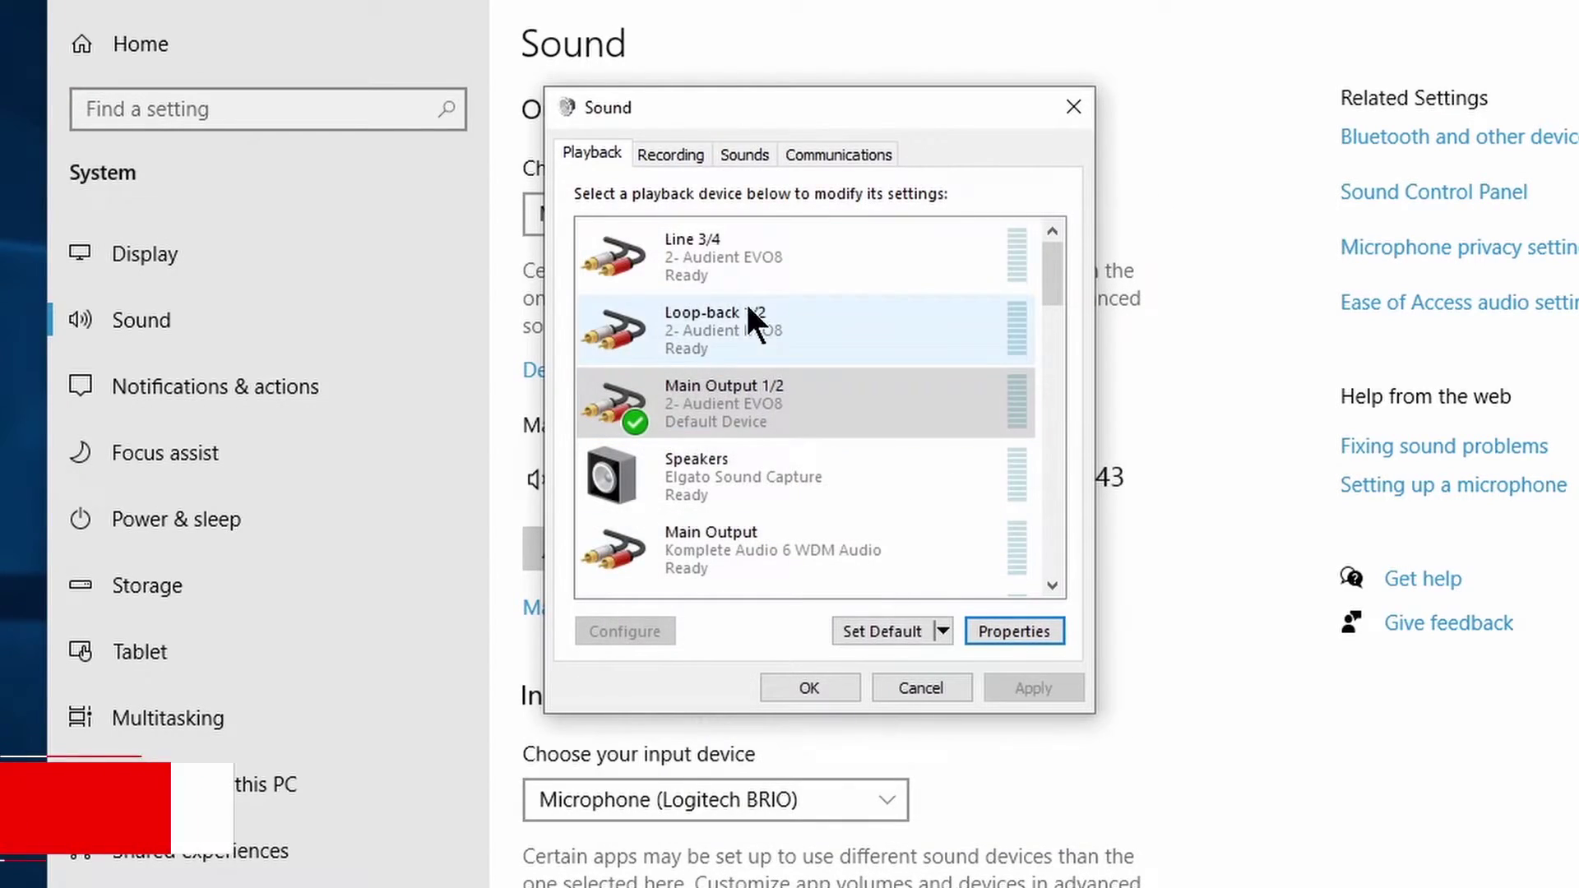
{"action": "left_click", "coordinate": [675, 154]}
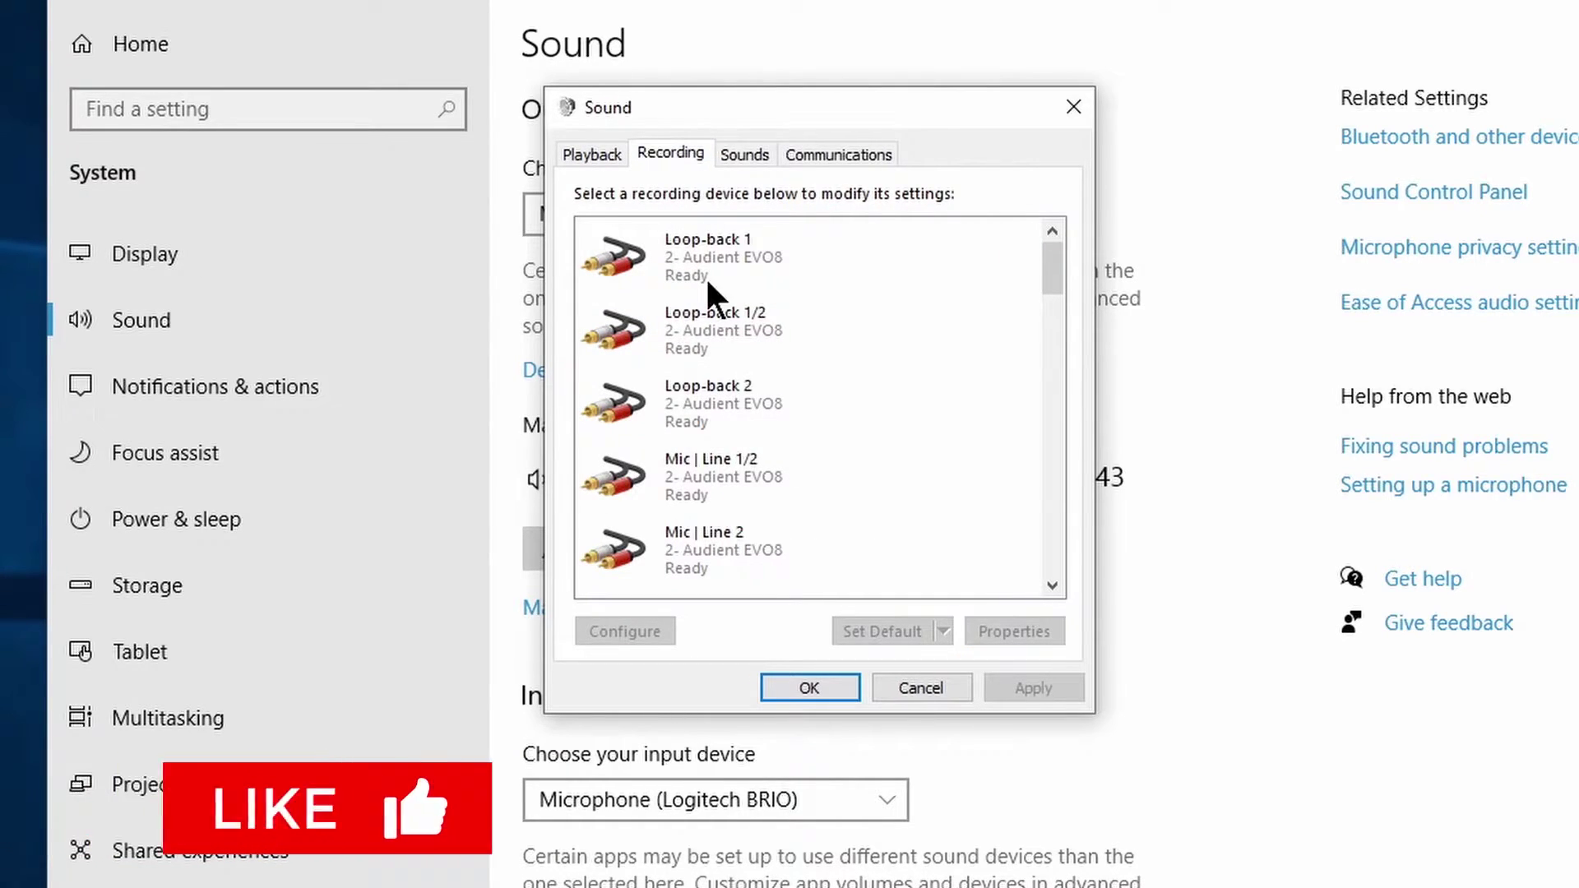
{"action": "scroll", "coordinate": [711, 452], "scroll_direction": "down", "scroll_amount": 2}
{"action": "scroll", "coordinate": [732, 345], "scroll_direction": "up", "scroll_amount": 2}
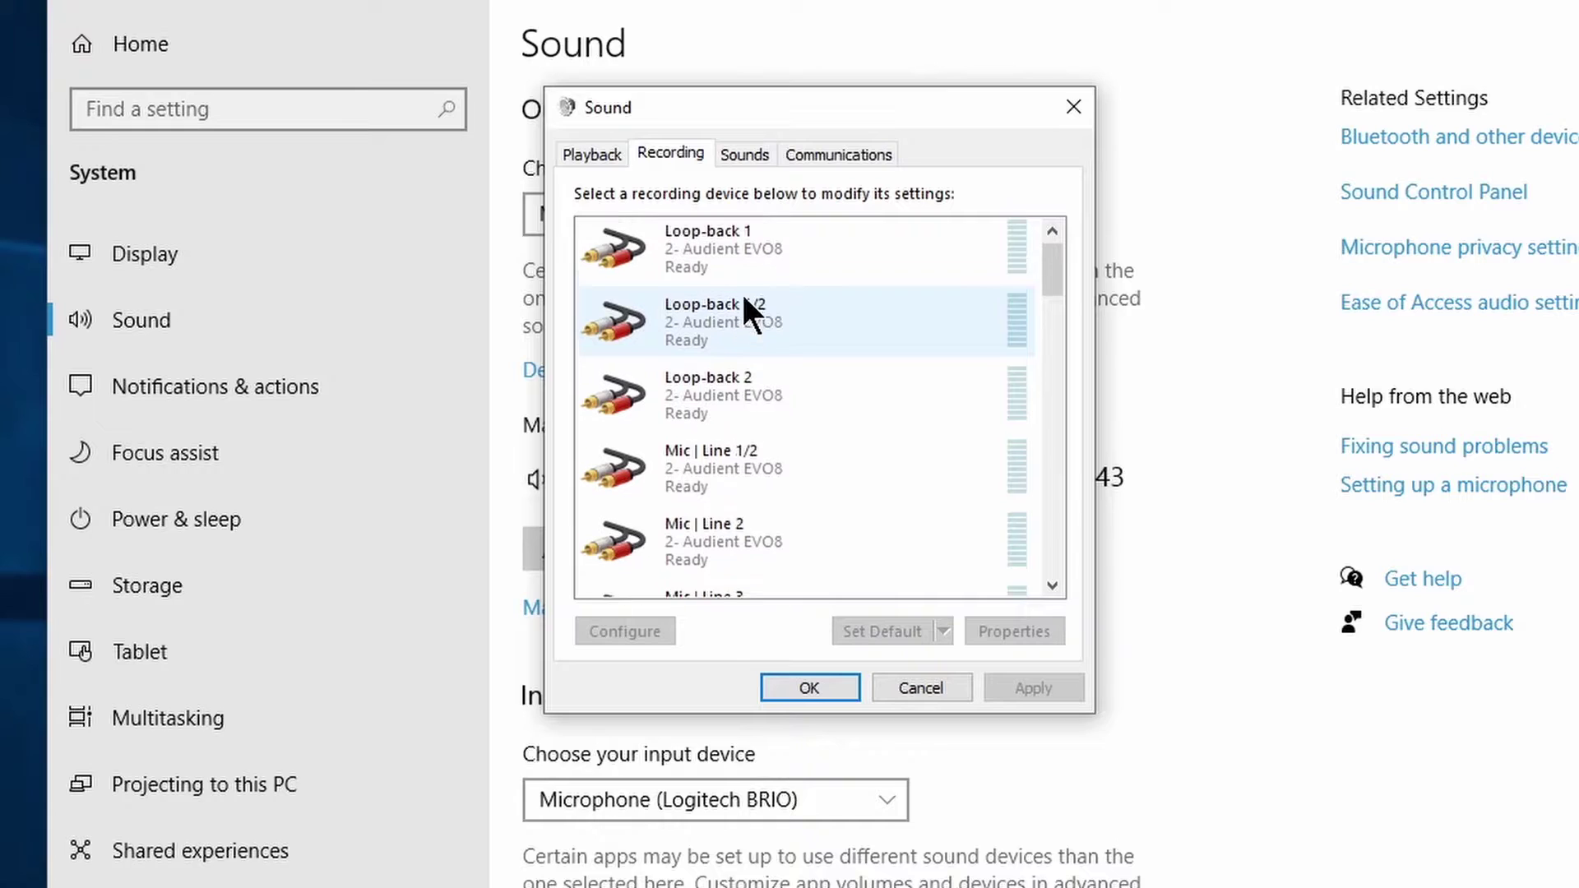
{"action": "left_click", "coordinate": [745, 244]}
{"action": "left_click", "coordinate": [1036, 633]}
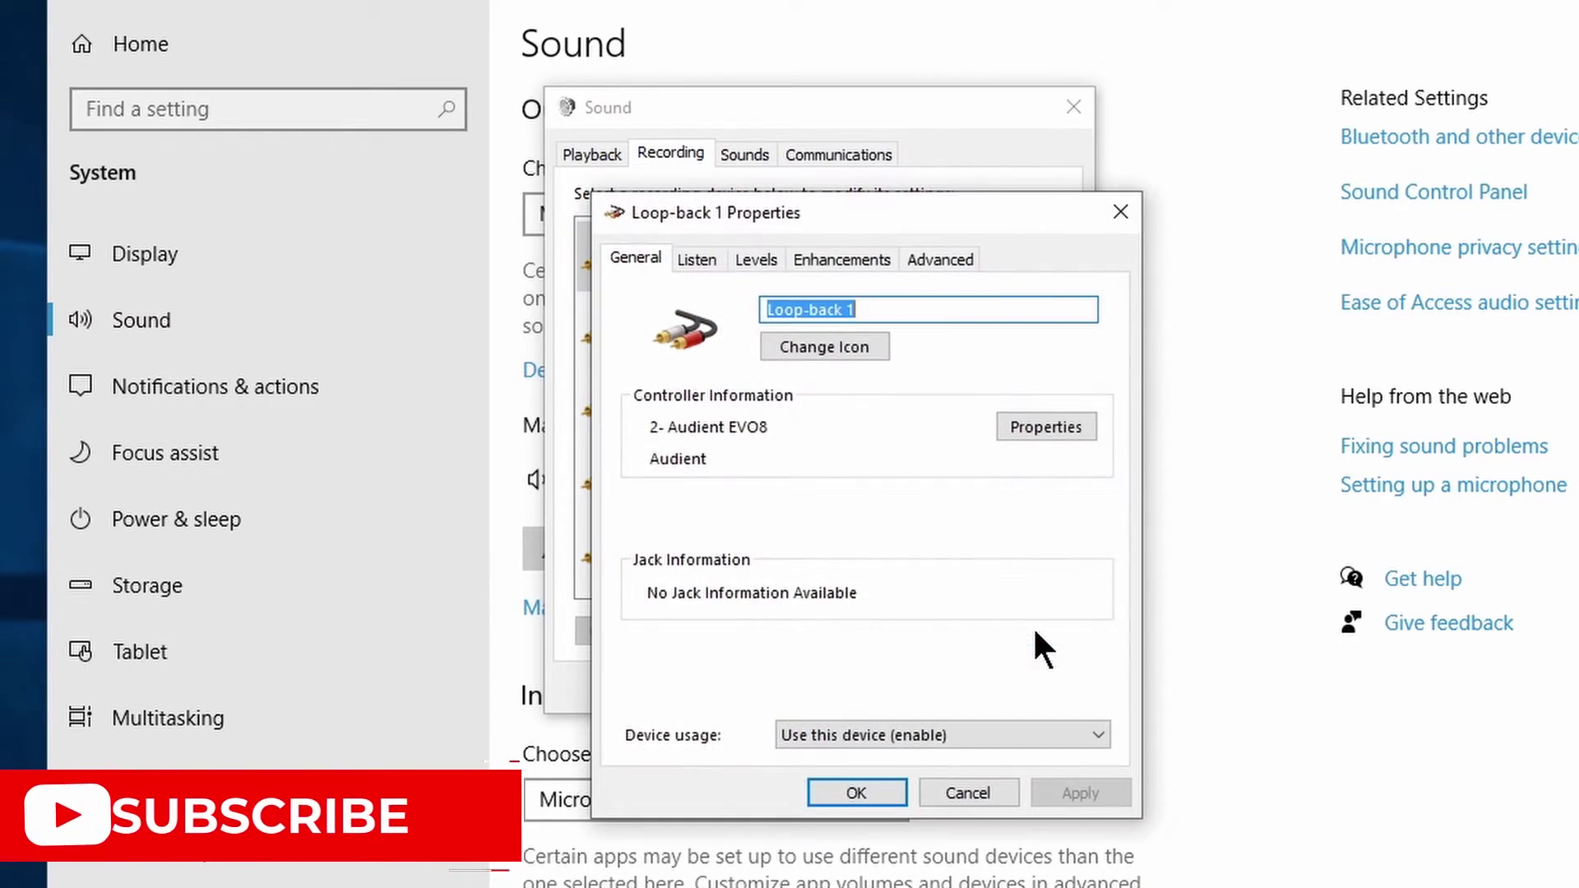
- Set Loop-back 1 to 1 channel, 24 bit, 48000 Hz, apply it, and select Loop-back 1/2
{"action": "left_click", "coordinate": [939, 260]}
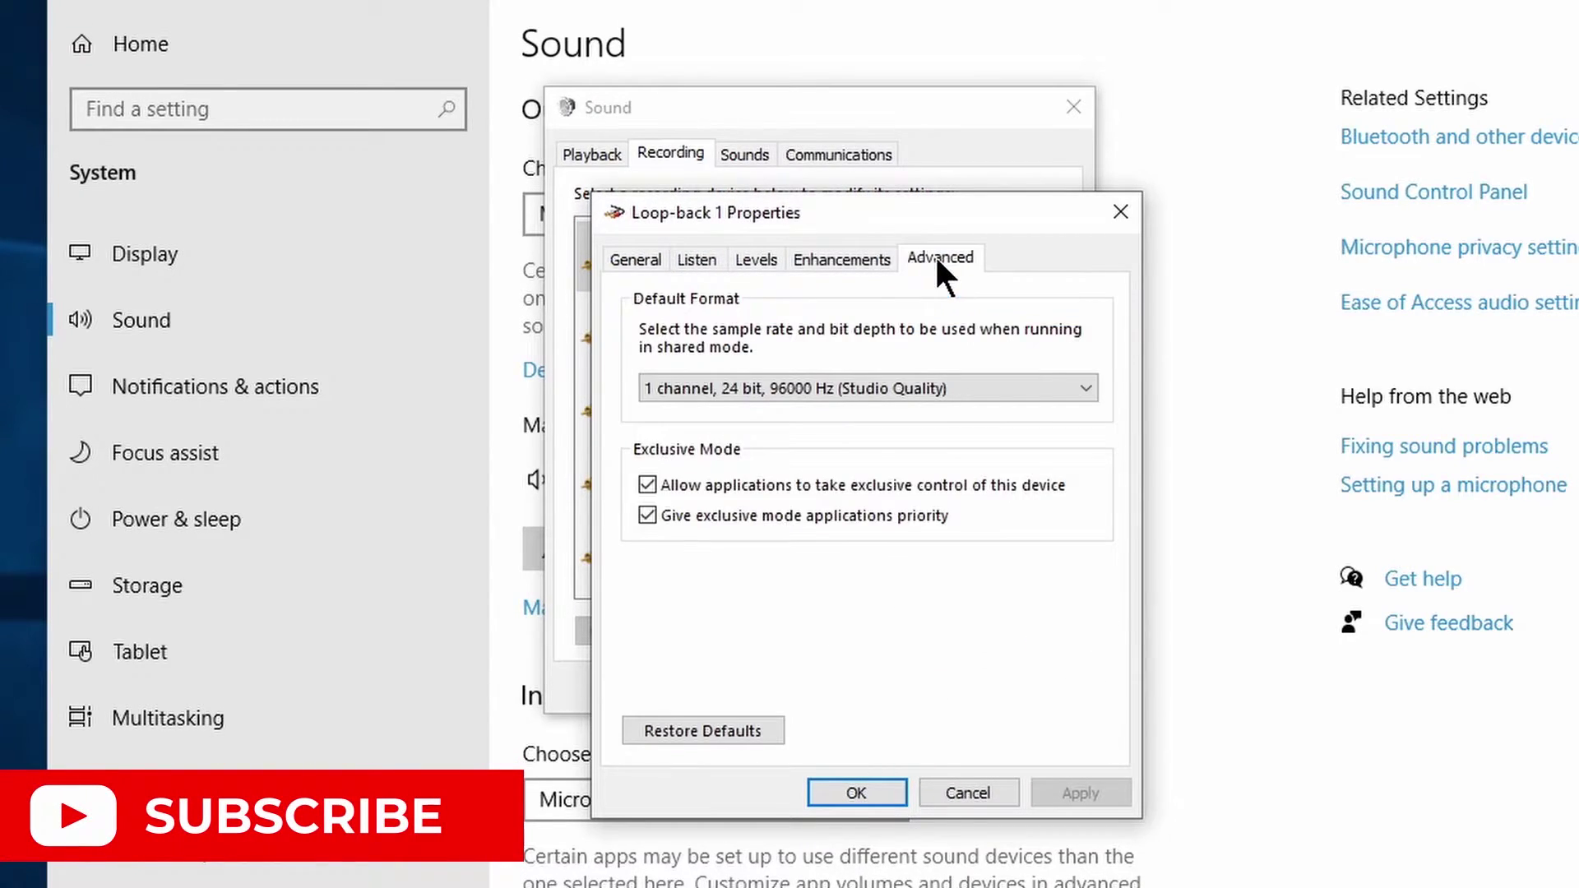
{"action": "left_click", "coordinate": [1036, 385]}
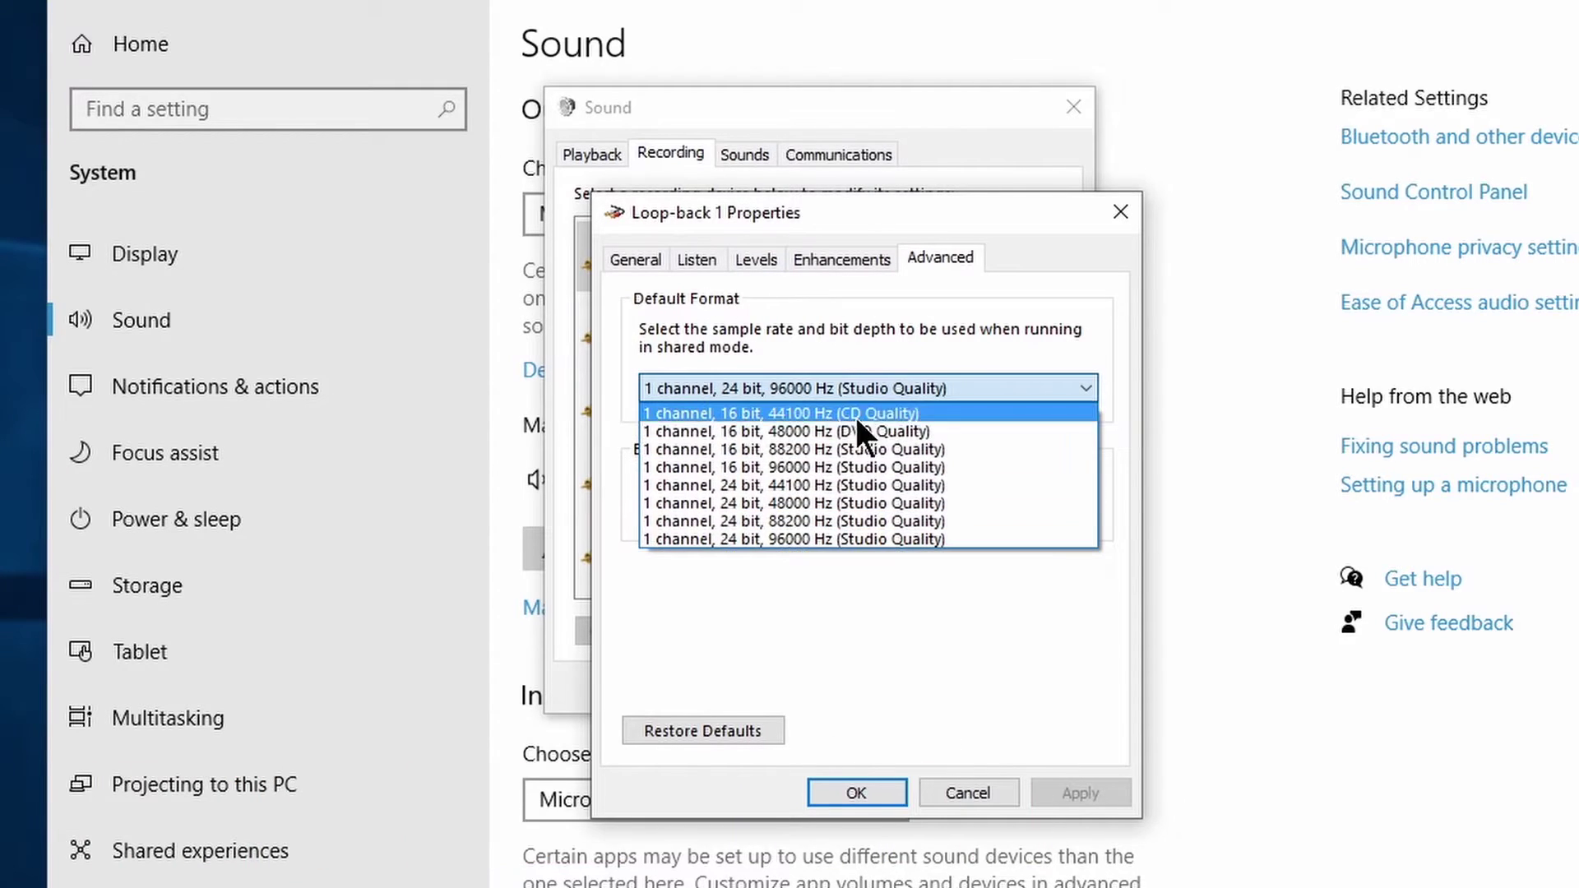
{"action": "left_click", "coordinate": [850, 500]}
{"action": "left_click", "coordinate": [1097, 788]}
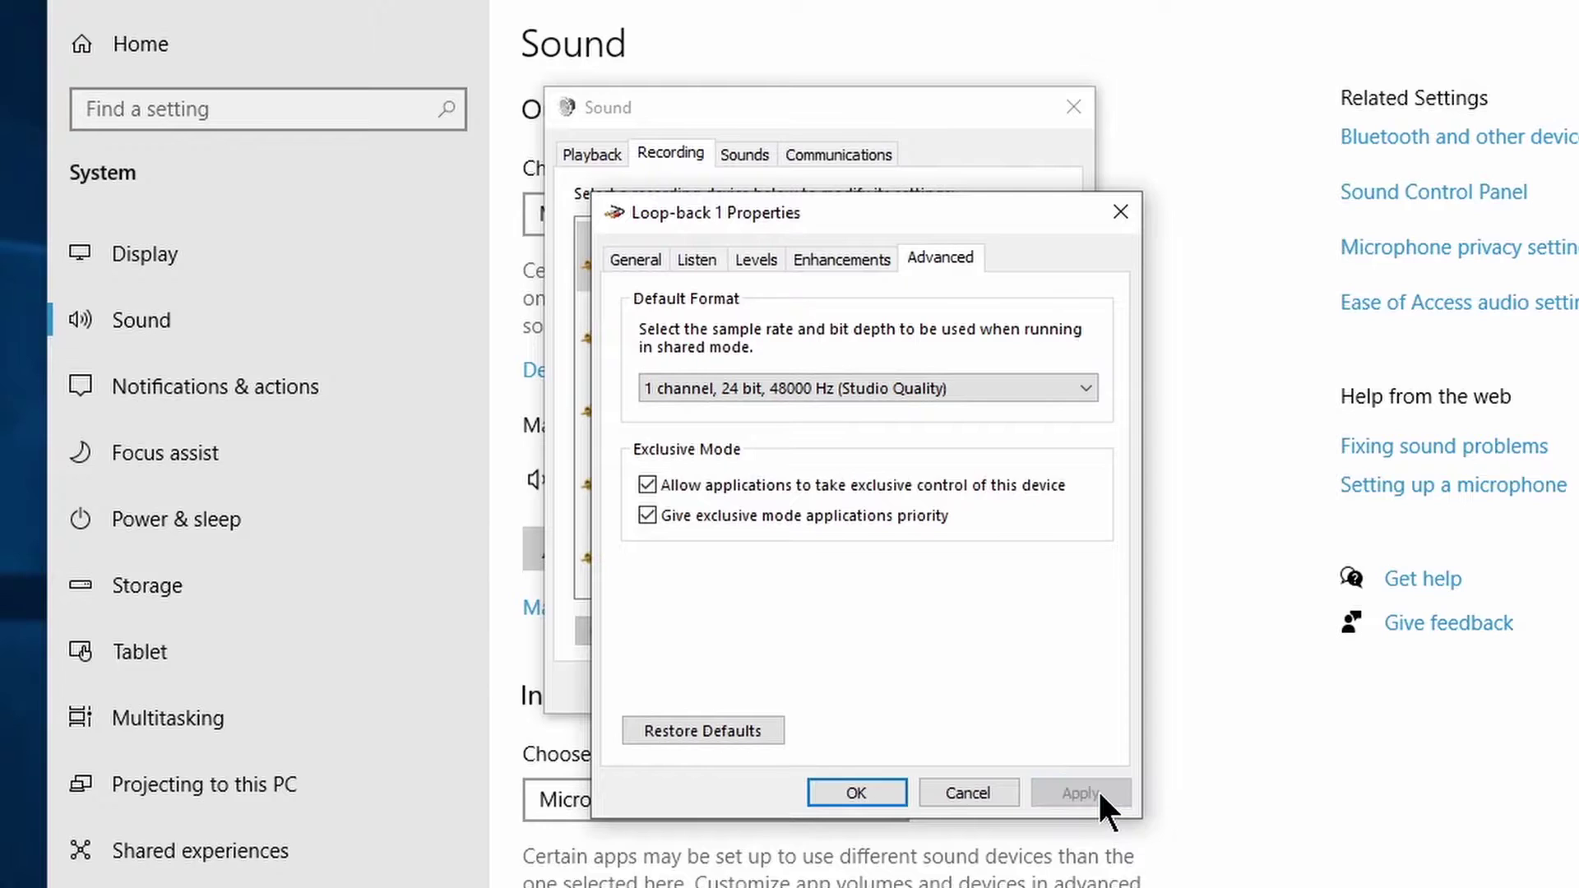
{"action": "left_click", "coordinate": [896, 791]}
{"action": "left_click", "coordinate": [726, 342]}
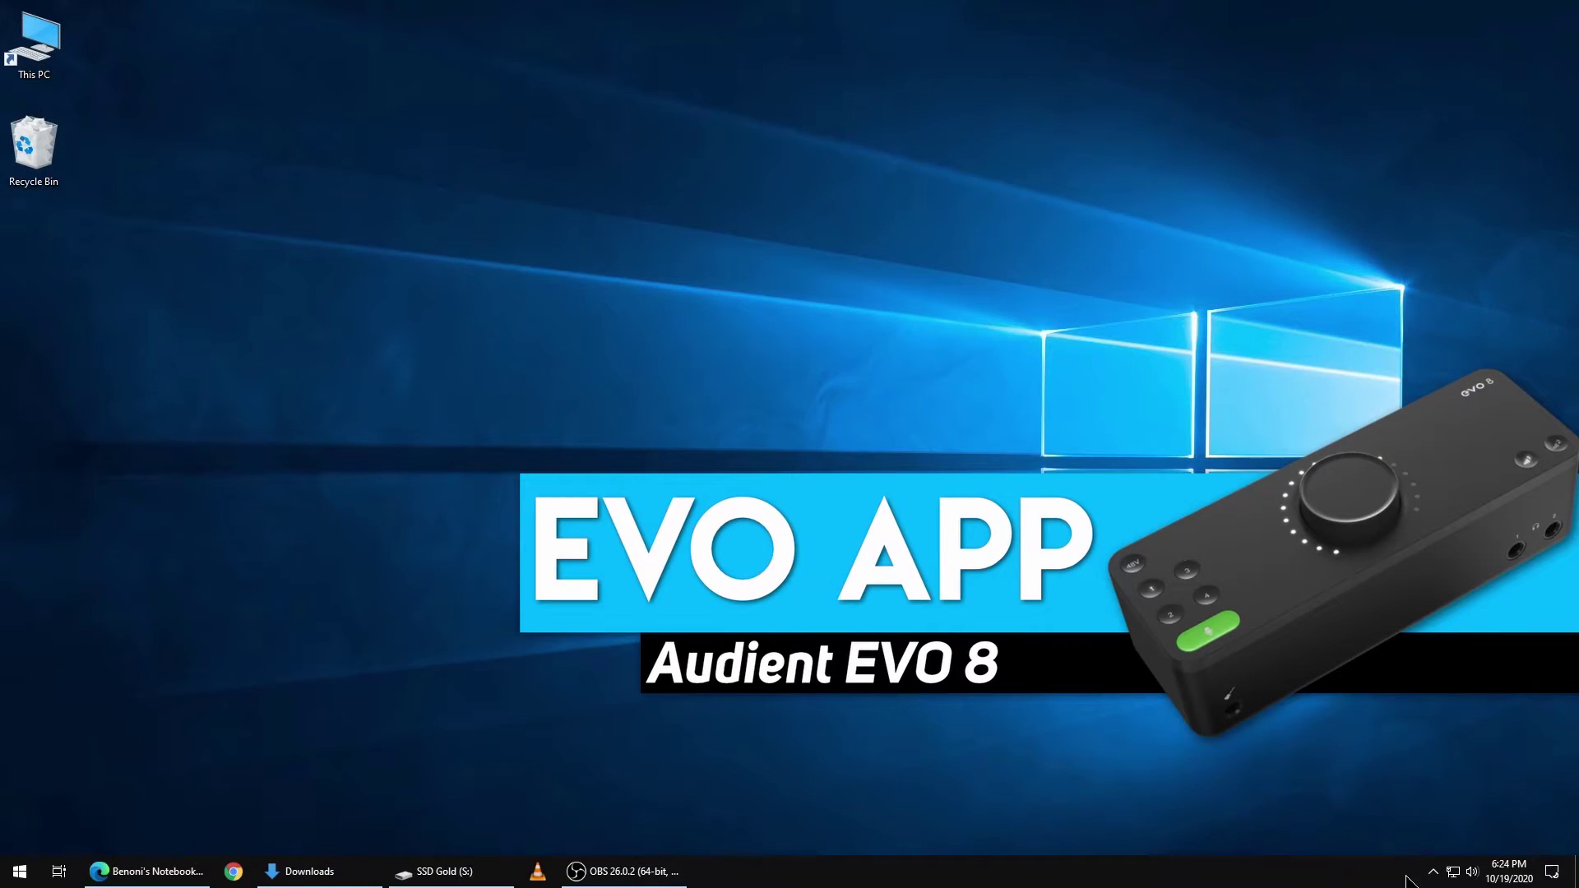
- Show the EVO mixer window from the EVO app's tray icon menu
{"action": "left_click", "coordinate": [1434, 870]}
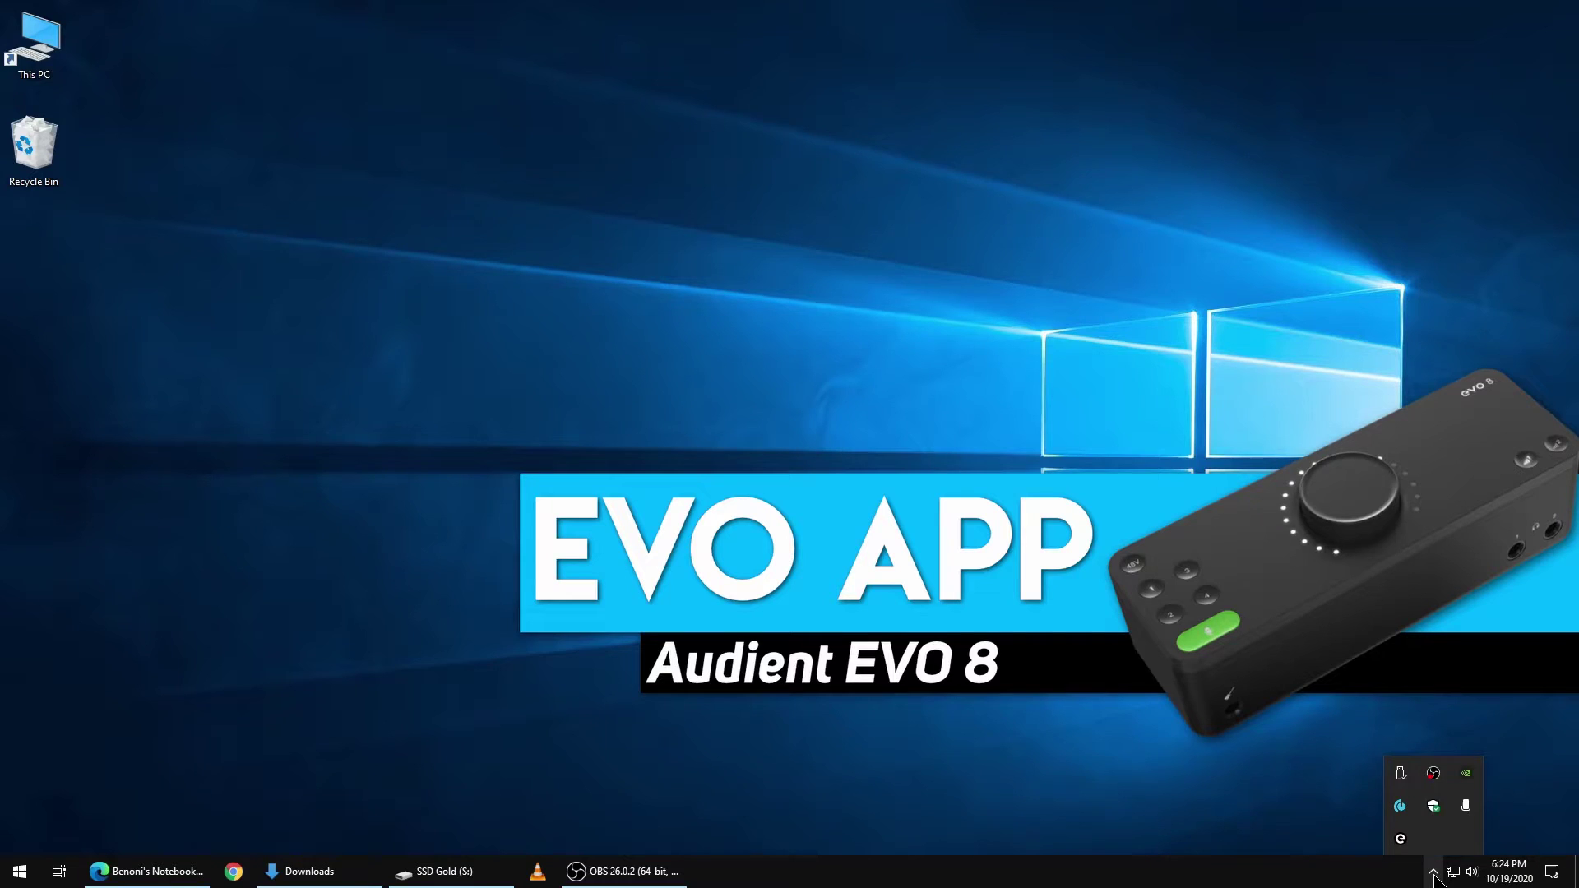
{"action": "right_click", "coordinate": [1402, 840]}
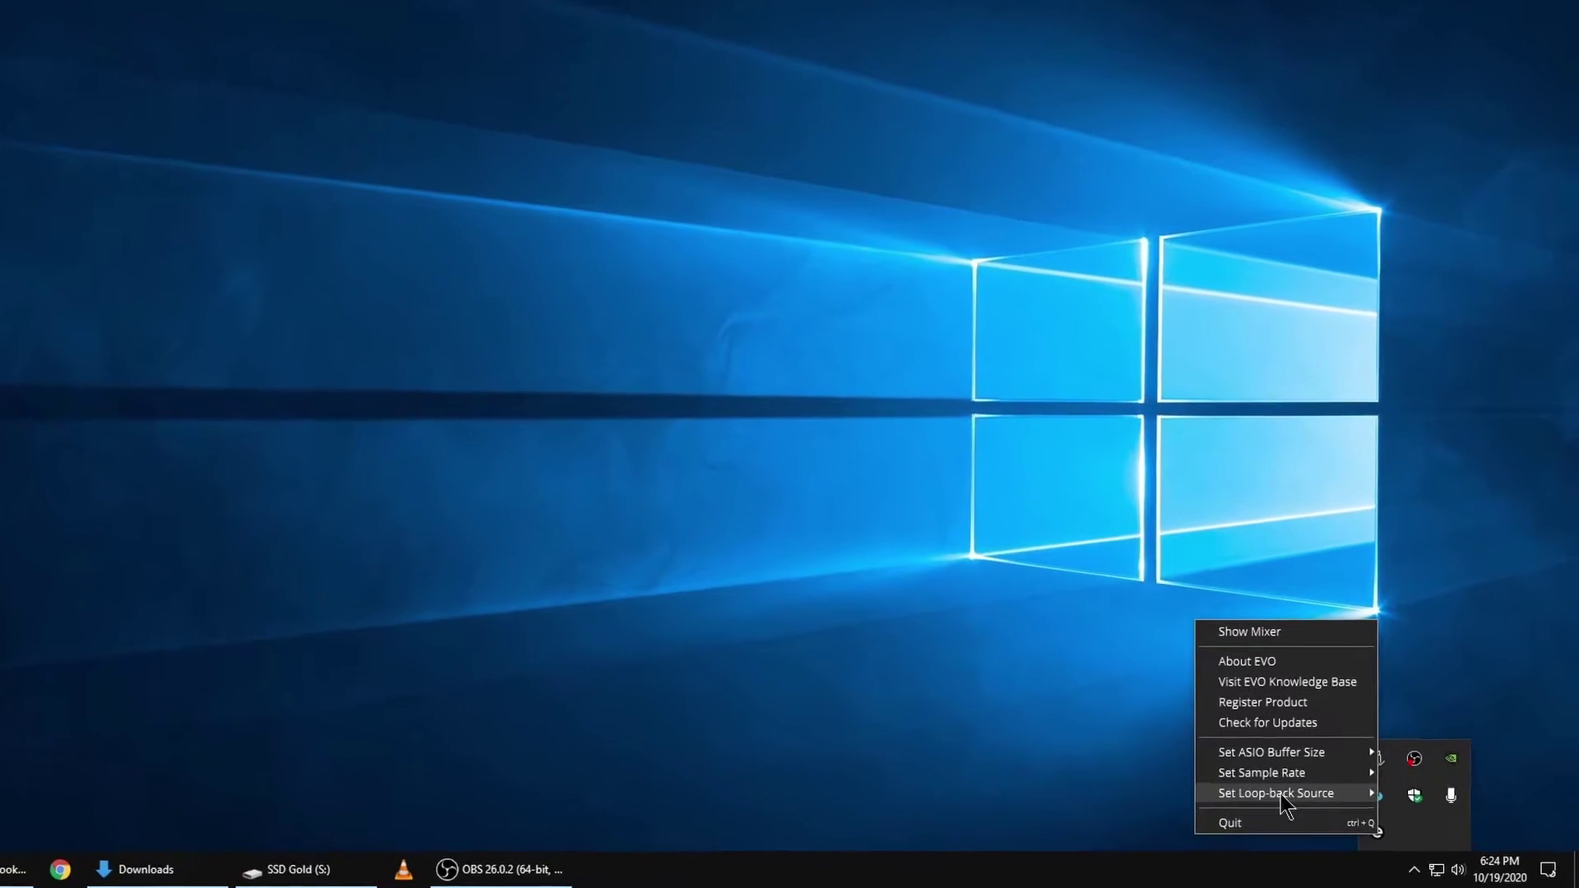
{"action": "mouse_move", "coordinate": [1316, 804]}
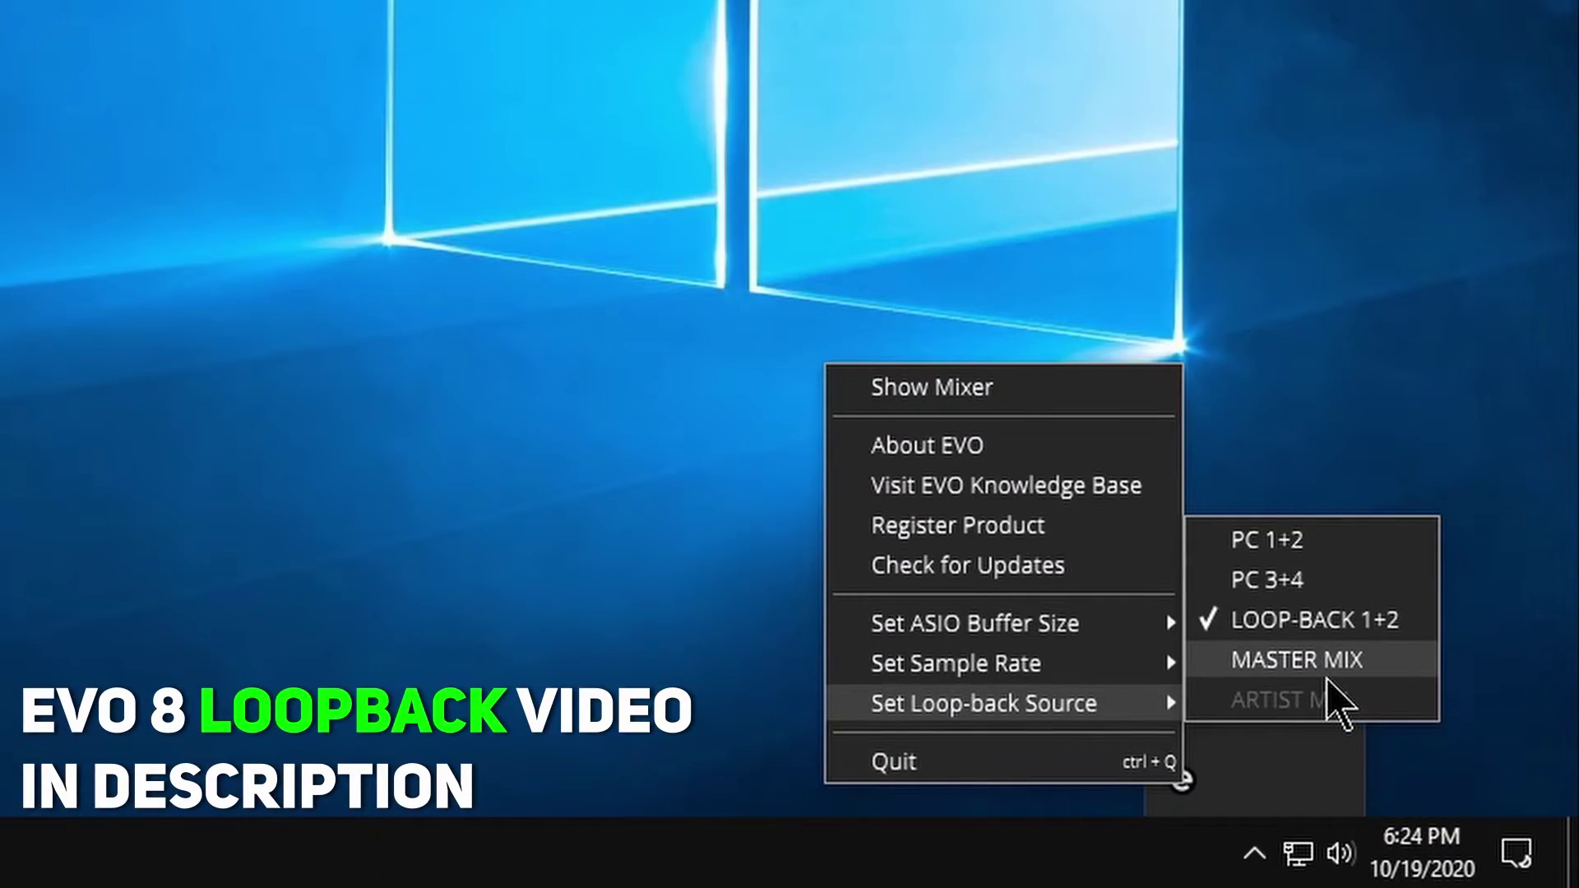
{"action": "mouse_move", "coordinate": [1005, 681]}
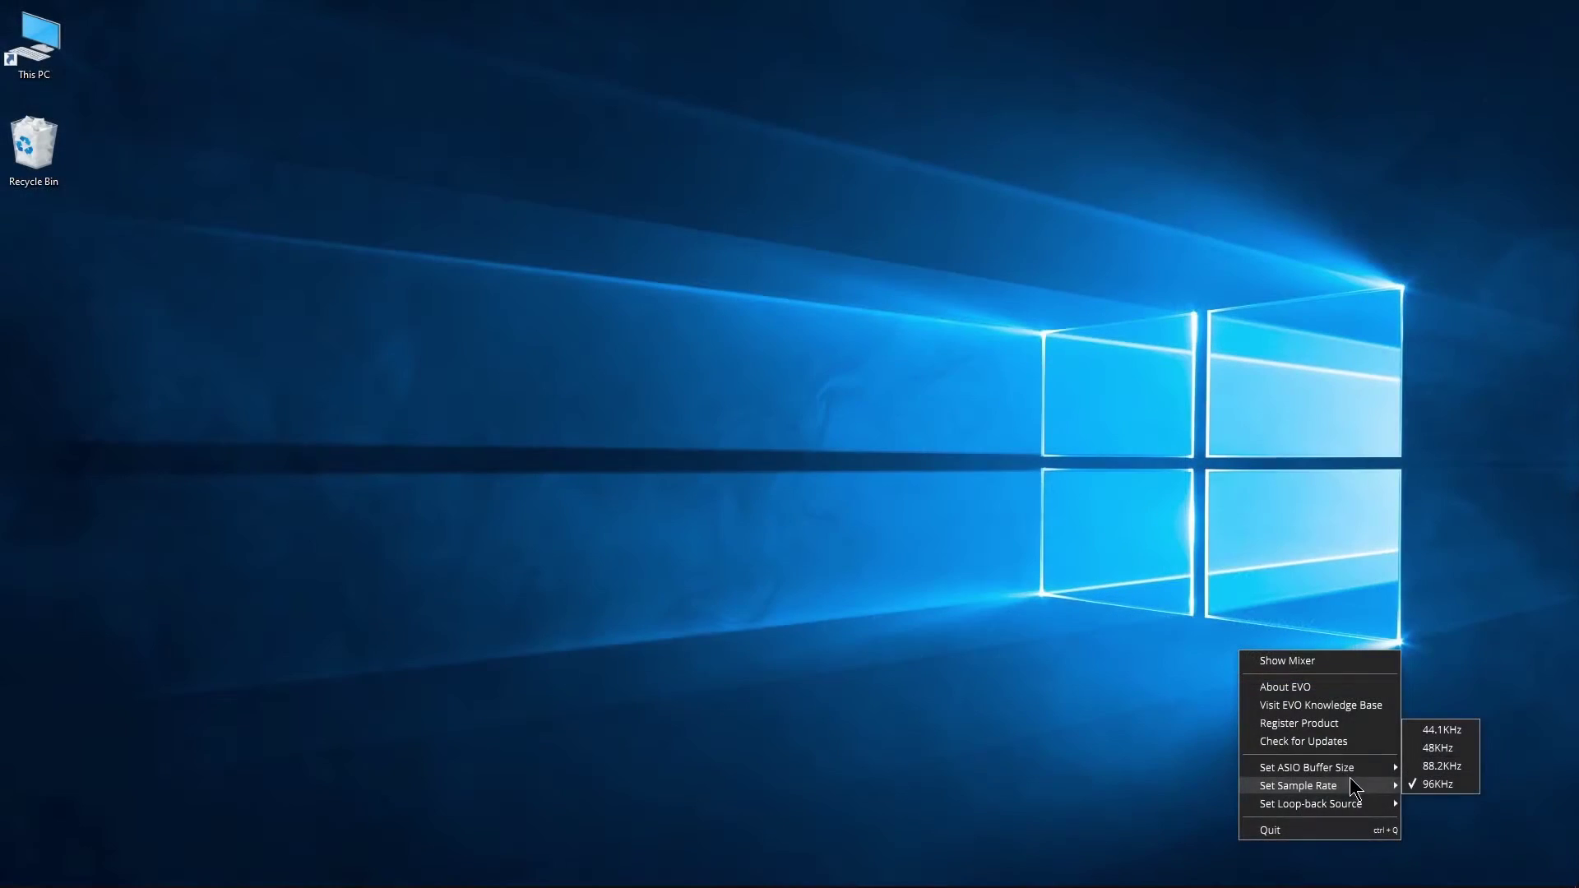
{"action": "mouse_move", "coordinate": [983, 622]}
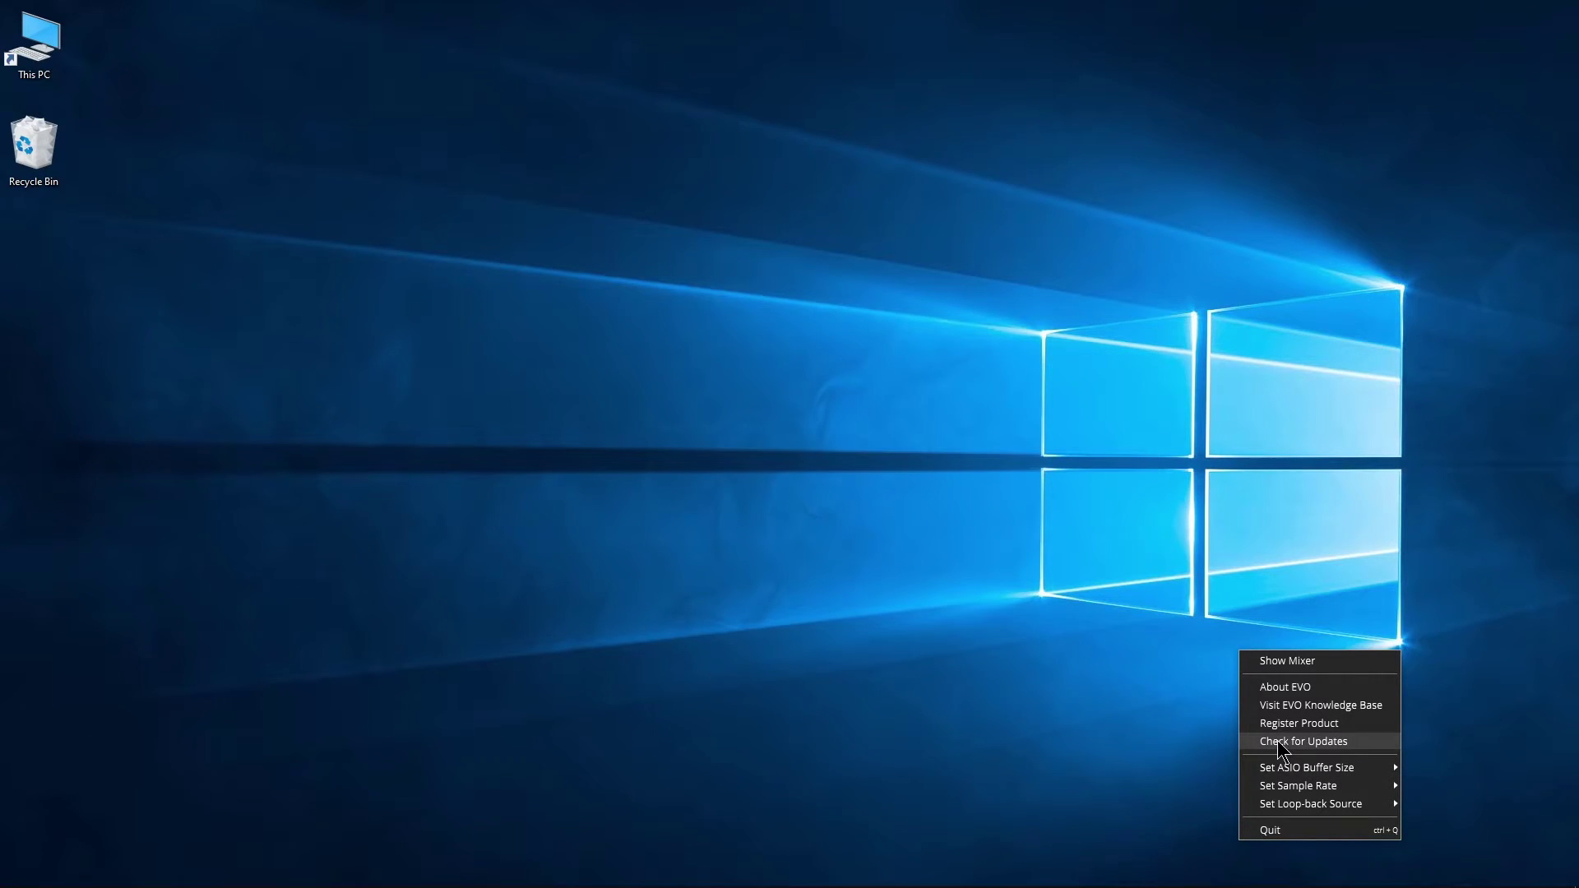
{"action": "left_click", "coordinate": [1288, 660]}
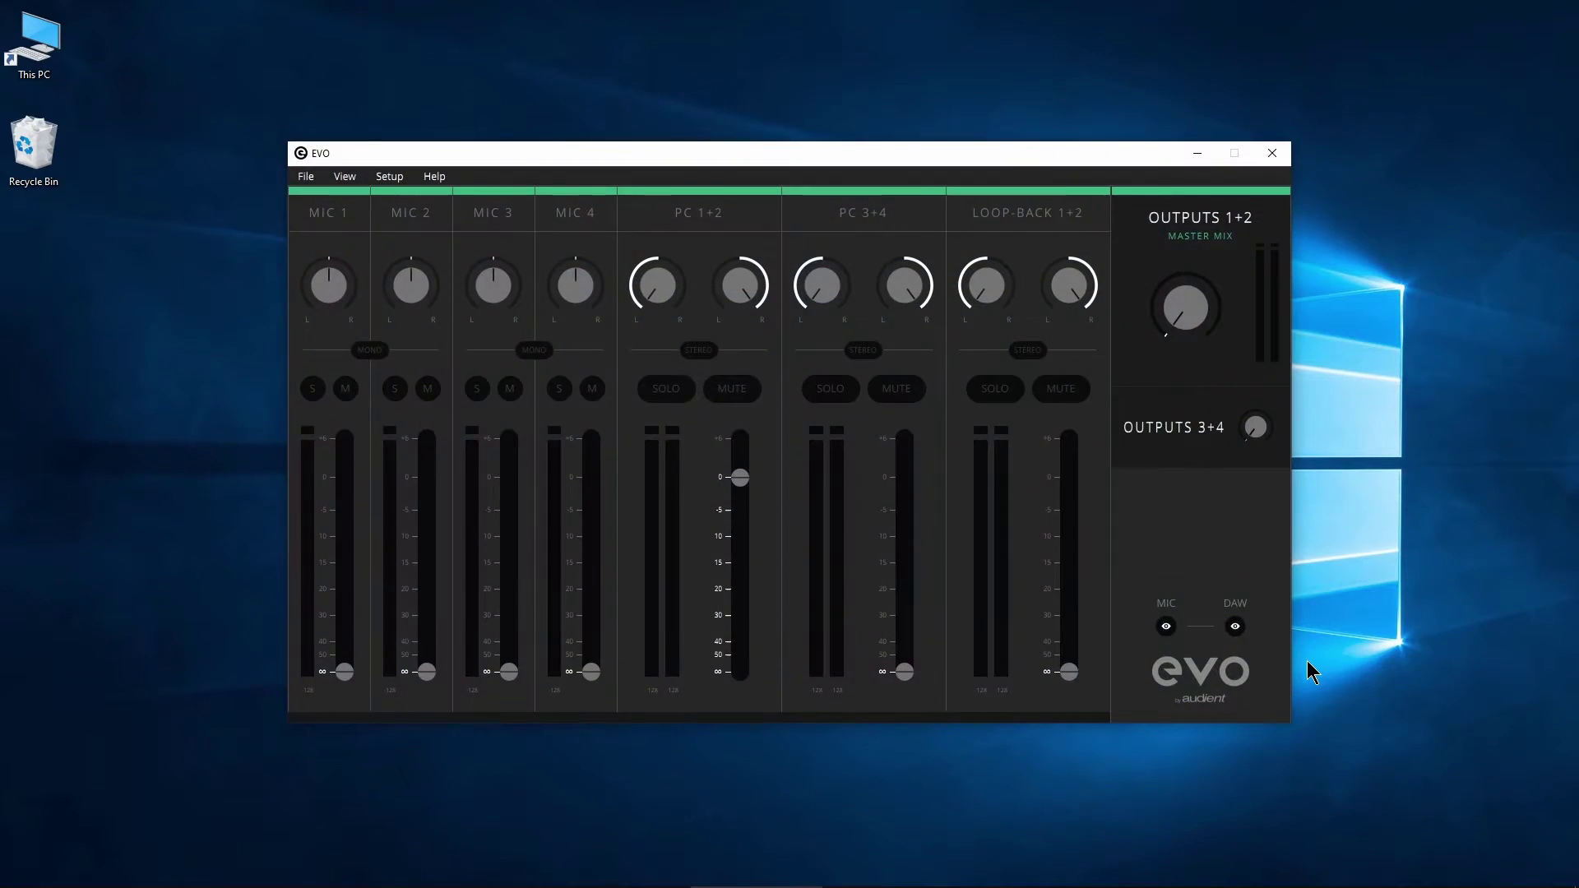
- Turn on Show Mic Pre Controls in the mixer's View menu
{"action": "left_click", "coordinate": [306, 180]}
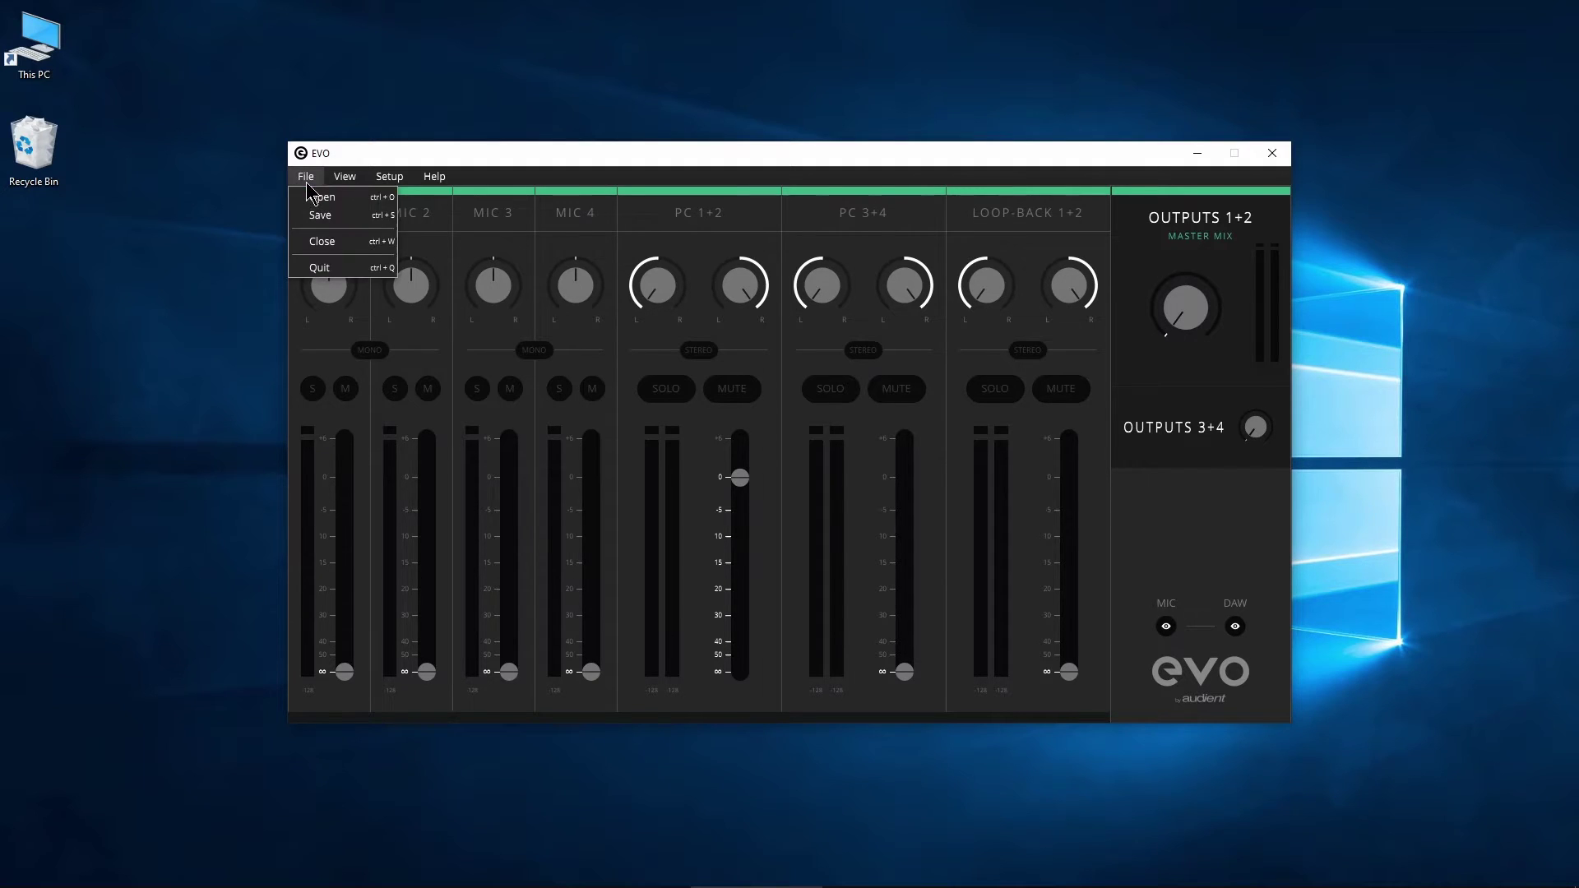
{"action": "mouse_move", "coordinate": [344, 176]}
{"action": "left_click", "coordinate": [381, 243]}
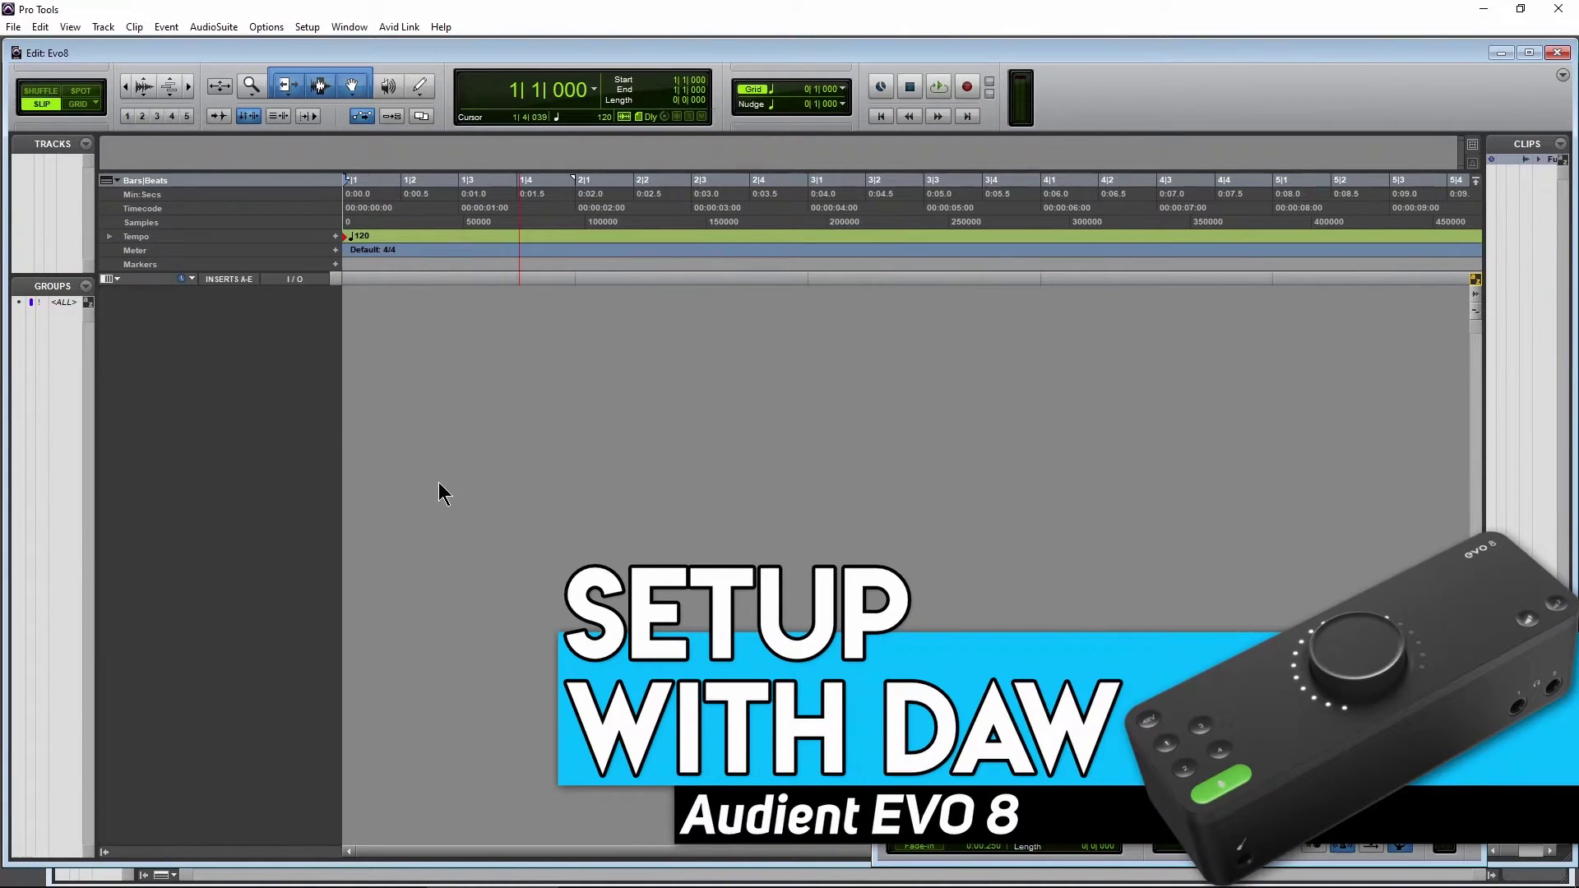
- Set the Pro Tools playback engine to the Audient USB Audio ASIO Driver
{"action": "left_click", "coordinate": [306, 27]}
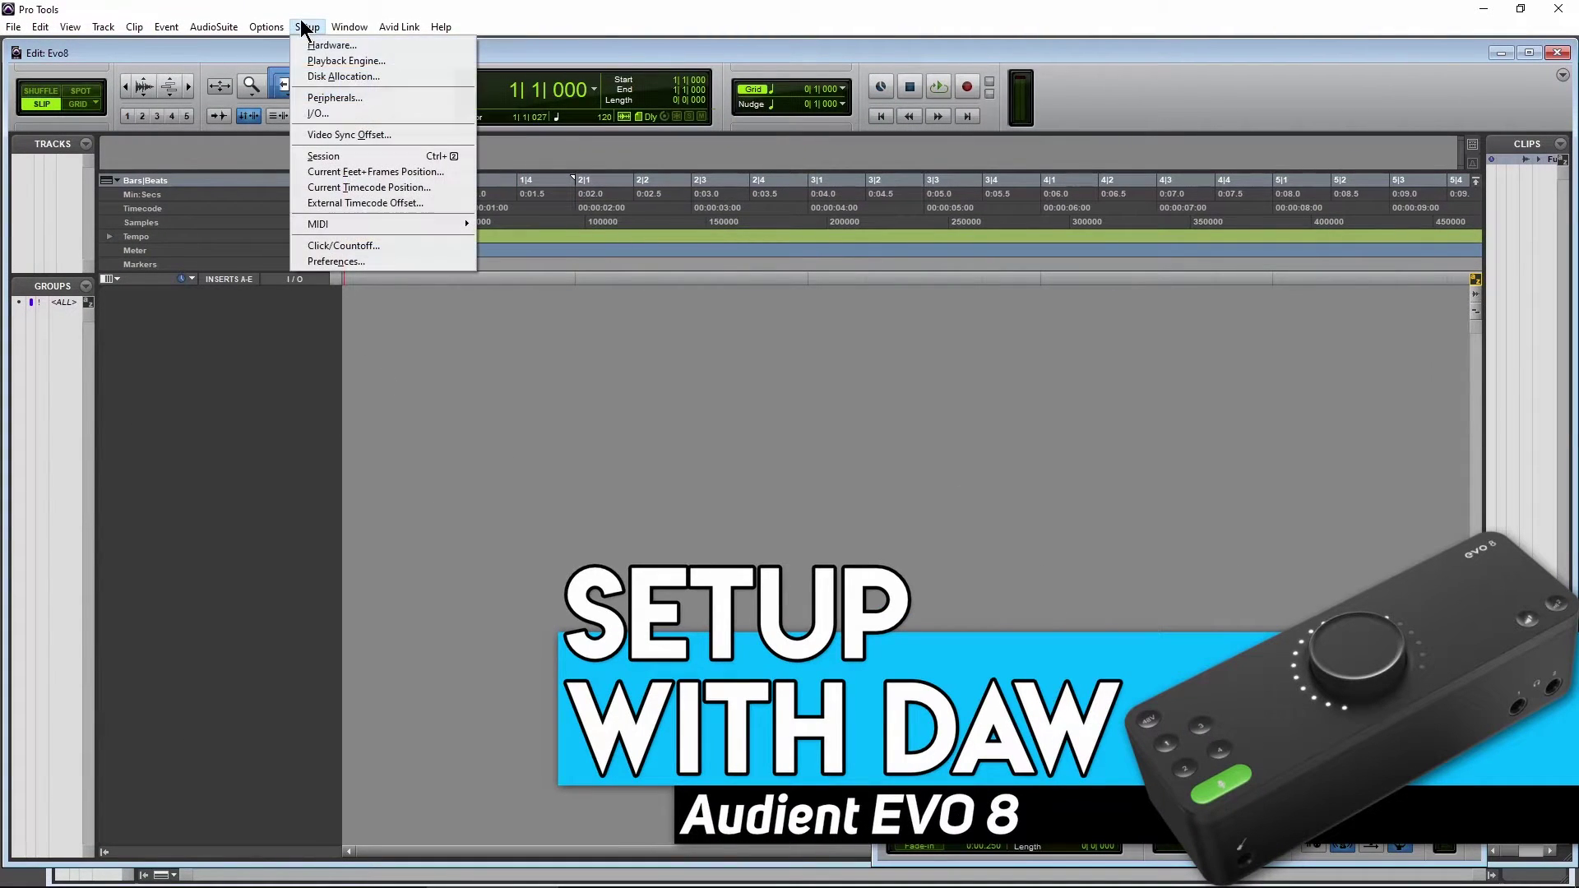
{"action": "left_click", "coordinate": [311, 64]}
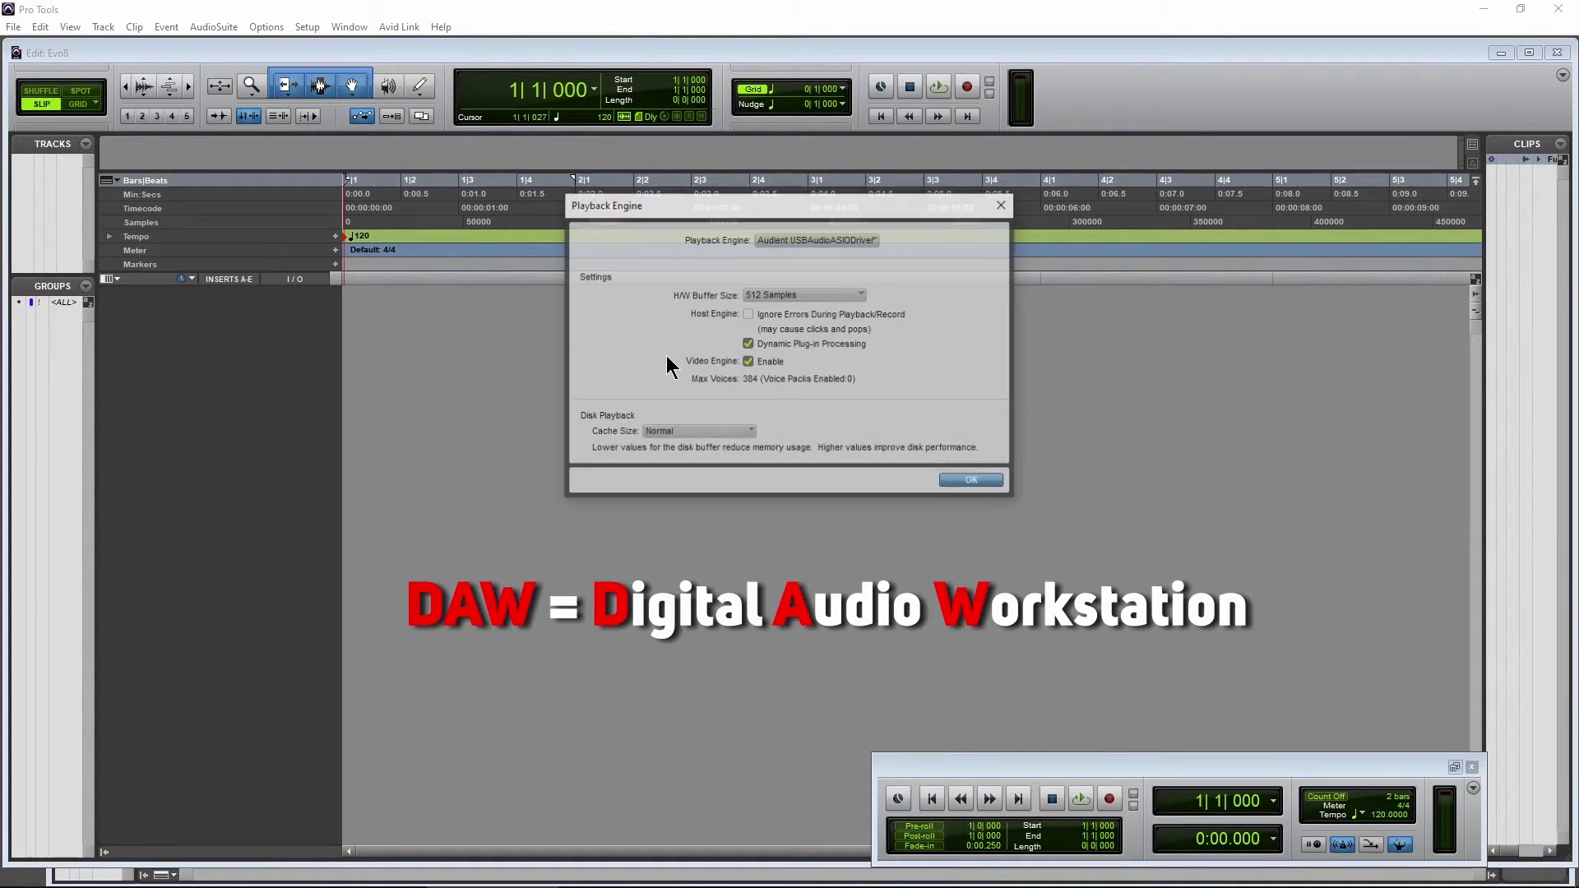
{"action": "left_click", "coordinate": [860, 240]}
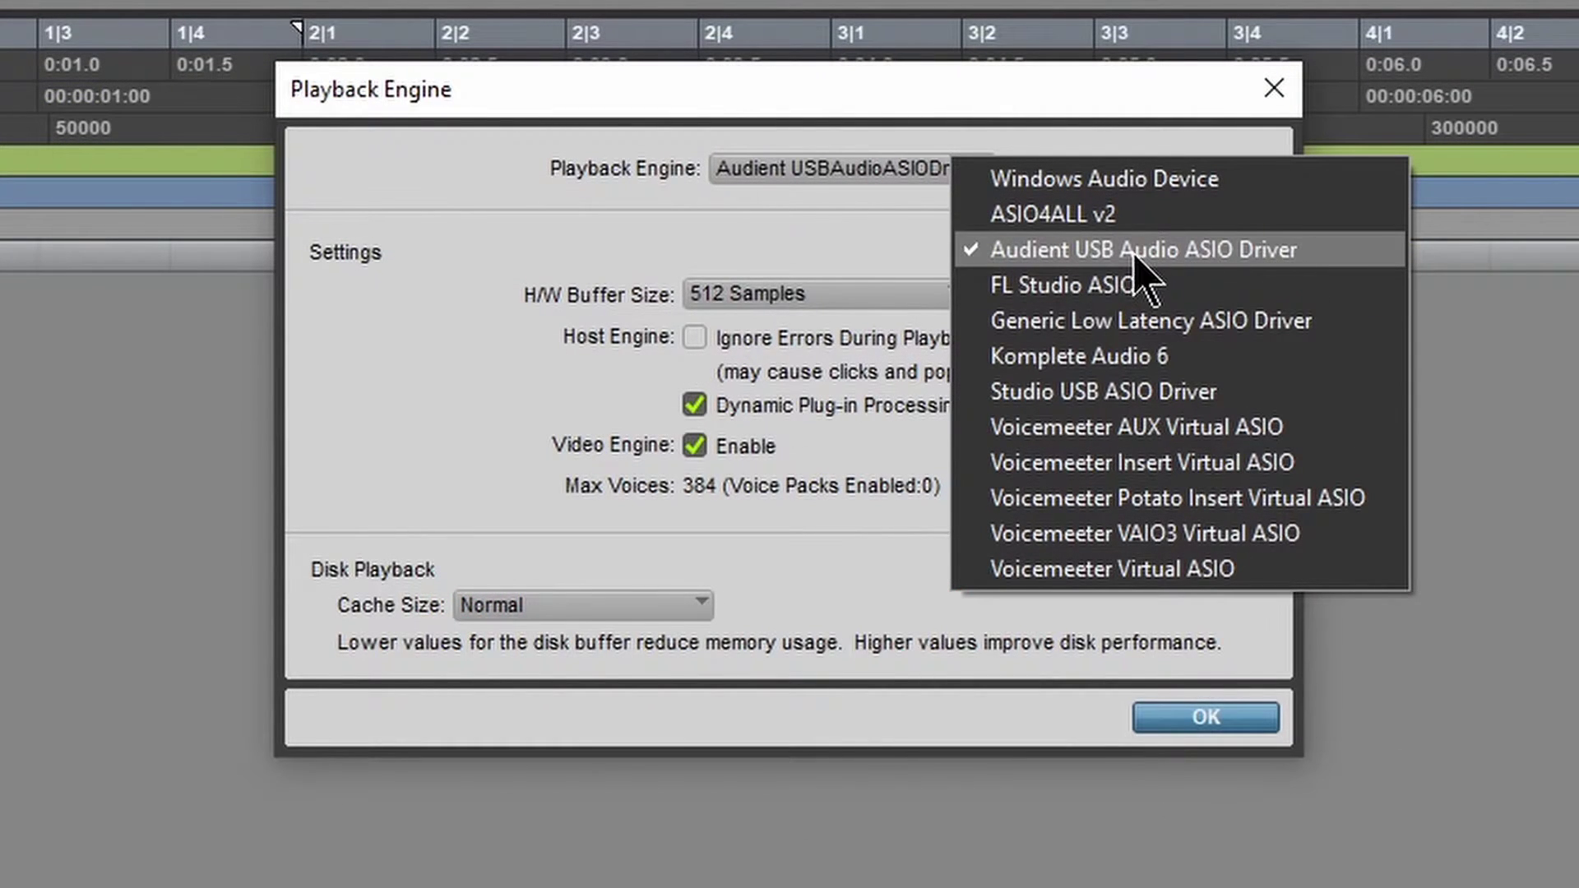
{"action": "left_click", "coordinate": [531, 222]}
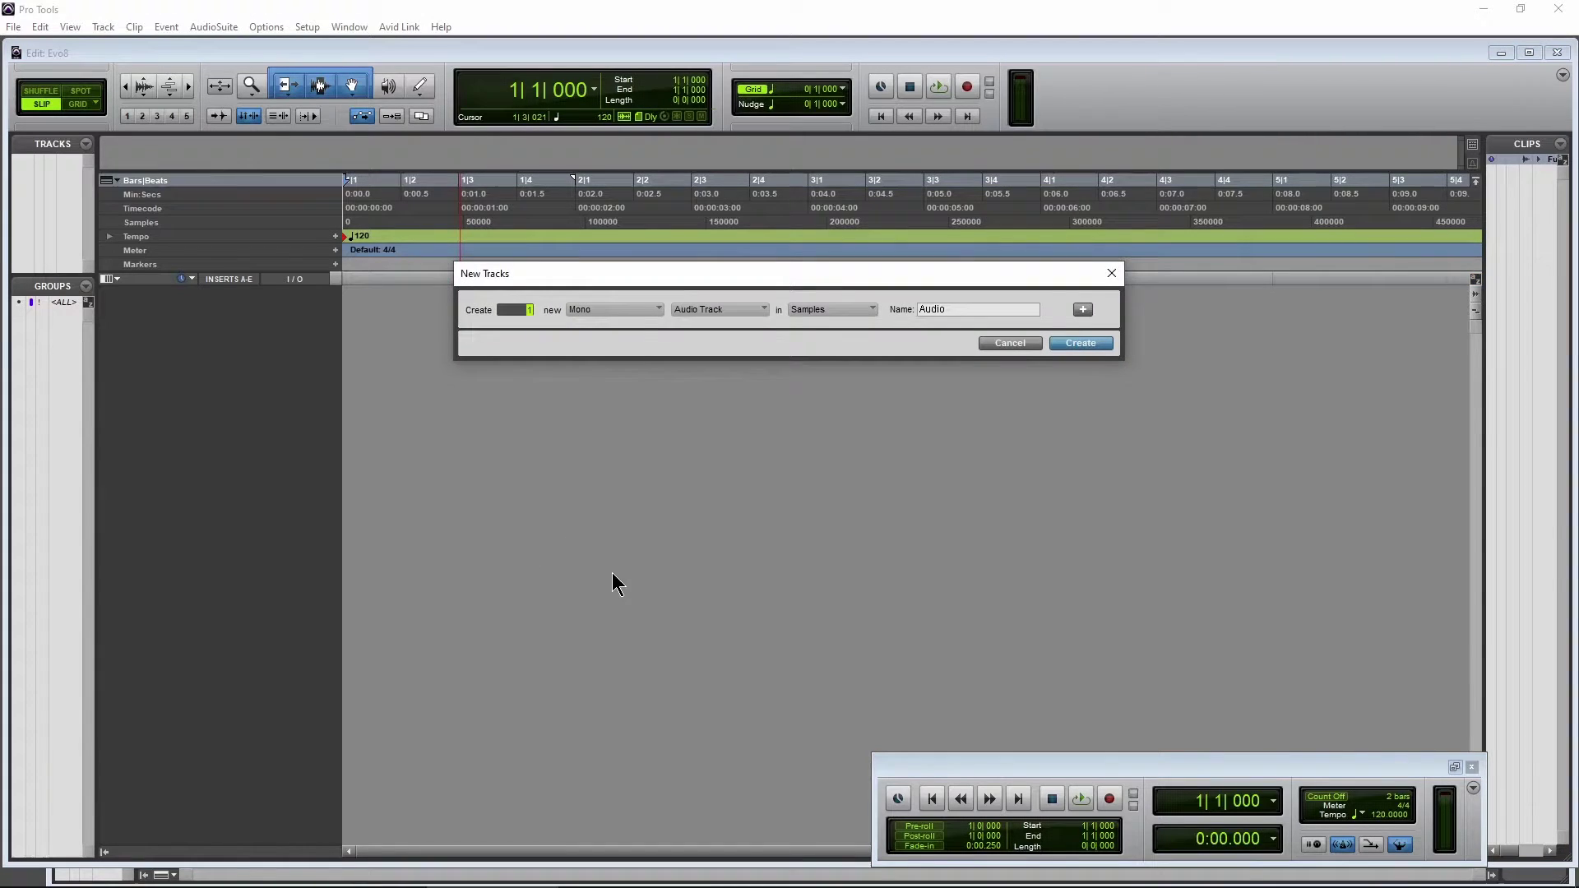
- Create four new mono audio tracks
{"action": "left_click", "coordinate": [649, 309]}
{"action": "left_click", "coordinate": [658, 314]}
{"action": "left_click", "coordinate": [1076, 342]}
- Assign EVO interface inputs to Audio 1 and Audio 2
{"action": "left_click", "coordinate": [316, 295]}
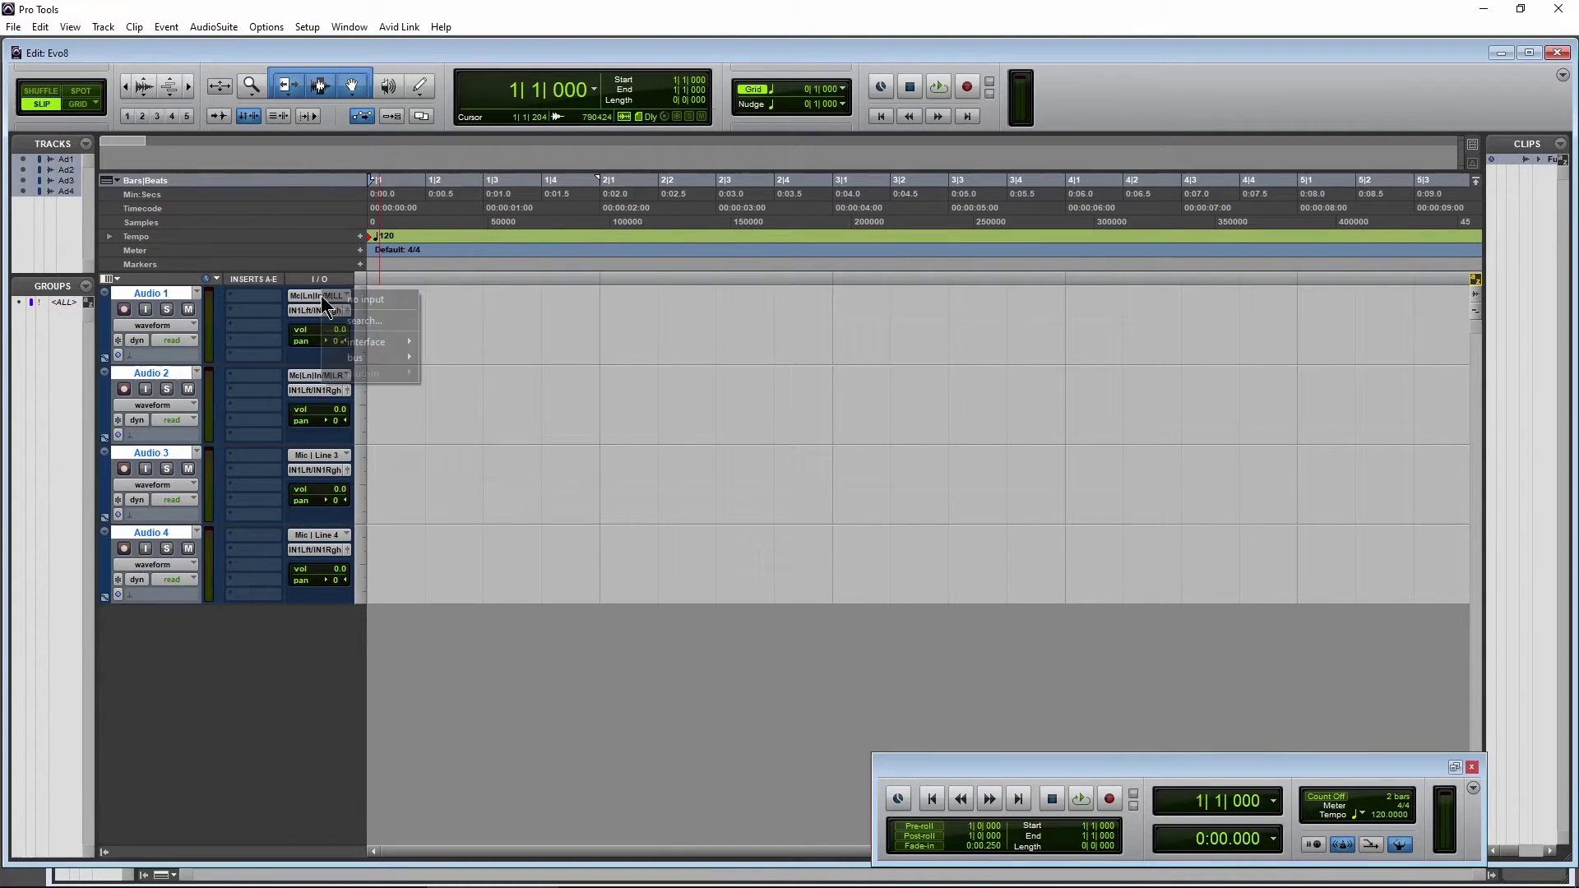
{"action": "mouse_move", "coordinate": [362, 342]}
{"action": "left_click", "coordinate": [568, 342]}
{"action": "left_click", "coordinate": [317, 375]}
{"action": "mouse_move", "coordinate": [374, 421]}
{"action": "left_click", "coordinate": [482, 437]}
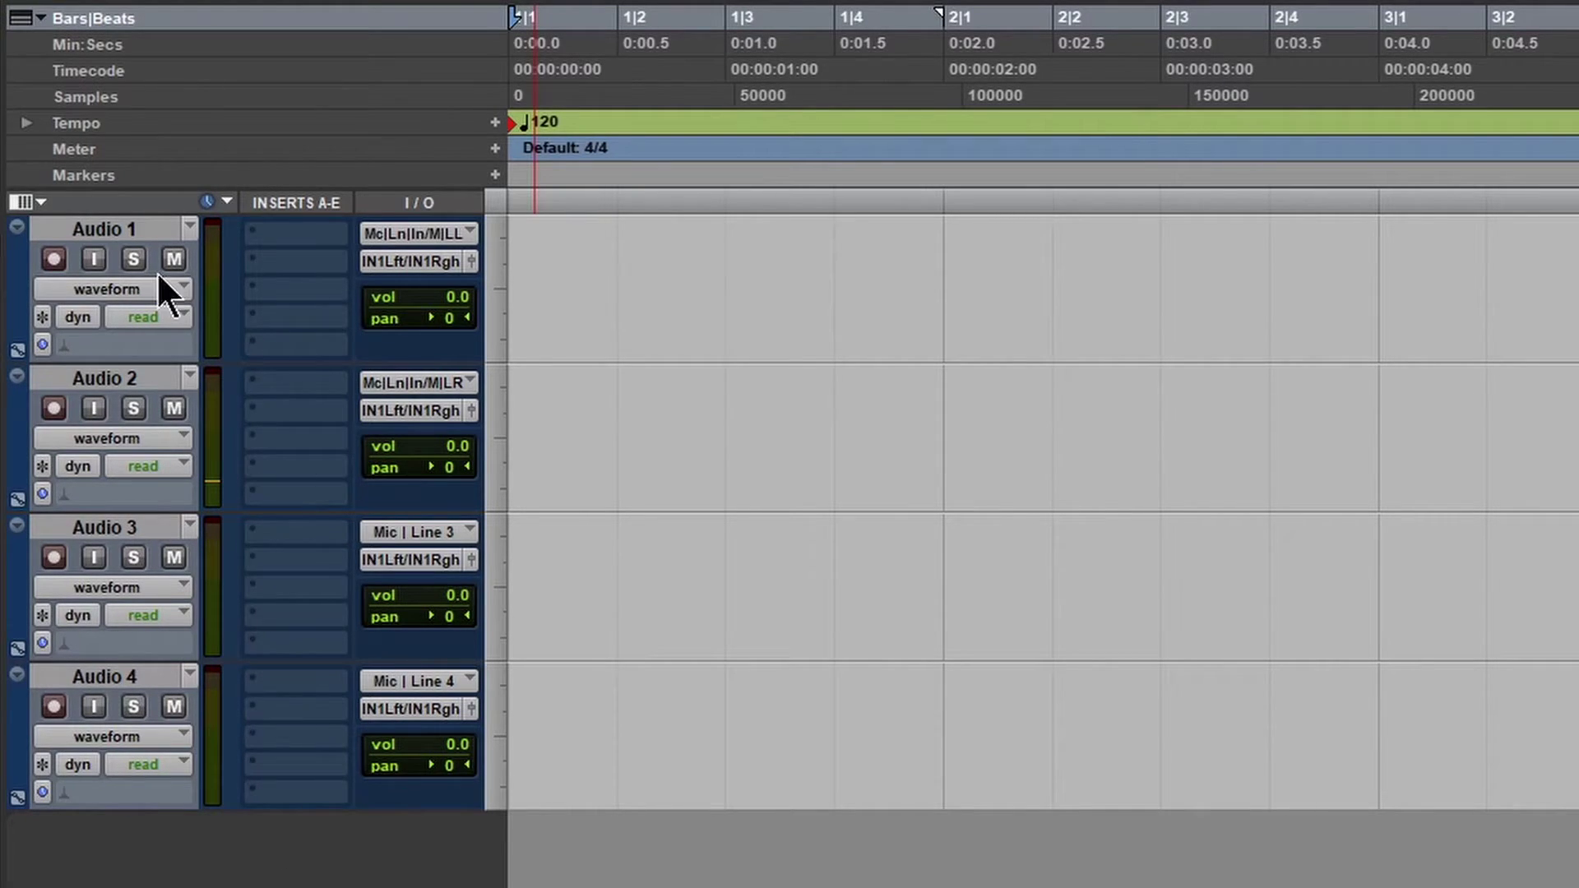
- Feed Audio 1 from the EVO's Mic | Line | Instrument / Mic | Line.R (Mono) input
{"action": "left_click", "coordinate": [452, 229]}
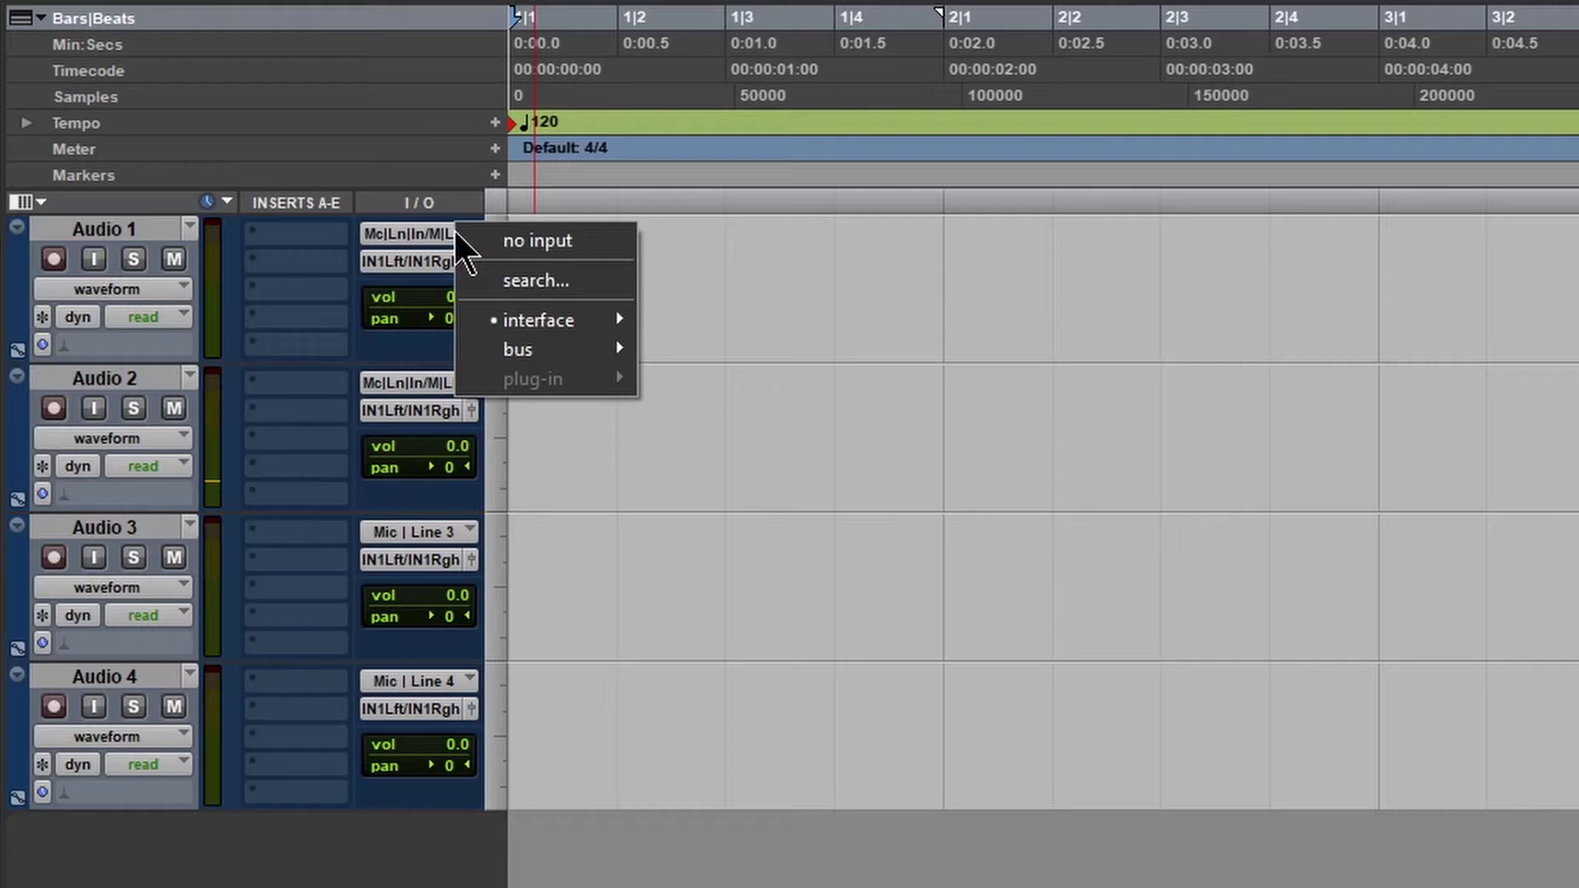
{"action": "mouse_move", "coordinate": [545, 309]}
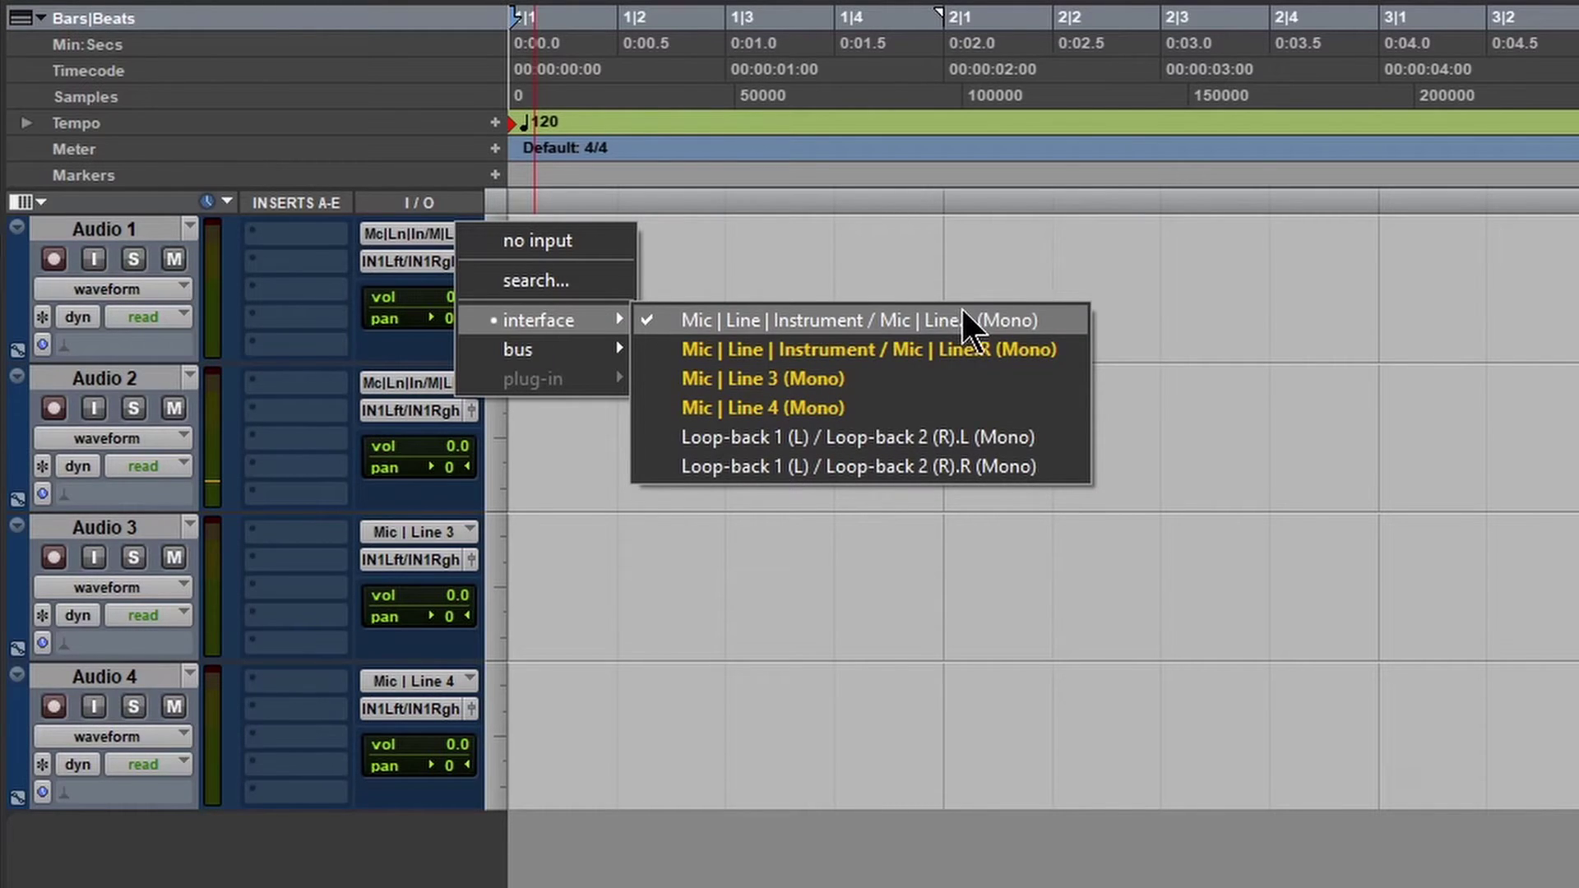
{"action": "left_click", "coordinate": [1004, 348]}
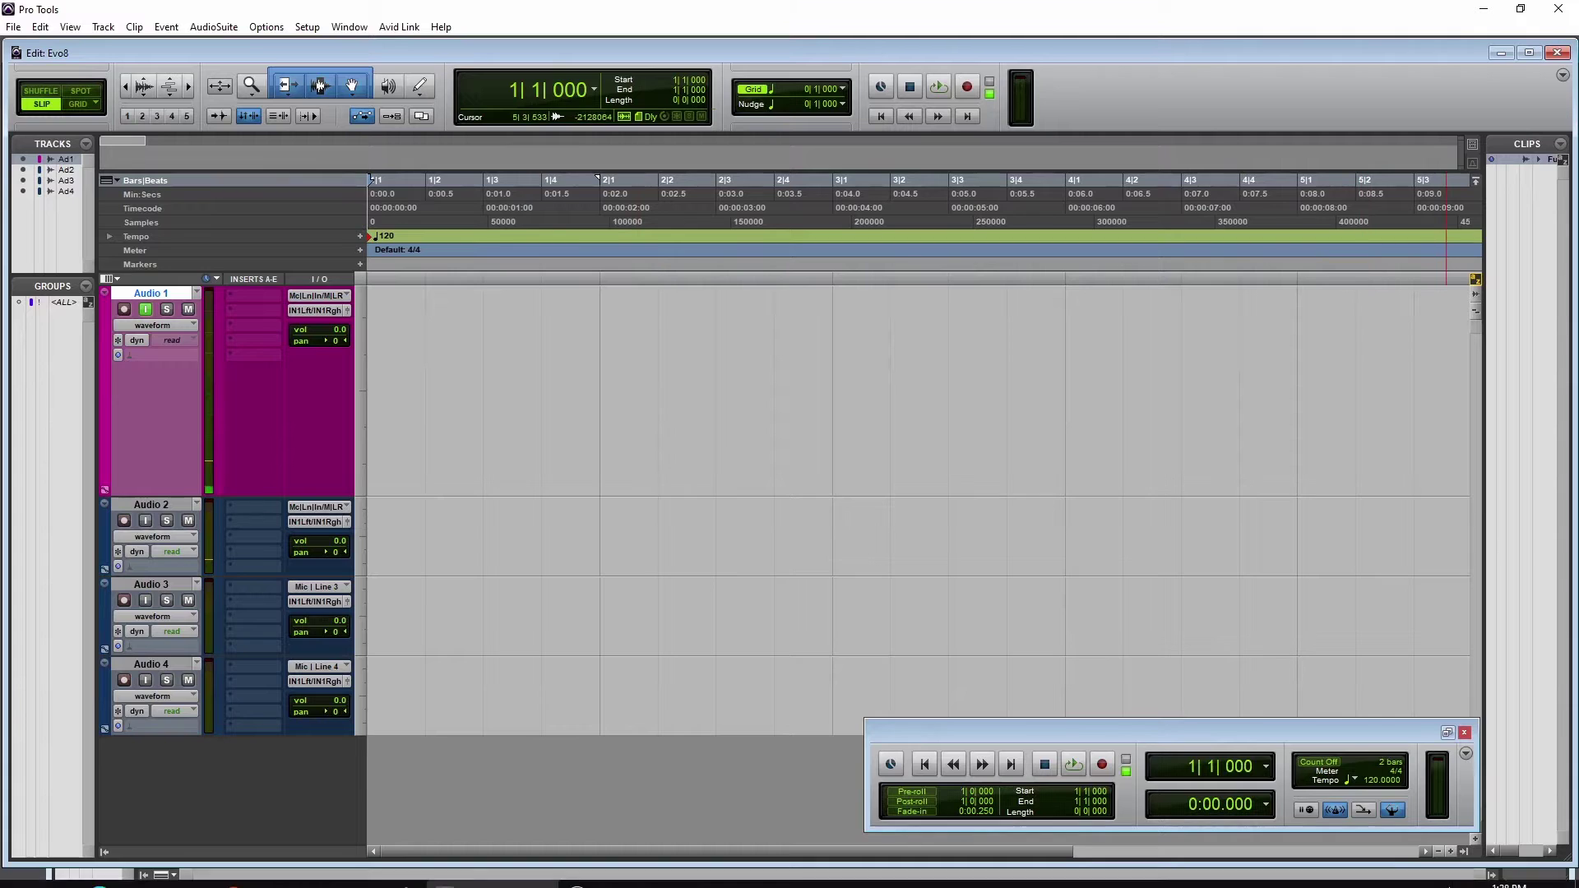
- Open the EVO mixer from the system tray and turn off Audio 1's input monitoring
{"action": "left_click", "coordinate": [1433, 872]}
{"action": "right_click", "coordinate": [1406, 845]}
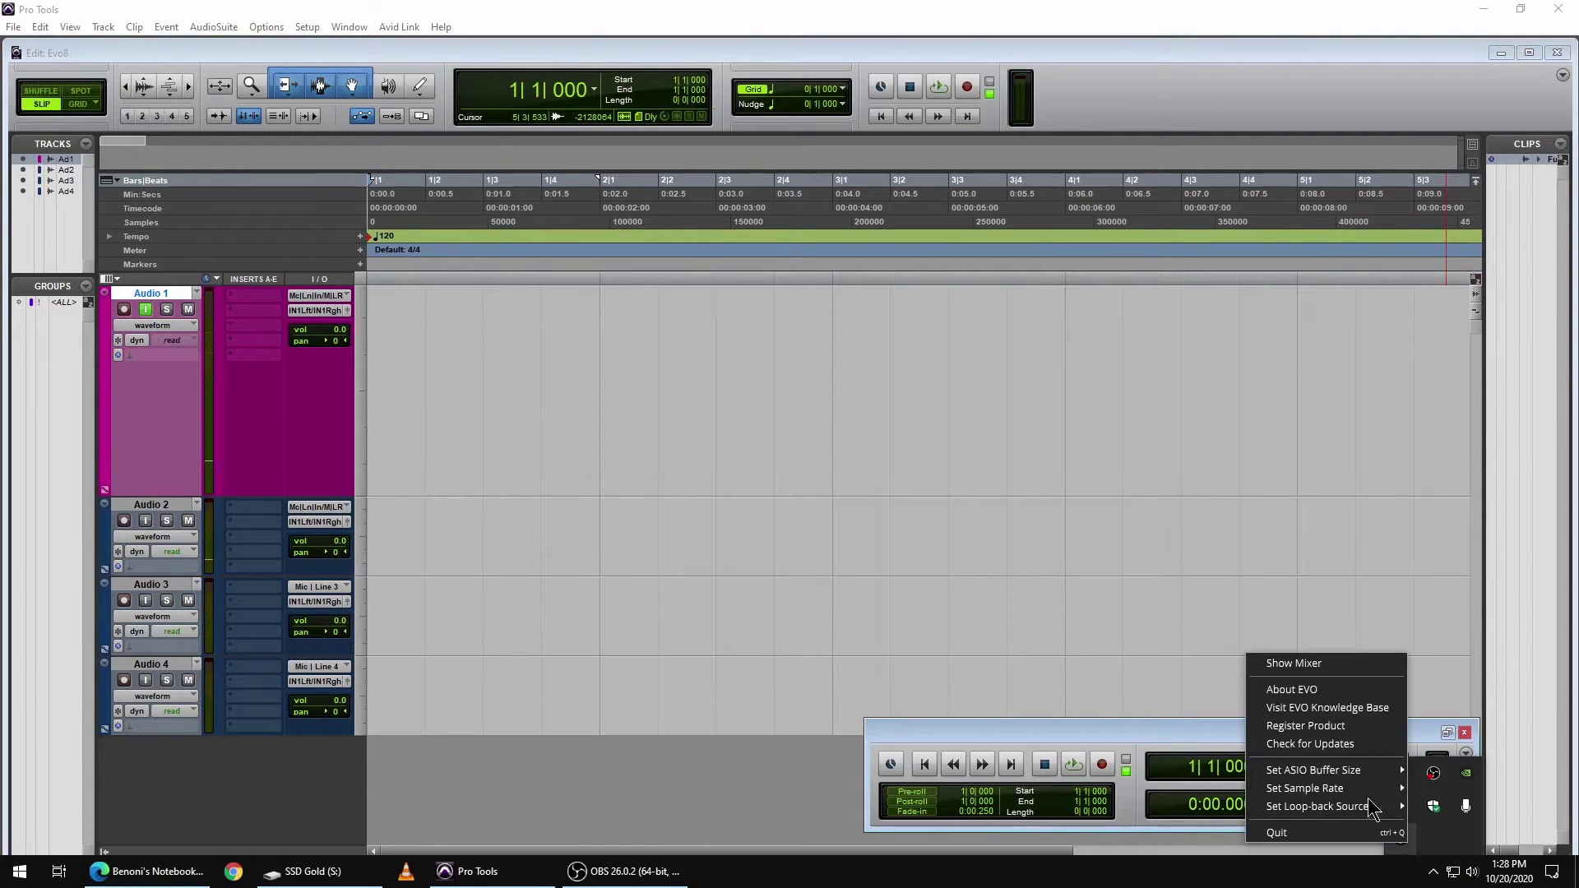
{"action": "left_click", "coordinate": [1321, 665]}
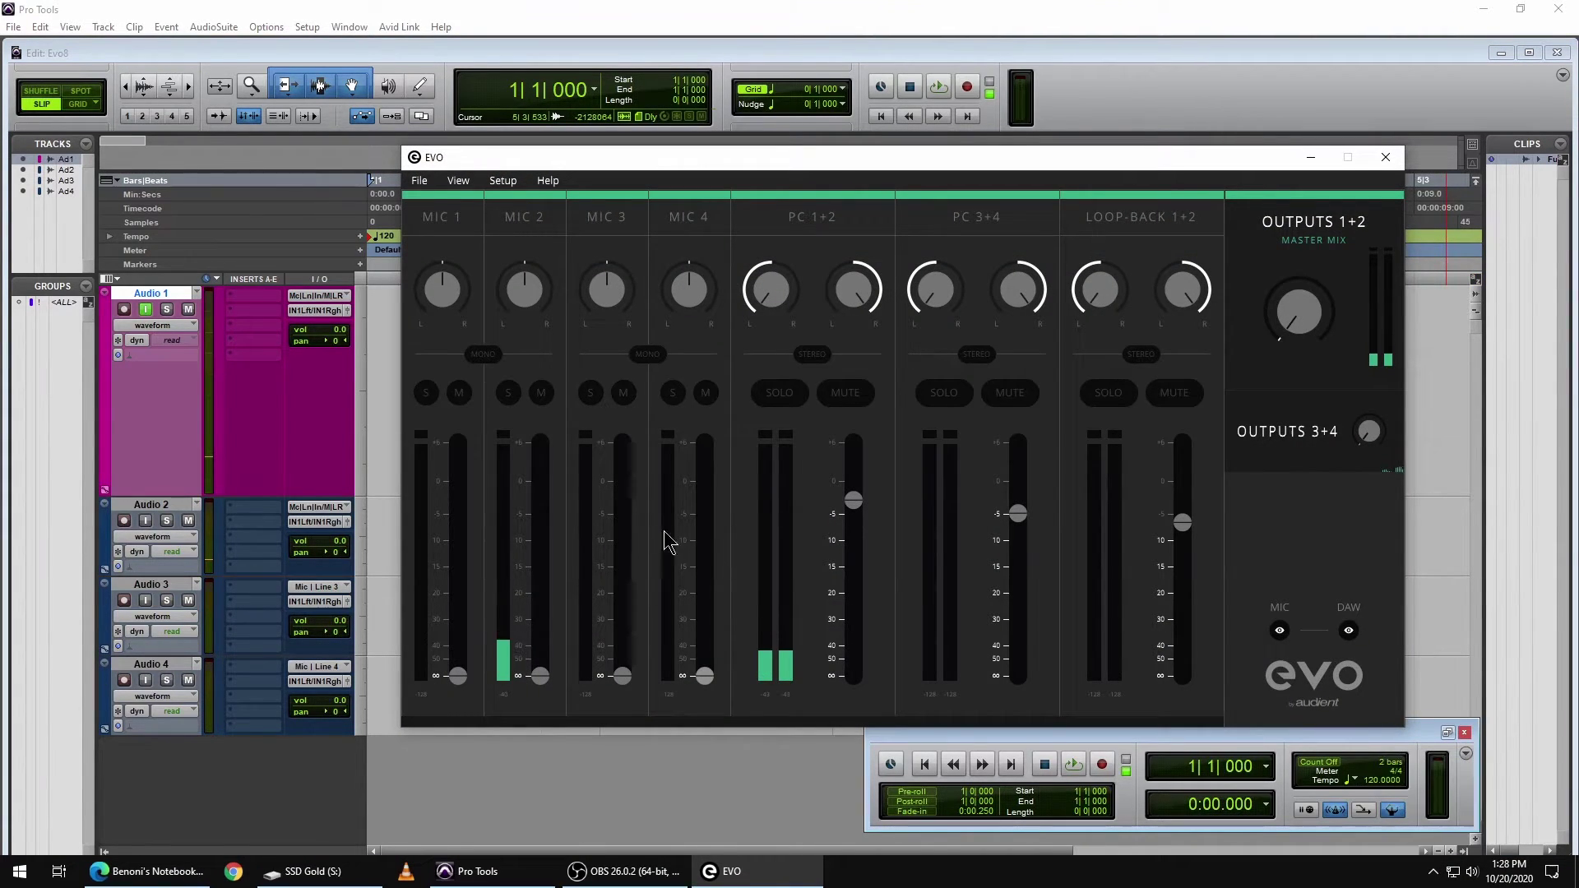
{"action": "left_click", "coordinate": [145, 310]}
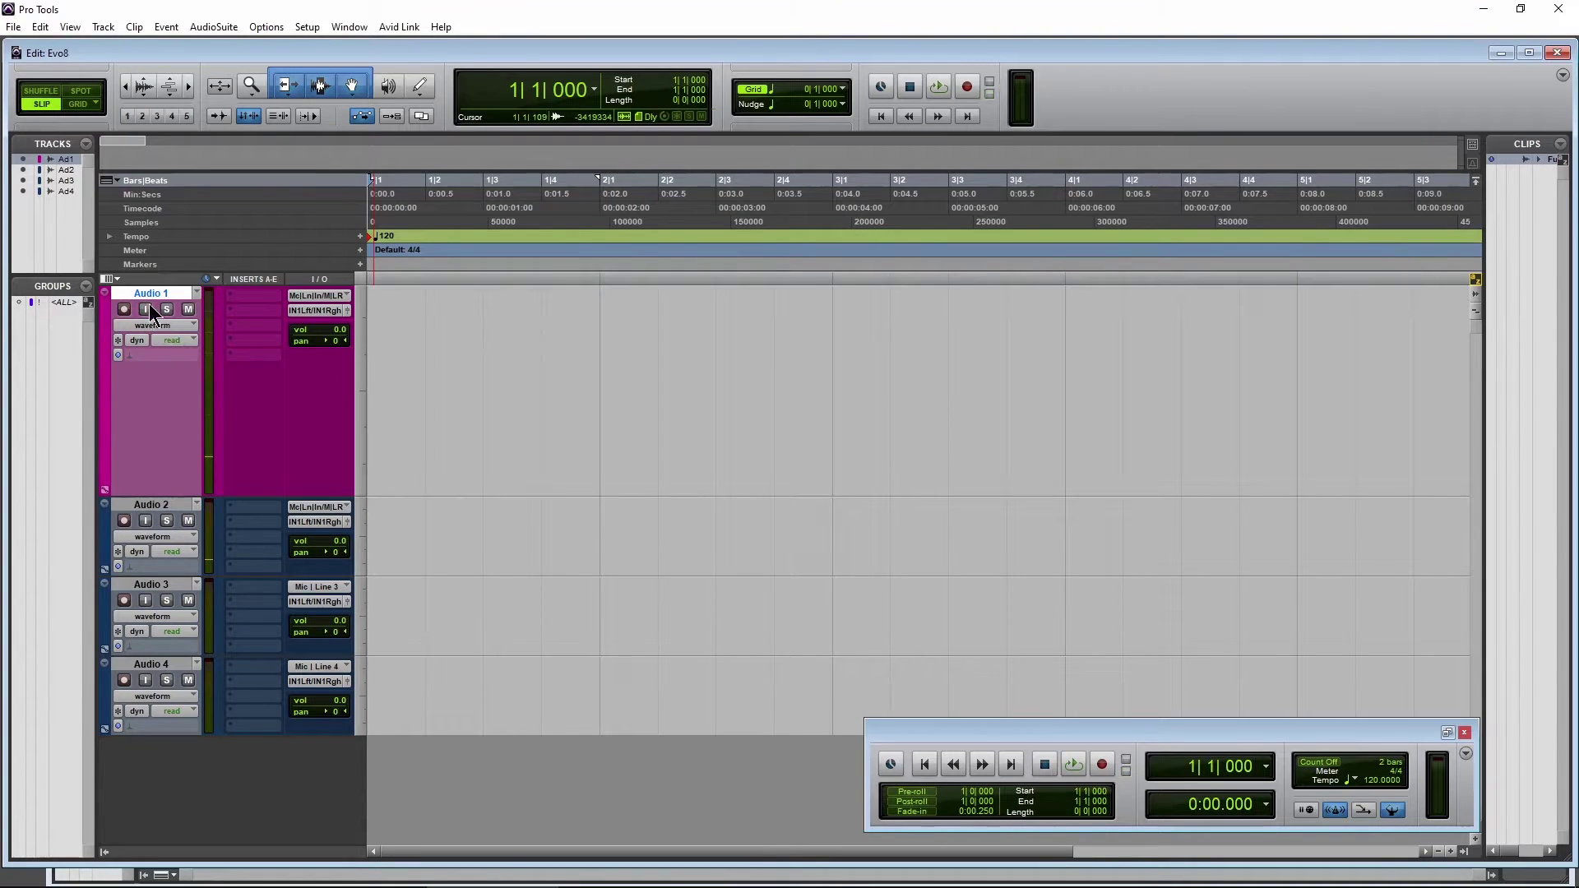
{"action": "left_click", "coordinate": [713, 874]}
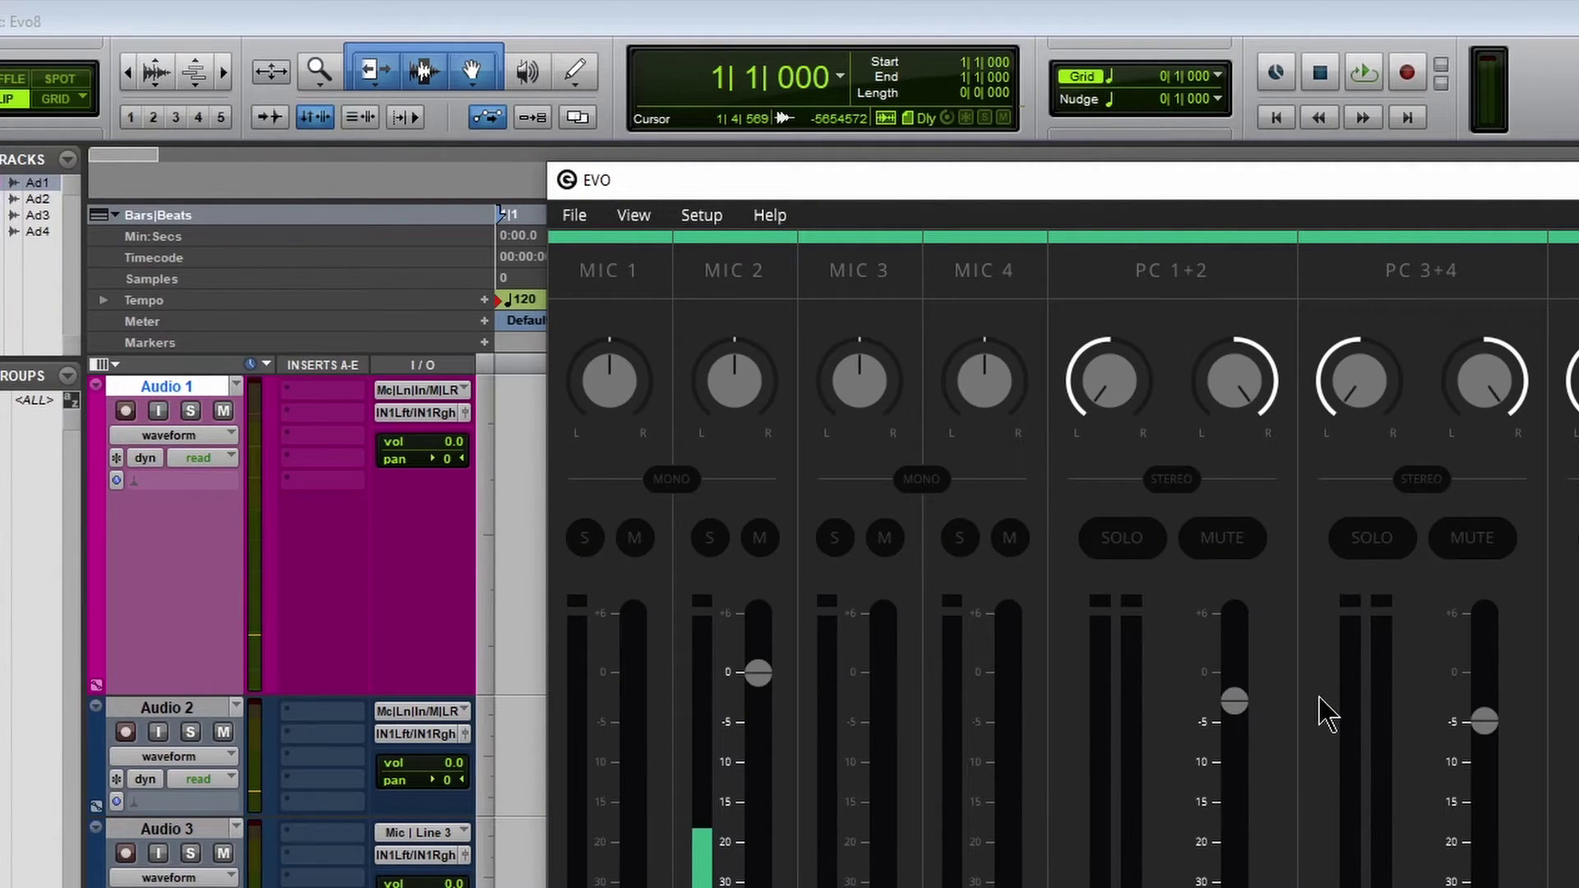
- Record-arm Audio 1 and record a vocal take onto it
{"action": "left_click", "coordinate": [221, 411]}
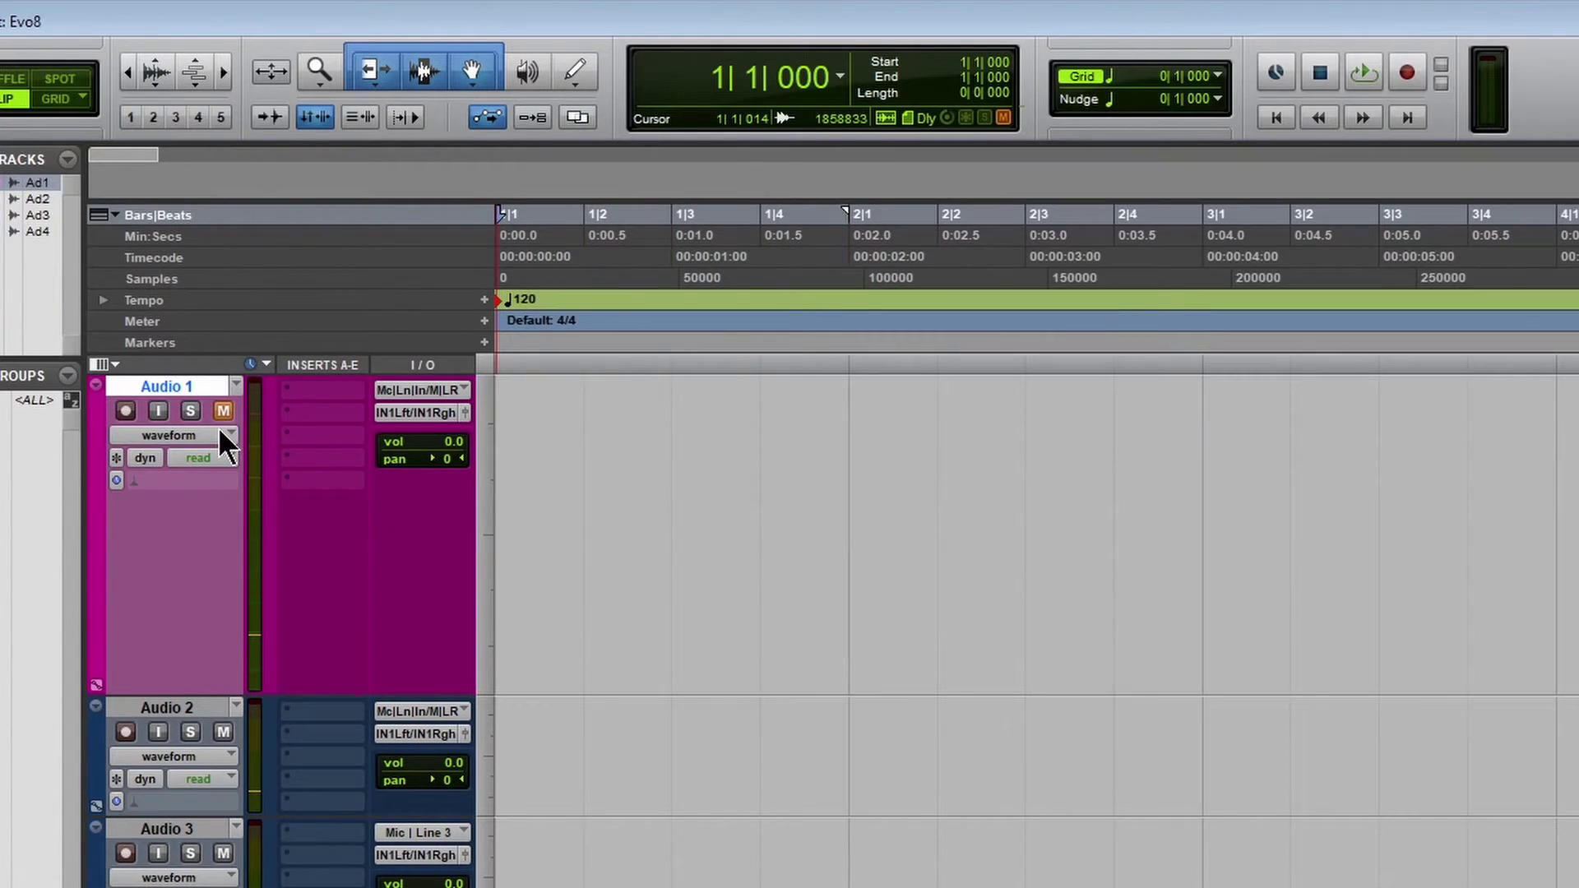
{"action": "left_click", "coordinate": [123, 411]}
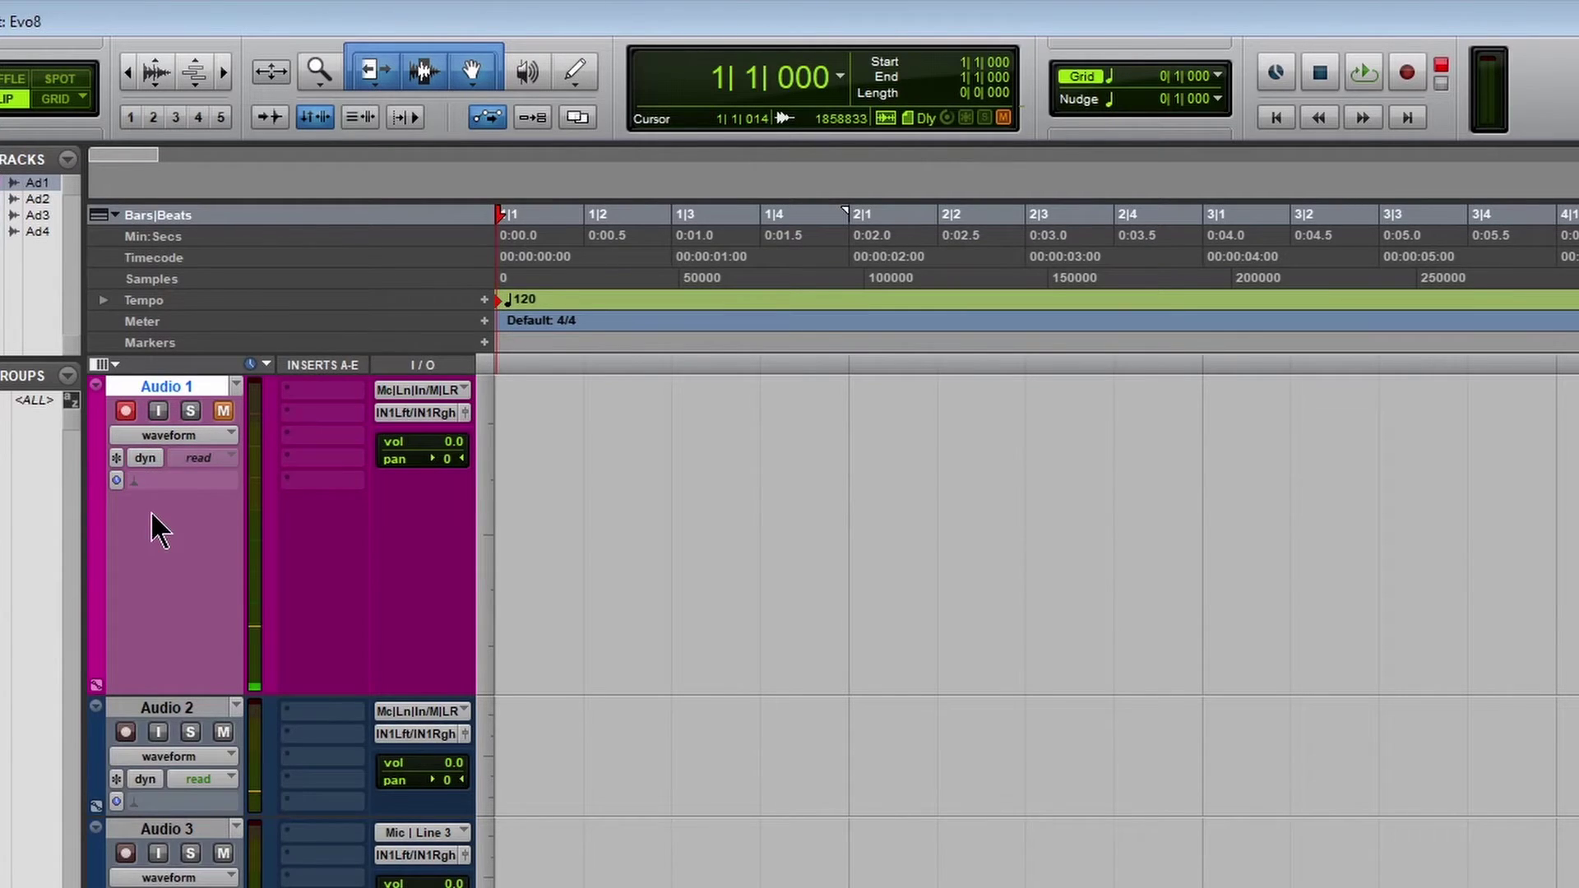
{"action": "left_click", "coordinate": [1403, 69]}
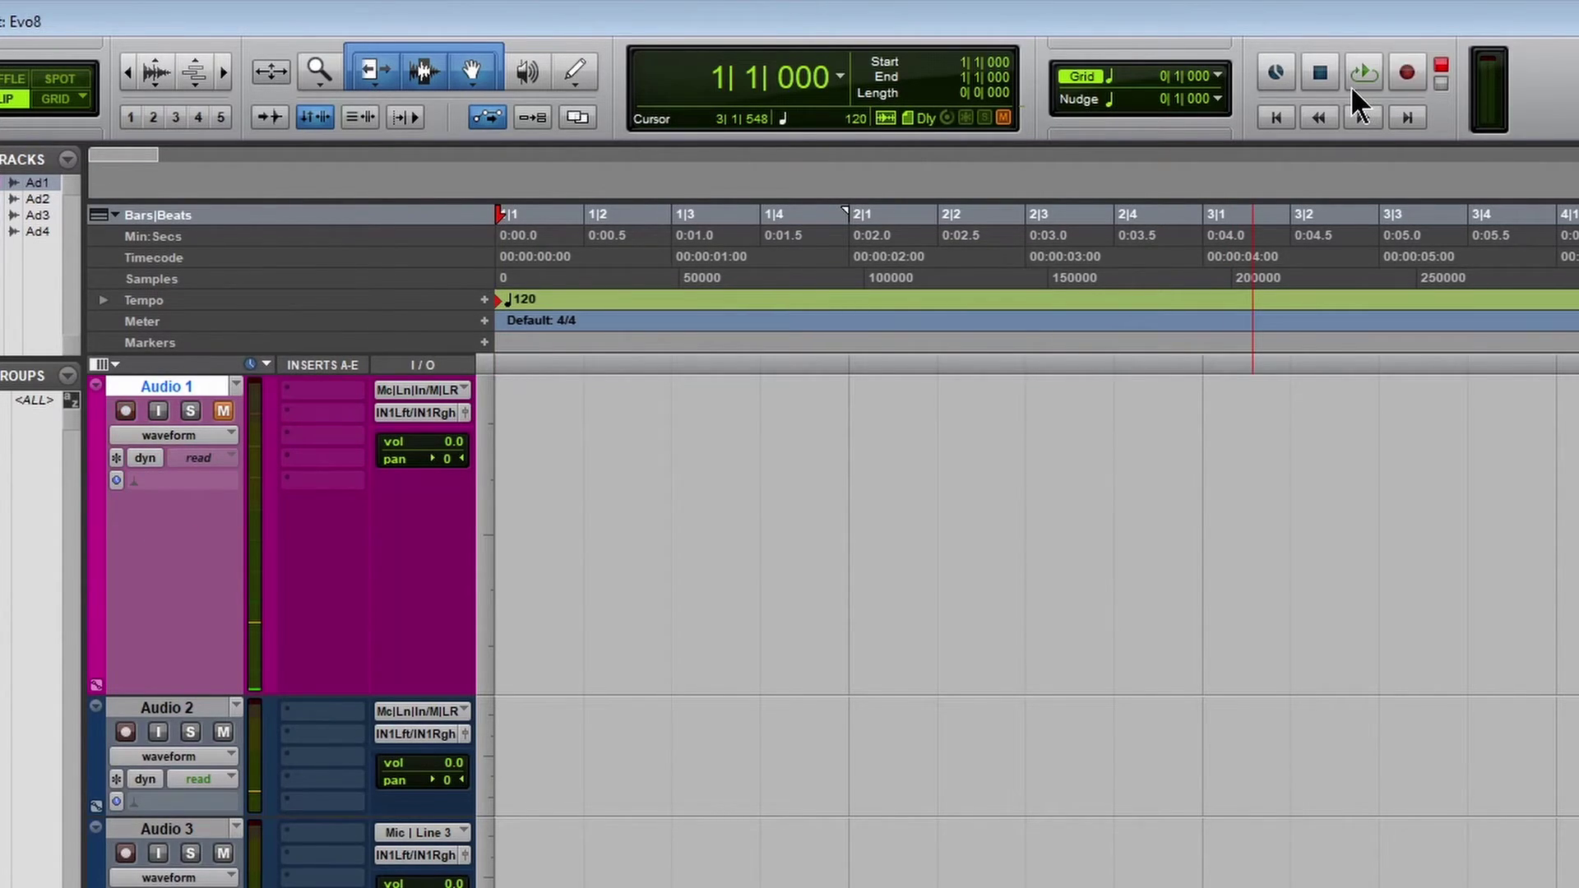
{"action": "left_click", "coordinate": [1357, 76]}
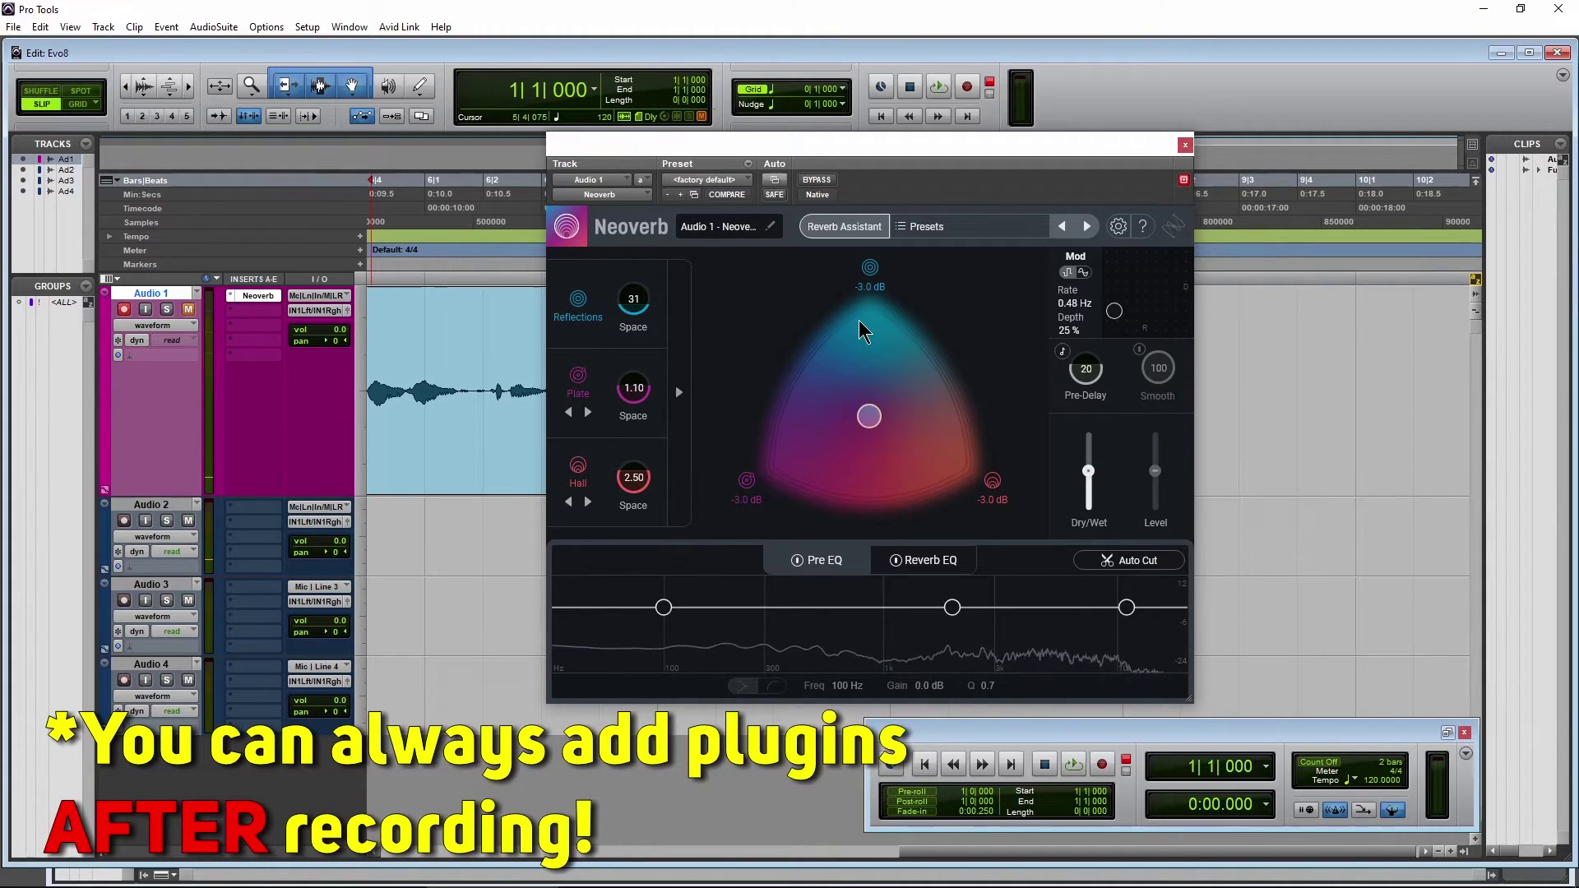
- Pull the EVO mixer's MIC 2 direct-monitor fader down to −∞, then return to Pro Tools
{"action": "left_click", "coordinate": [740, 884]}
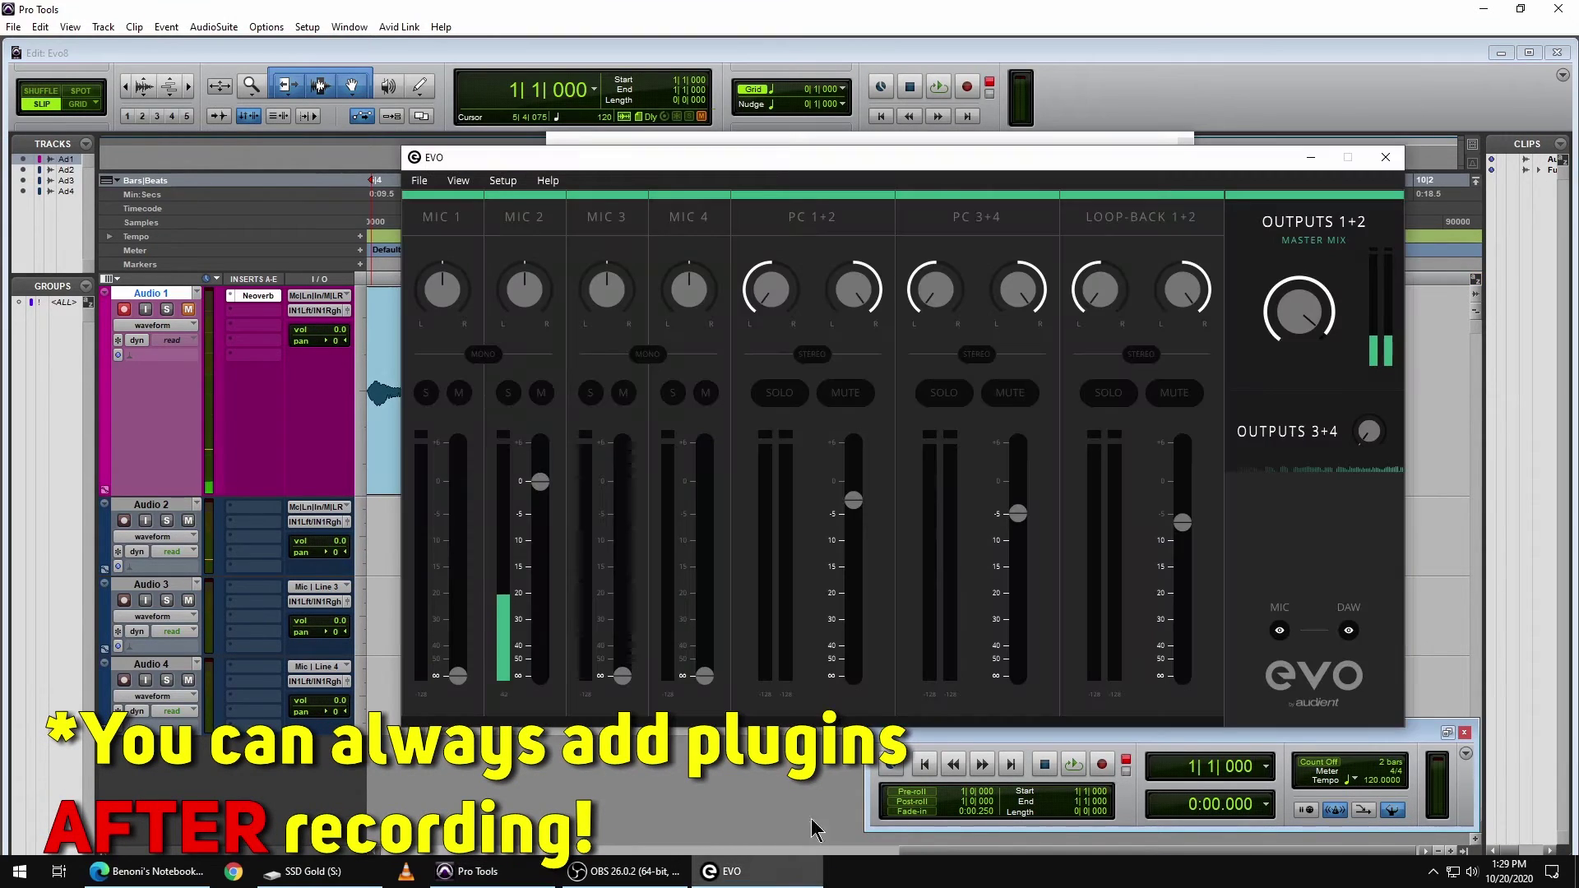
{"action": "left_click_drag", "start_coordinate": [540, 482], "coordinate": [549, 697]}
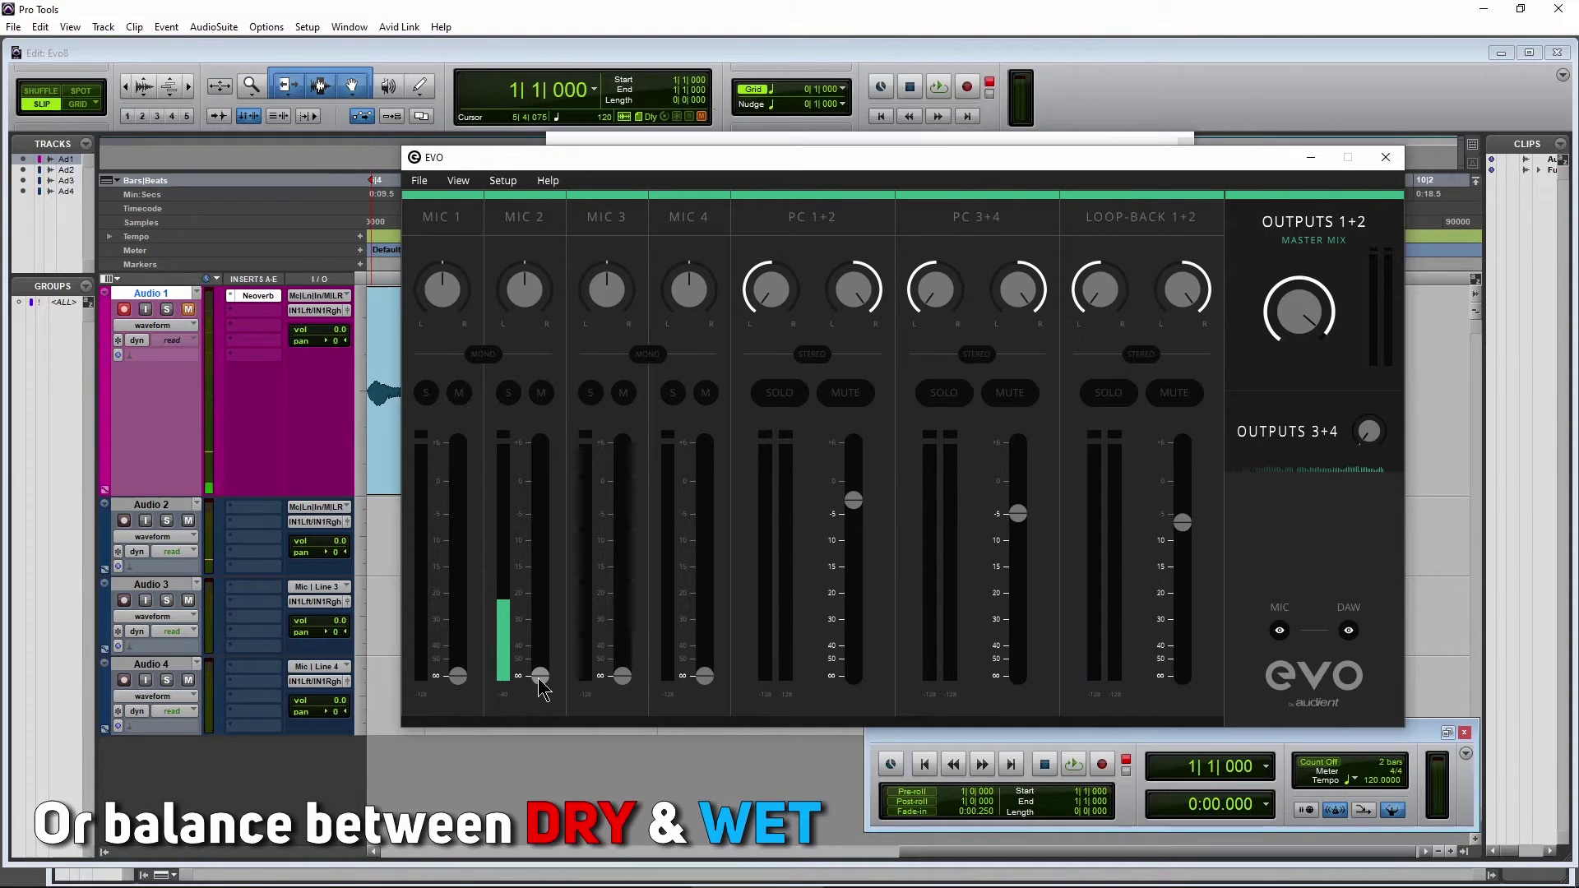
{"action": "left_click", "coordinate": [374, 345]}
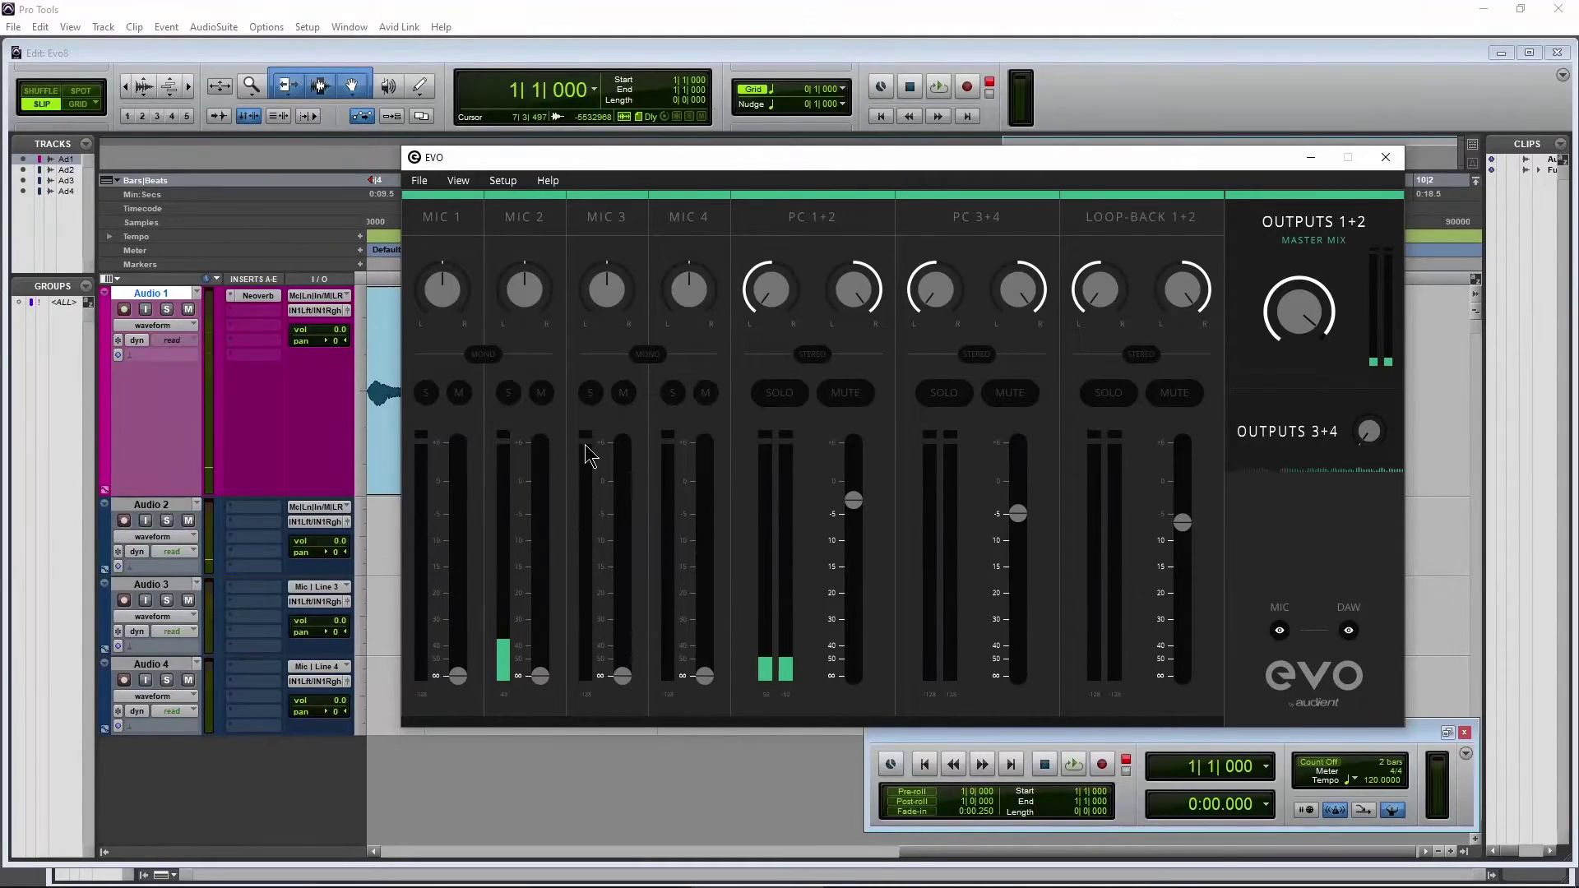
- Show the EVO mic pre controls, switch off MIC 2's 48V phantom power and raise its gain
{"action": "left_click", "coordinate": [460, 182]}
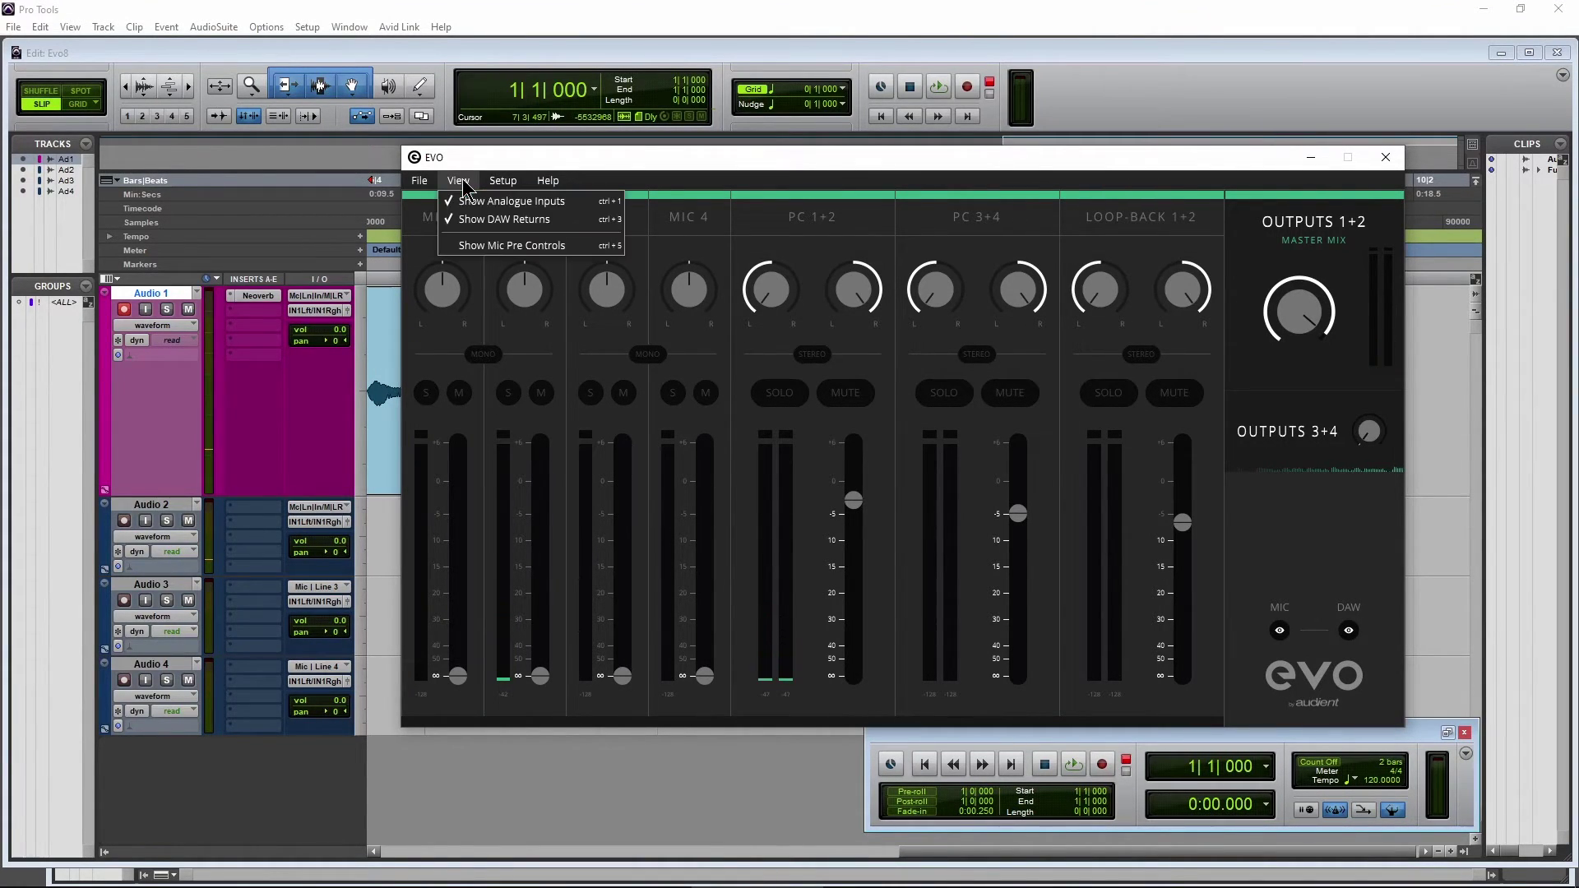
{"action": "left_click", "coordinate": [496, 245]}
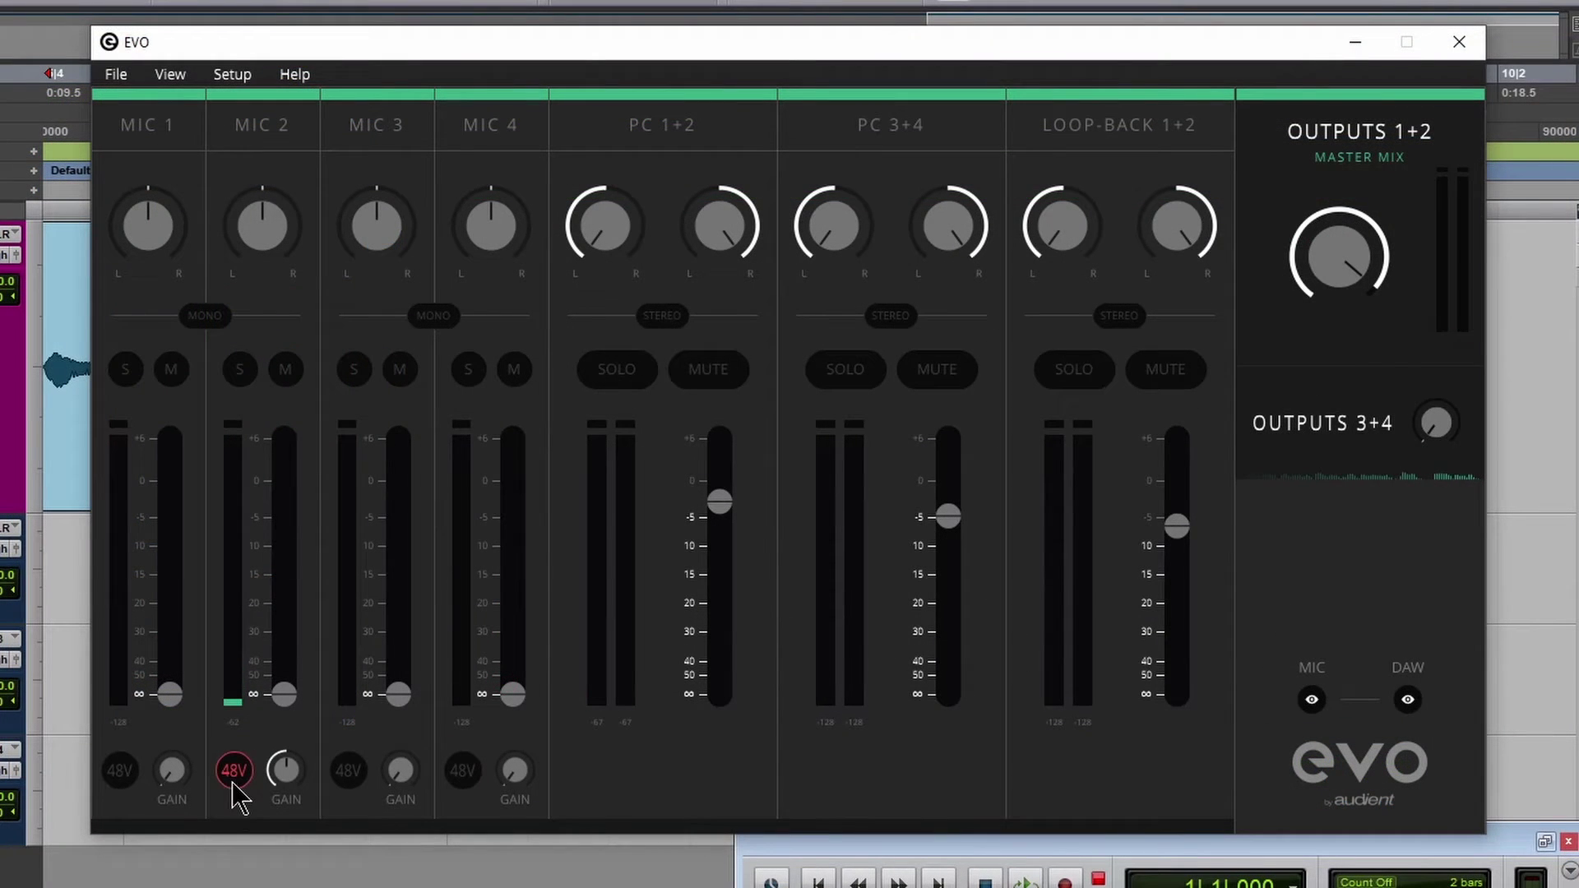
{"action": "left_click", "coordinate": [235, 774]}
{"action": "left_click_drag", "start_coordinate": [282, 773], "coordinate": [264, 768]}
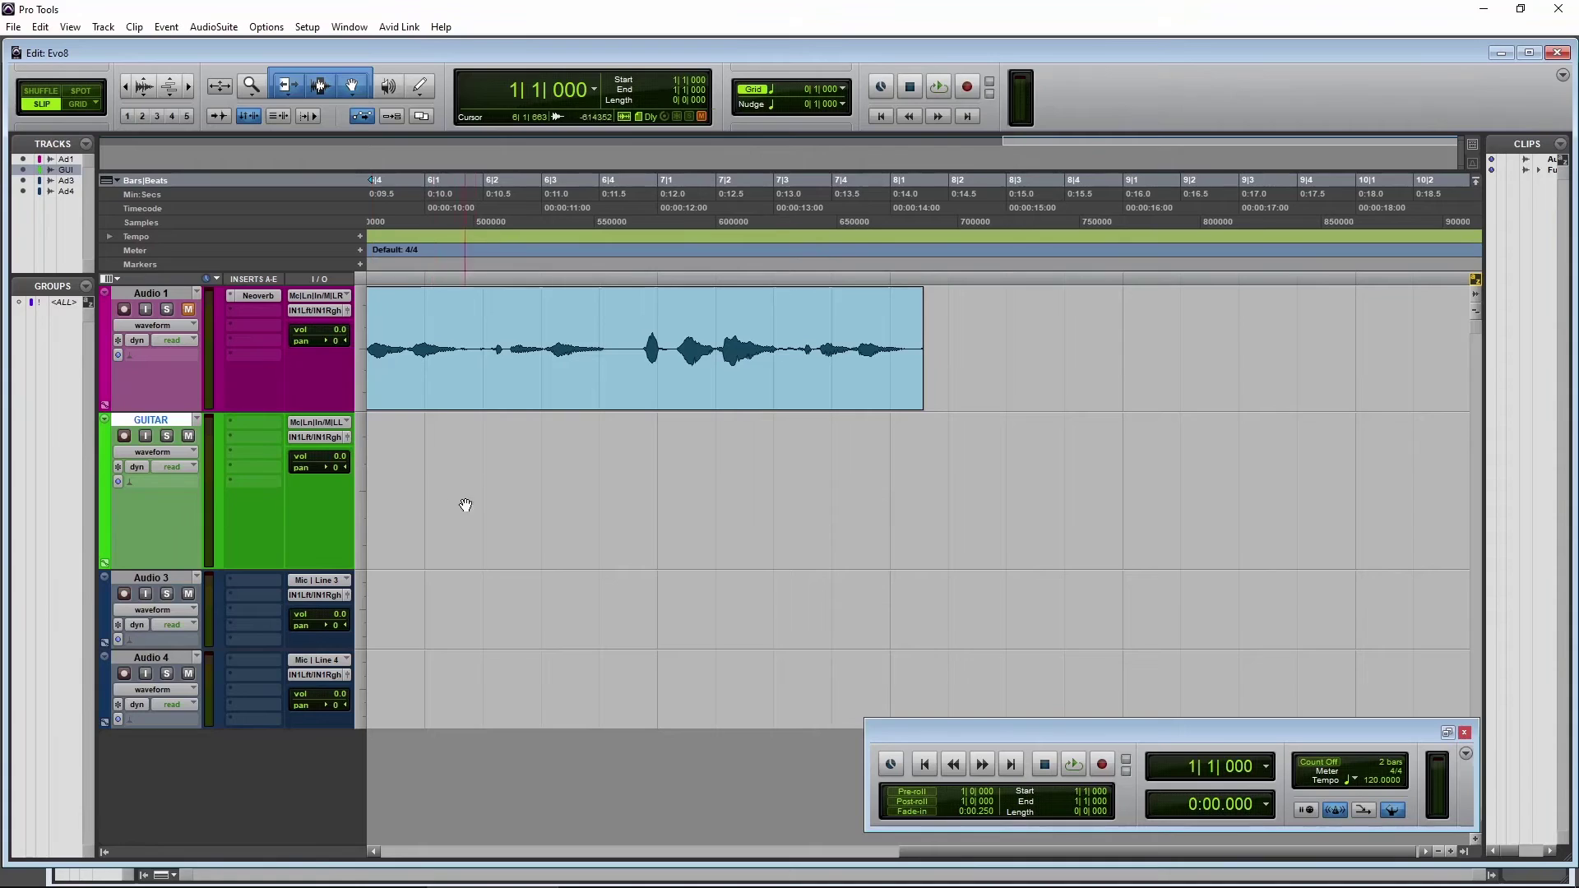
- Route Mic|Line|Instrument L to the GUITAR track and turn on its input monitoring
{"action": "left_click", "coordinate": [342, 428]}
{"action": "mouse_move", "coordinate": [386, 468]}
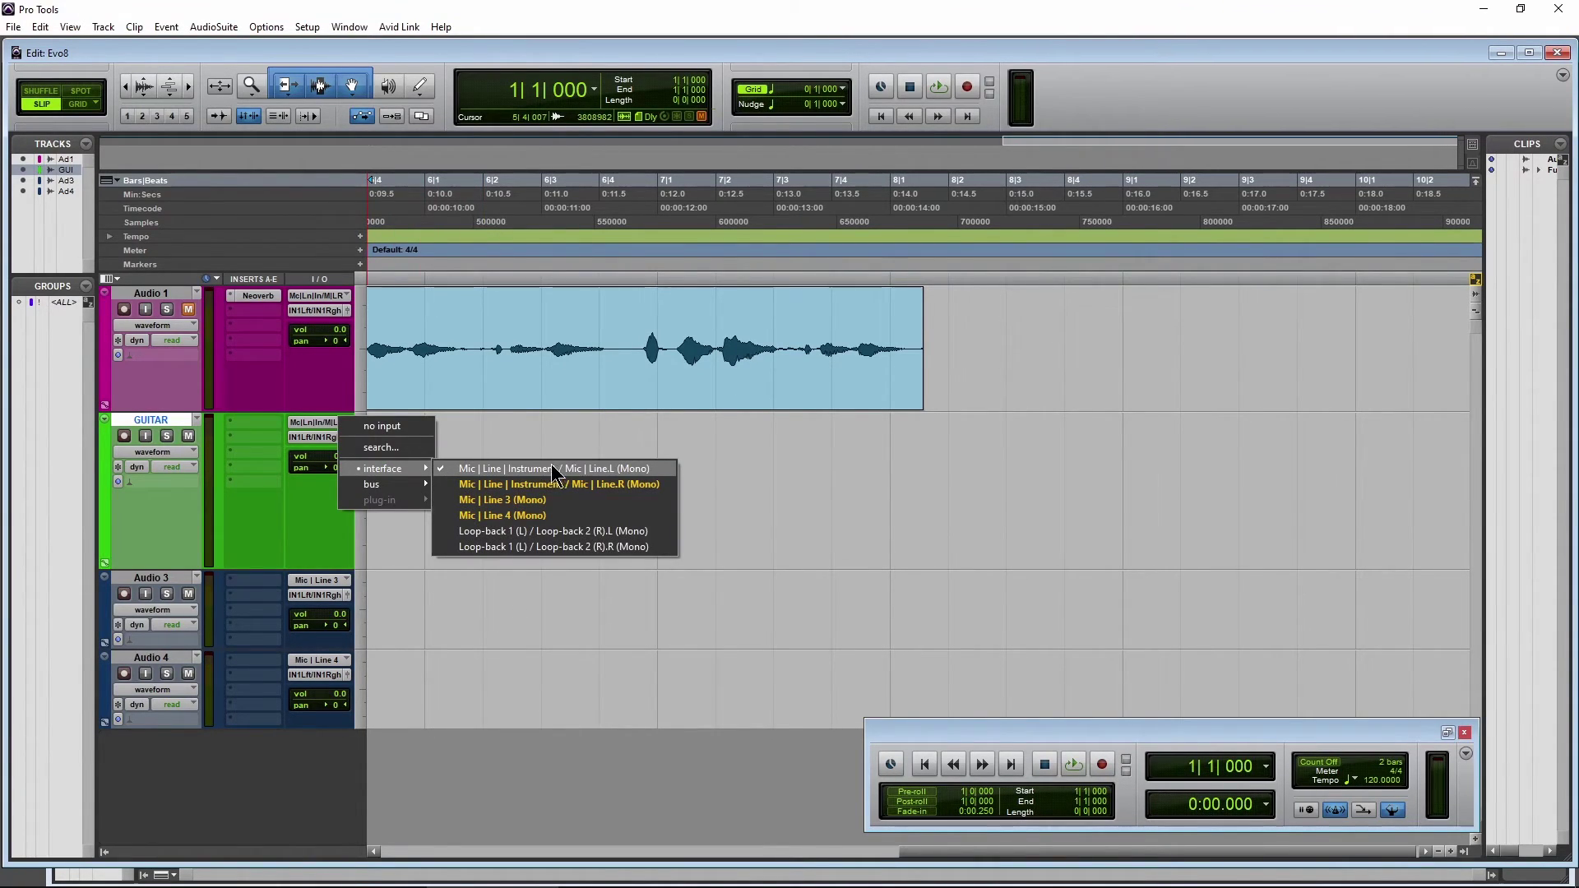
{"action": "left_click", "coordinate": [588, 468]}
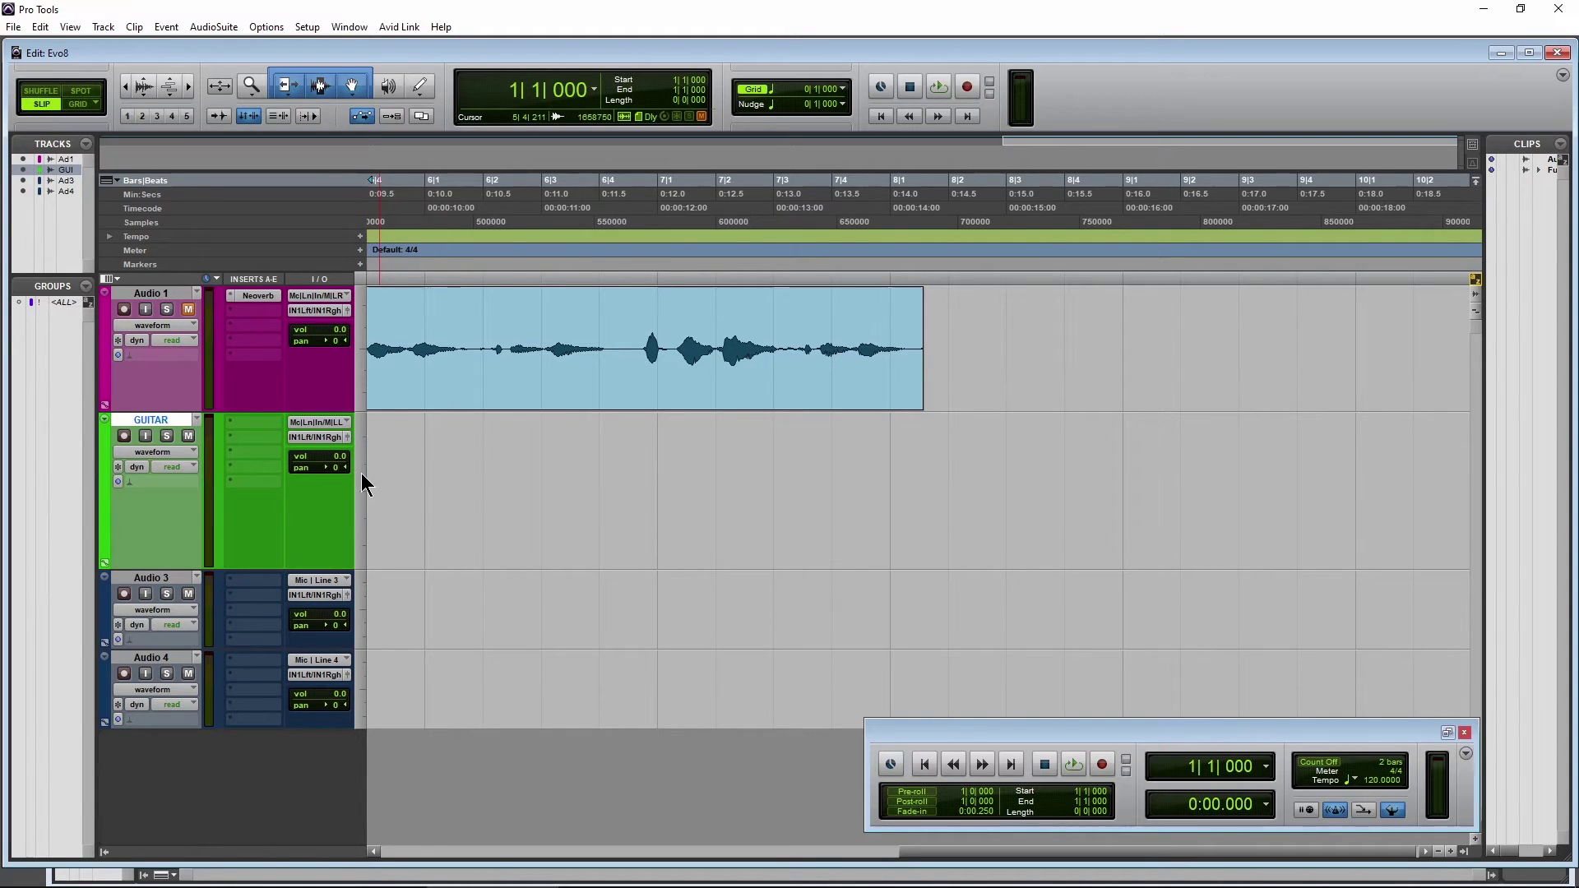
{"action": "left_click", "coordinate": [148, 436]}
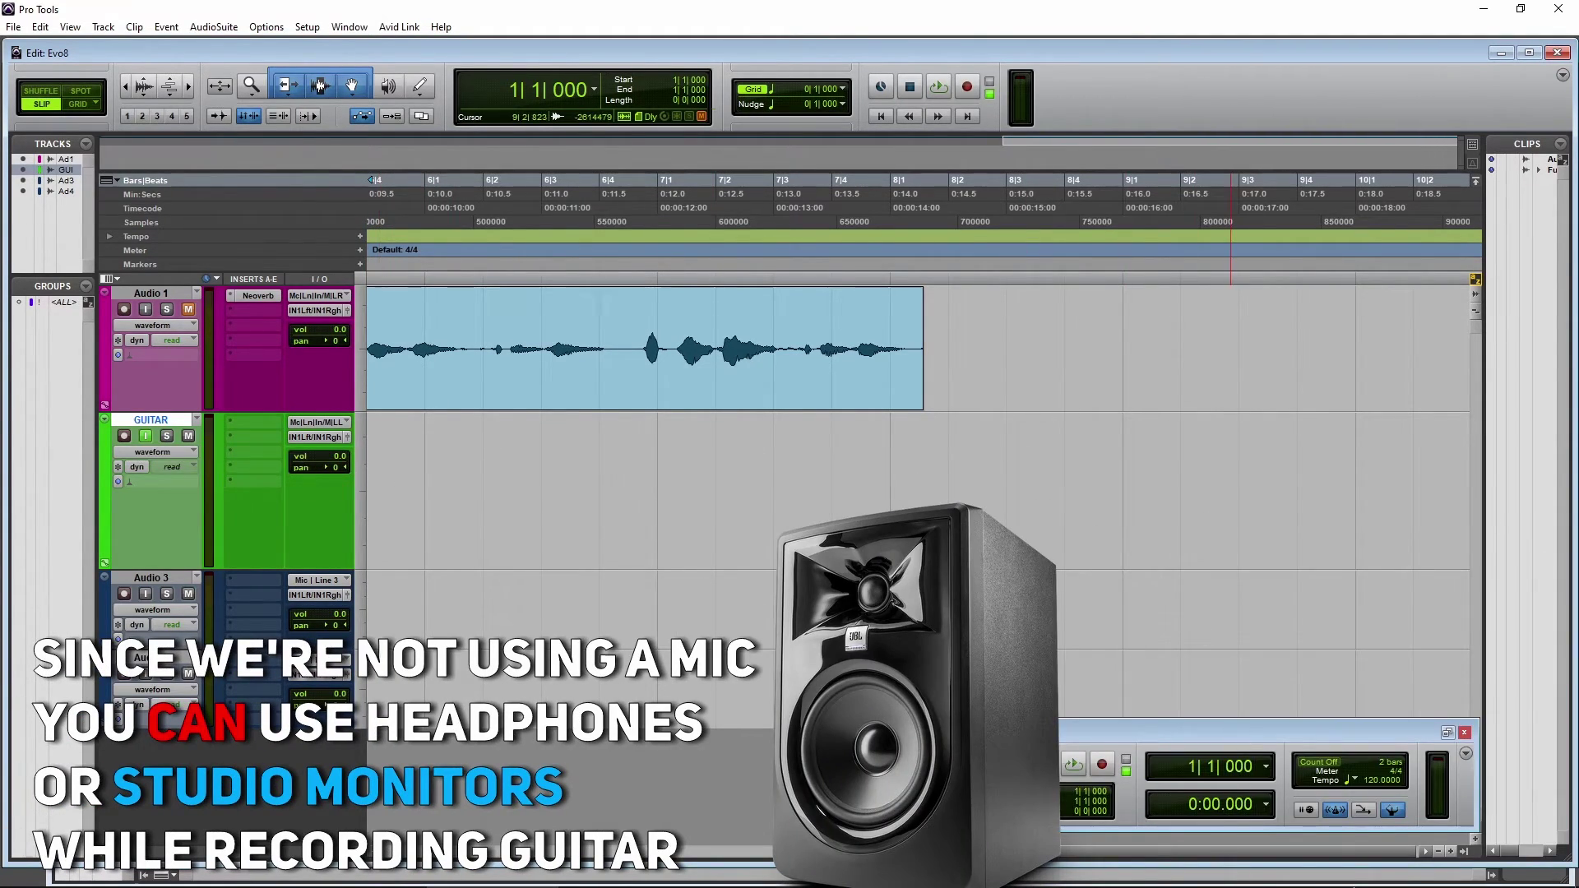
- Open the EVO mixer, pick a smaller ASIO buffer size, and pull MIC 1's monitor fader to −∞
{"action": "left_click", "coordinate": [1433, 872]}
{"action": "right_click", "coordinate": [1401, 839]}
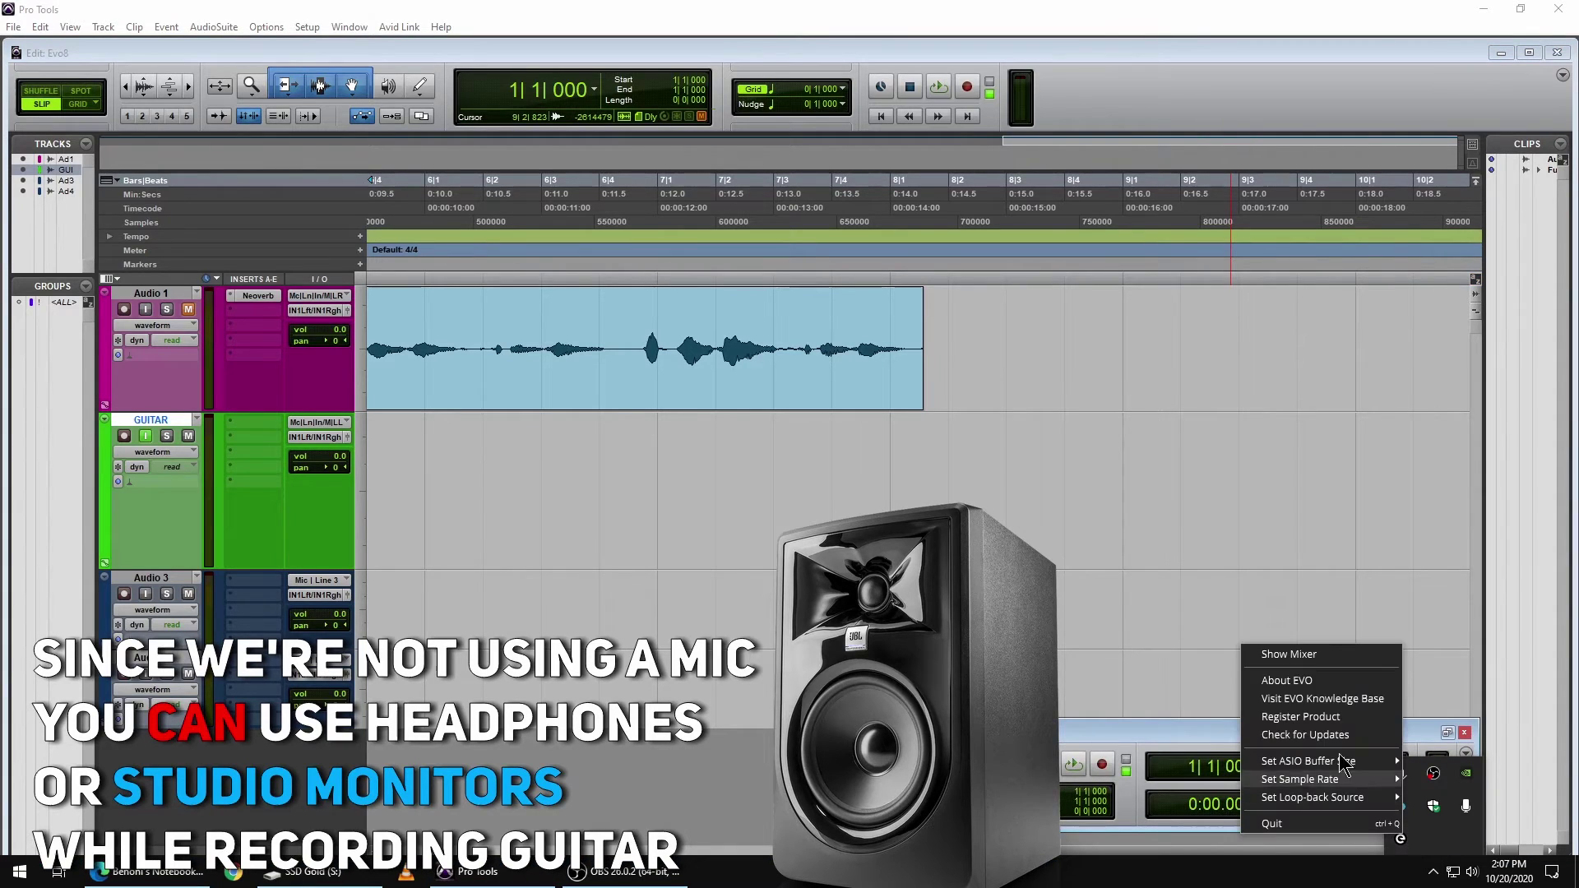
{"action": "left_click", "coordinate": [1307, 655]}
{"action": "left_click", "coordinate": [503, 180]}
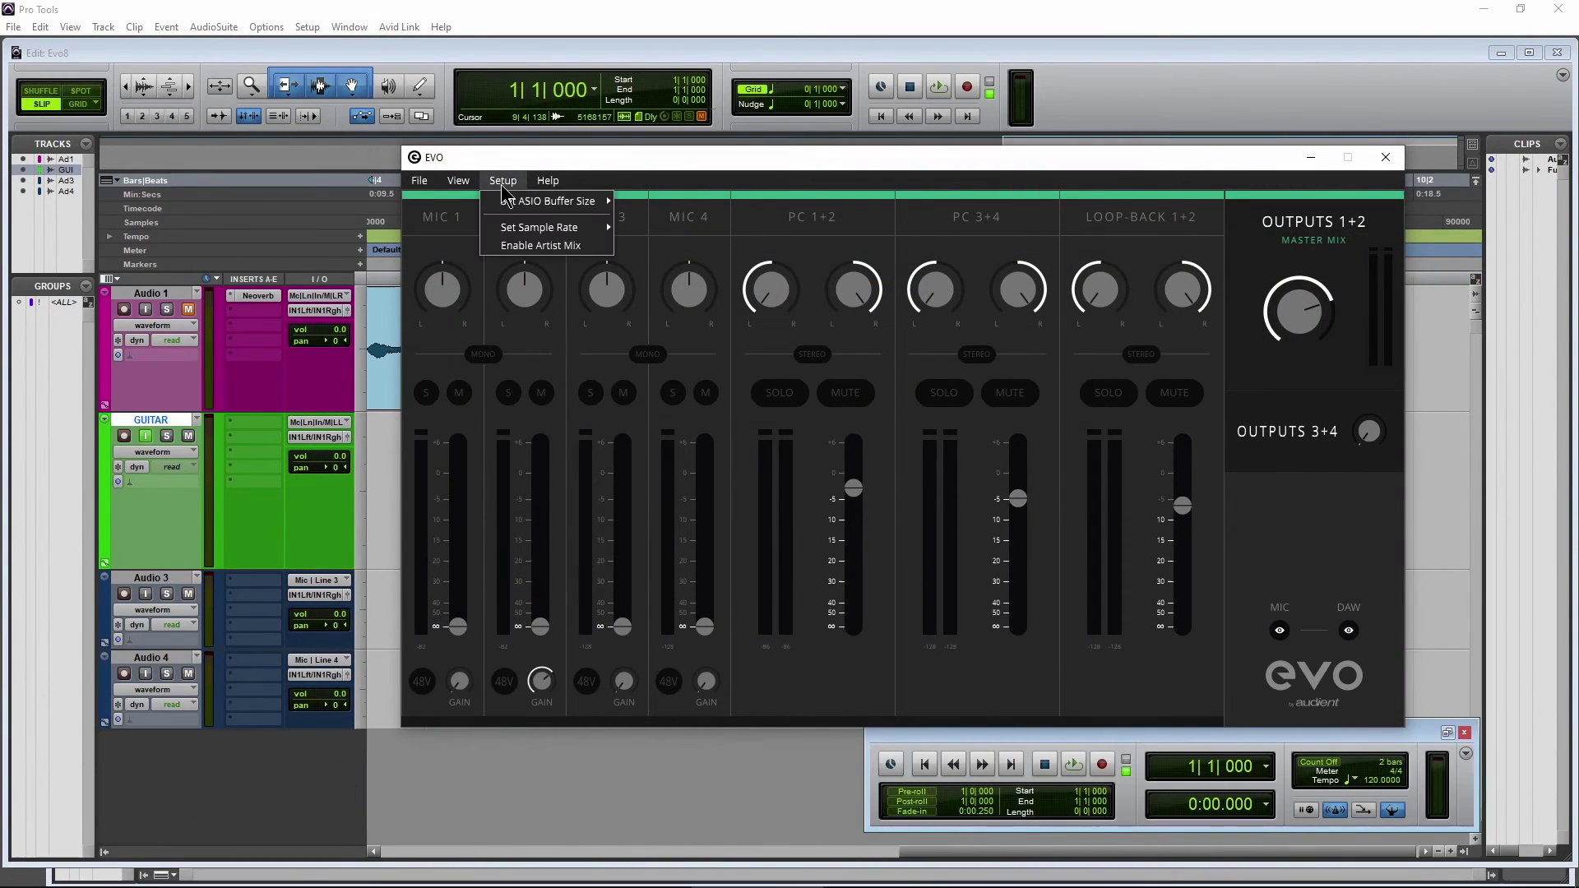
{"action": "mouse_move", "coordinate": [576, 201]}
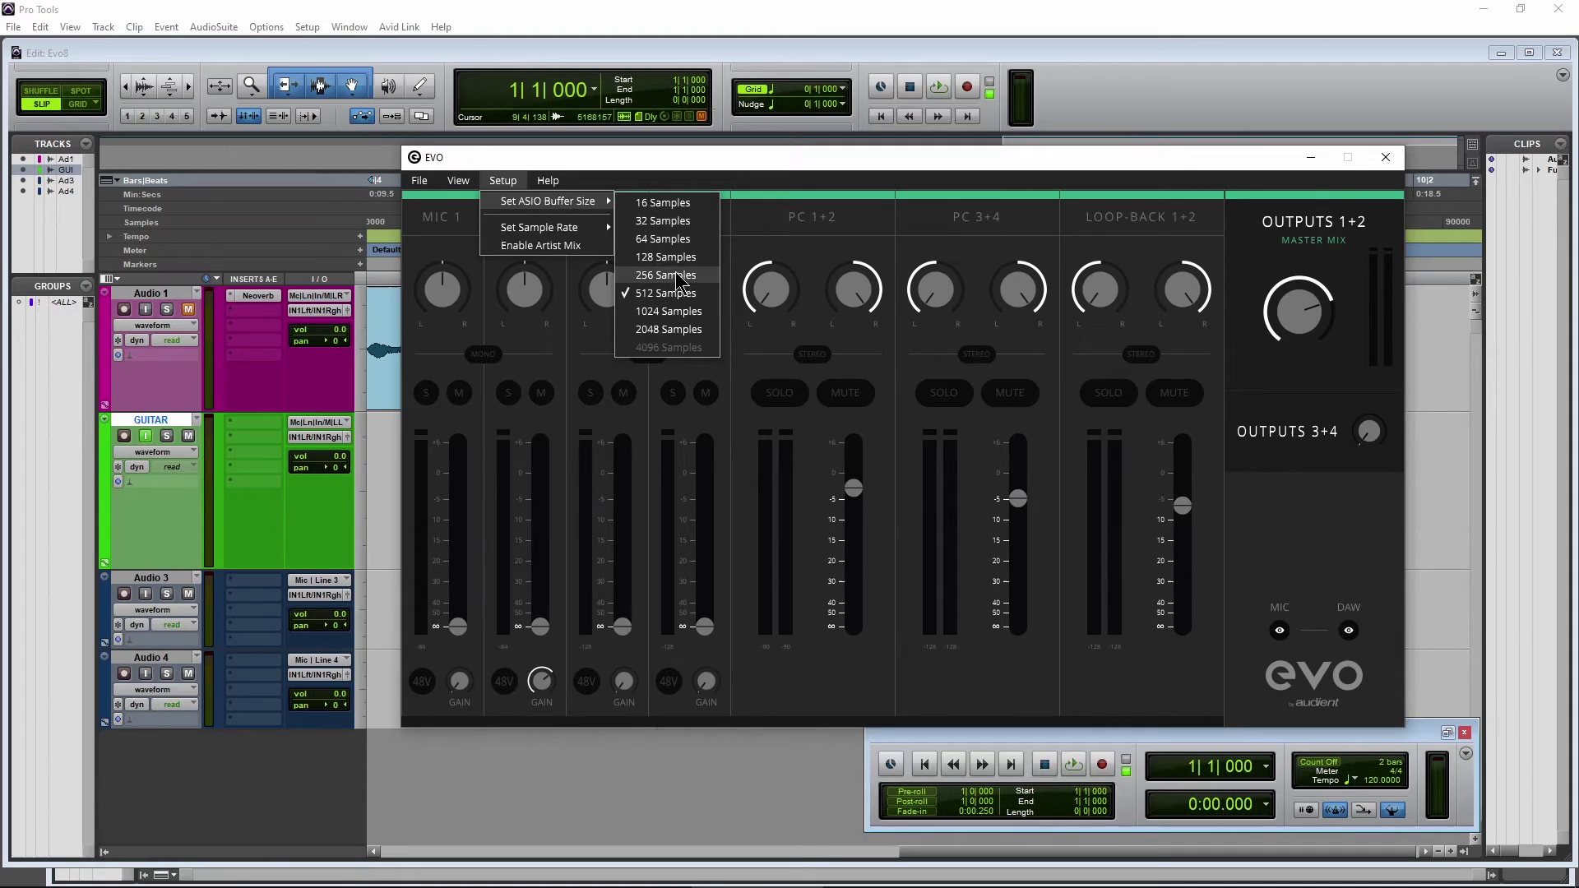
{"action": "left_click", "coordinate": [687, 239]}
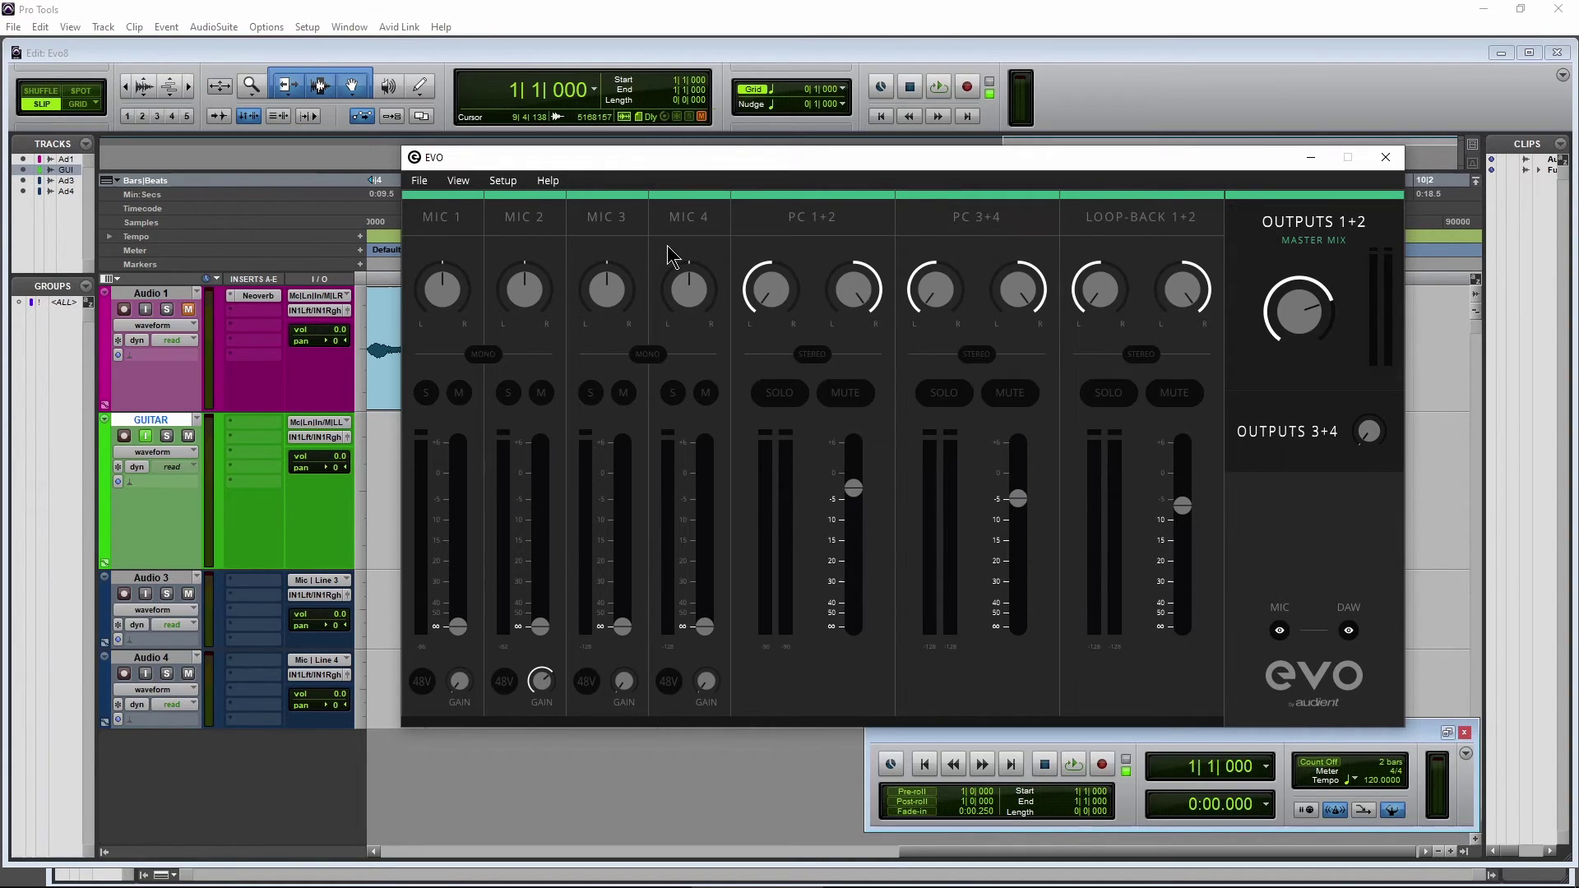
{"action": "left_click_drag", "start_coordinate": [459, 485], "coordinate": [459, 463]}
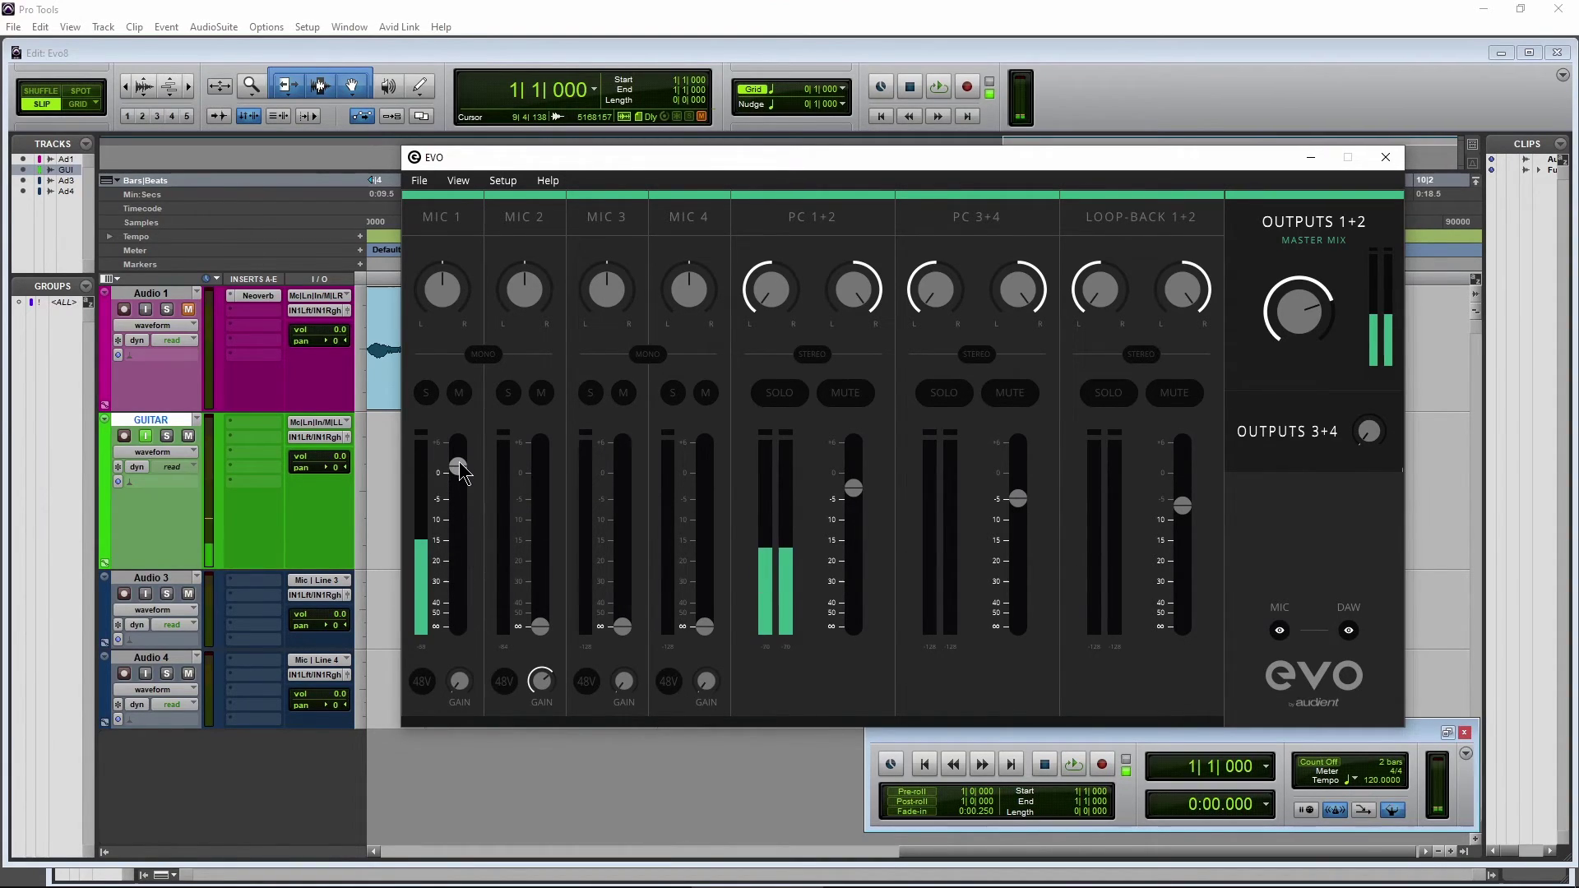
{"action": "left_click_drag", "start_coordinate": [459, 563], "coordinate": [458, 637]}
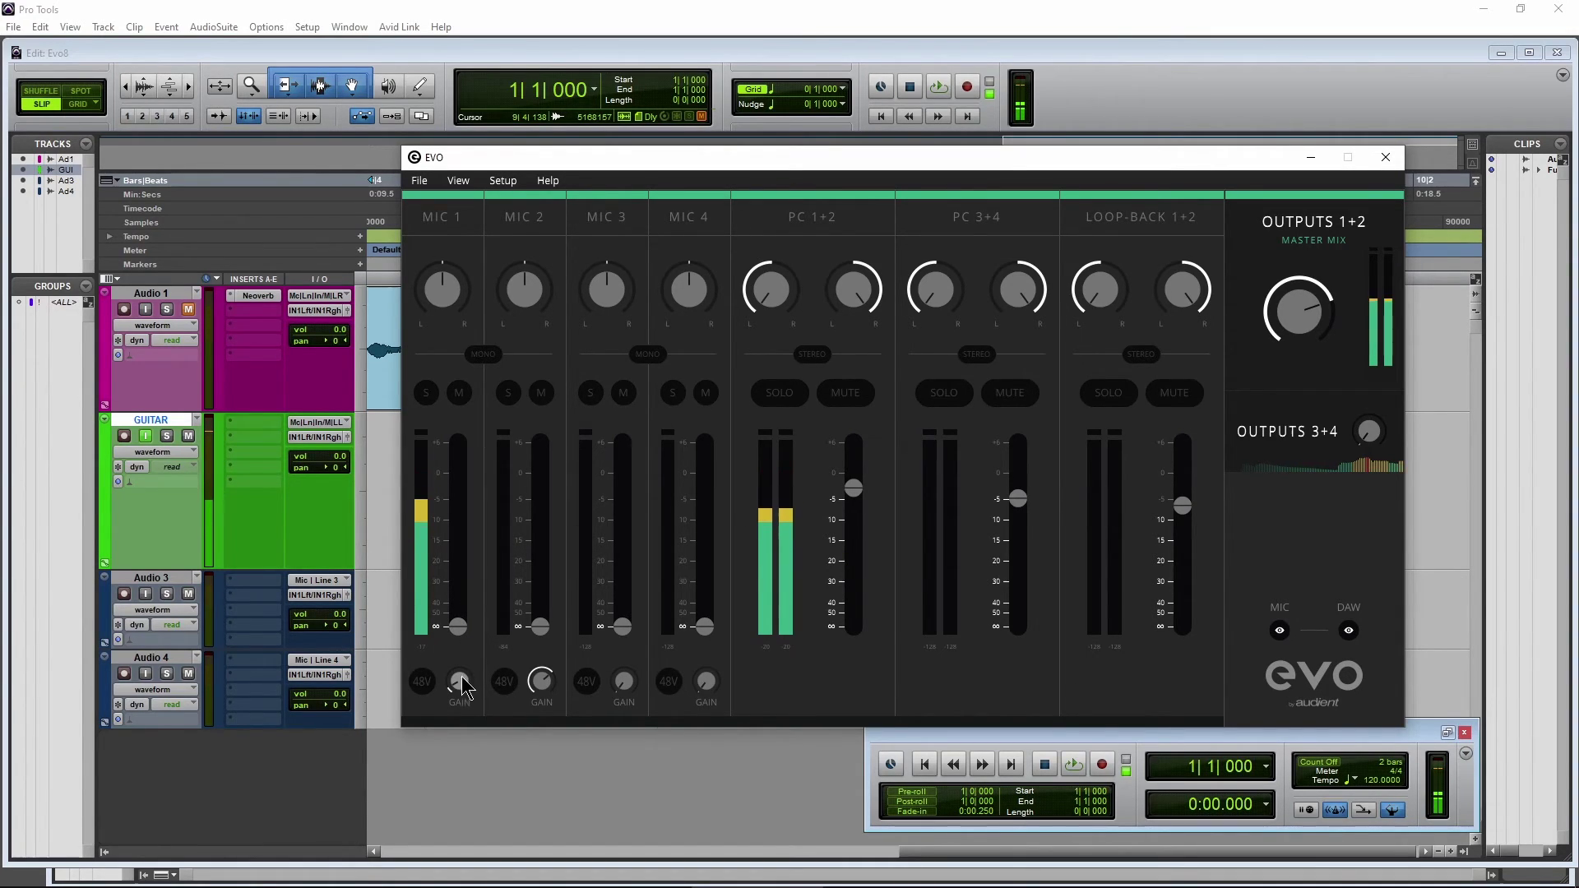
- Insert the Plugin Alliance ENGL Savage 120 (mono) amp on the GUITAR track
{"action": "left_click", "coordinate": [257, 422]}
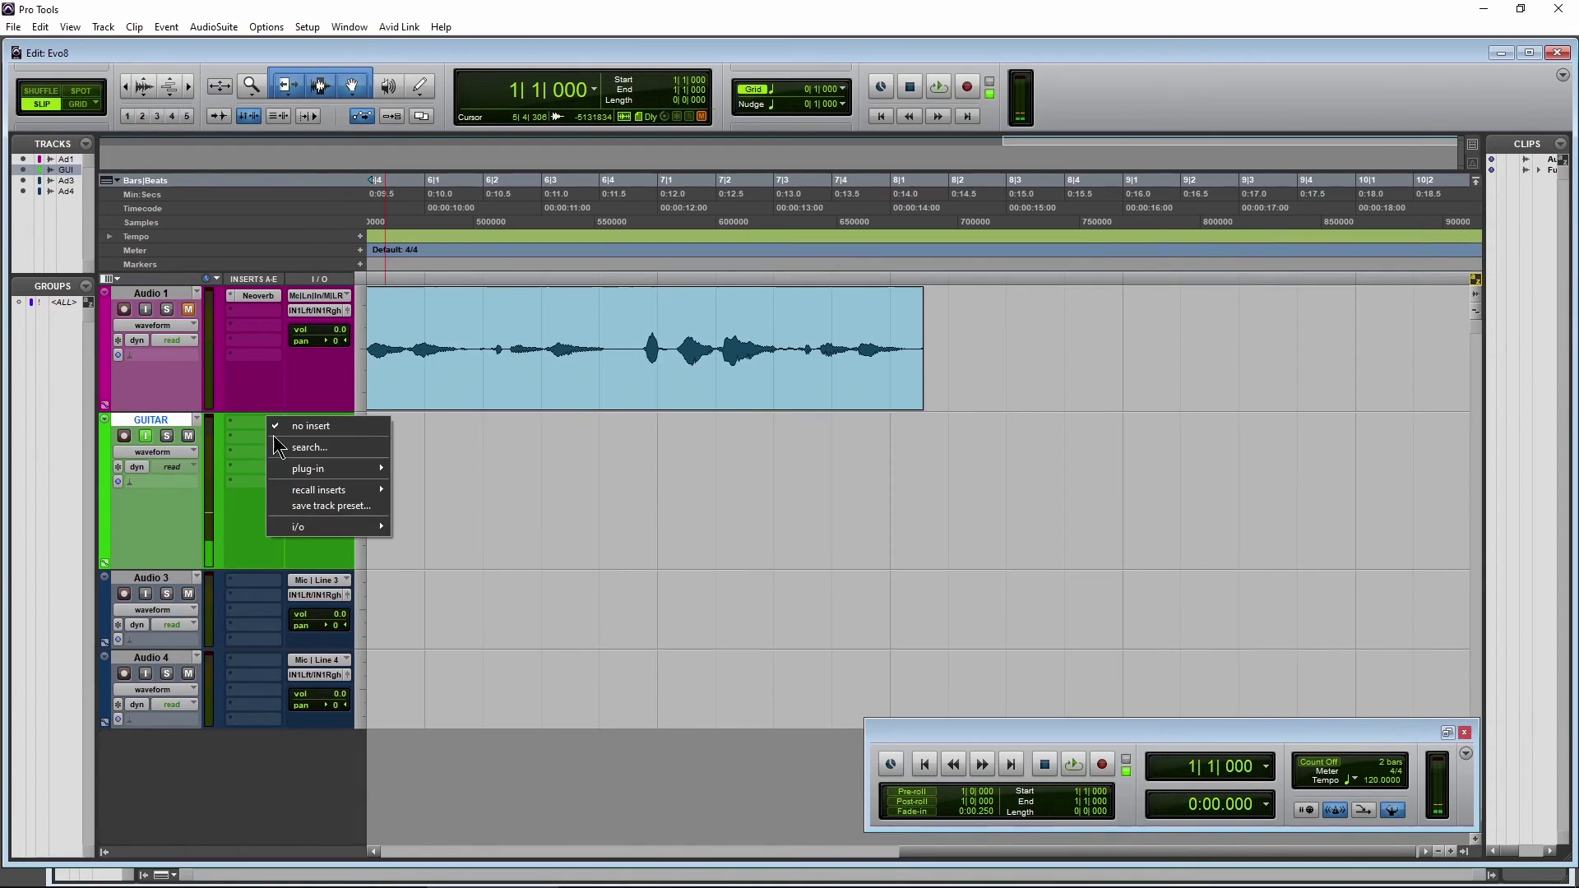
{"action": "mouse_move", "coordinate": [308, 469]}
{"action": "mouse_move", "coordinate": [621, 247]}
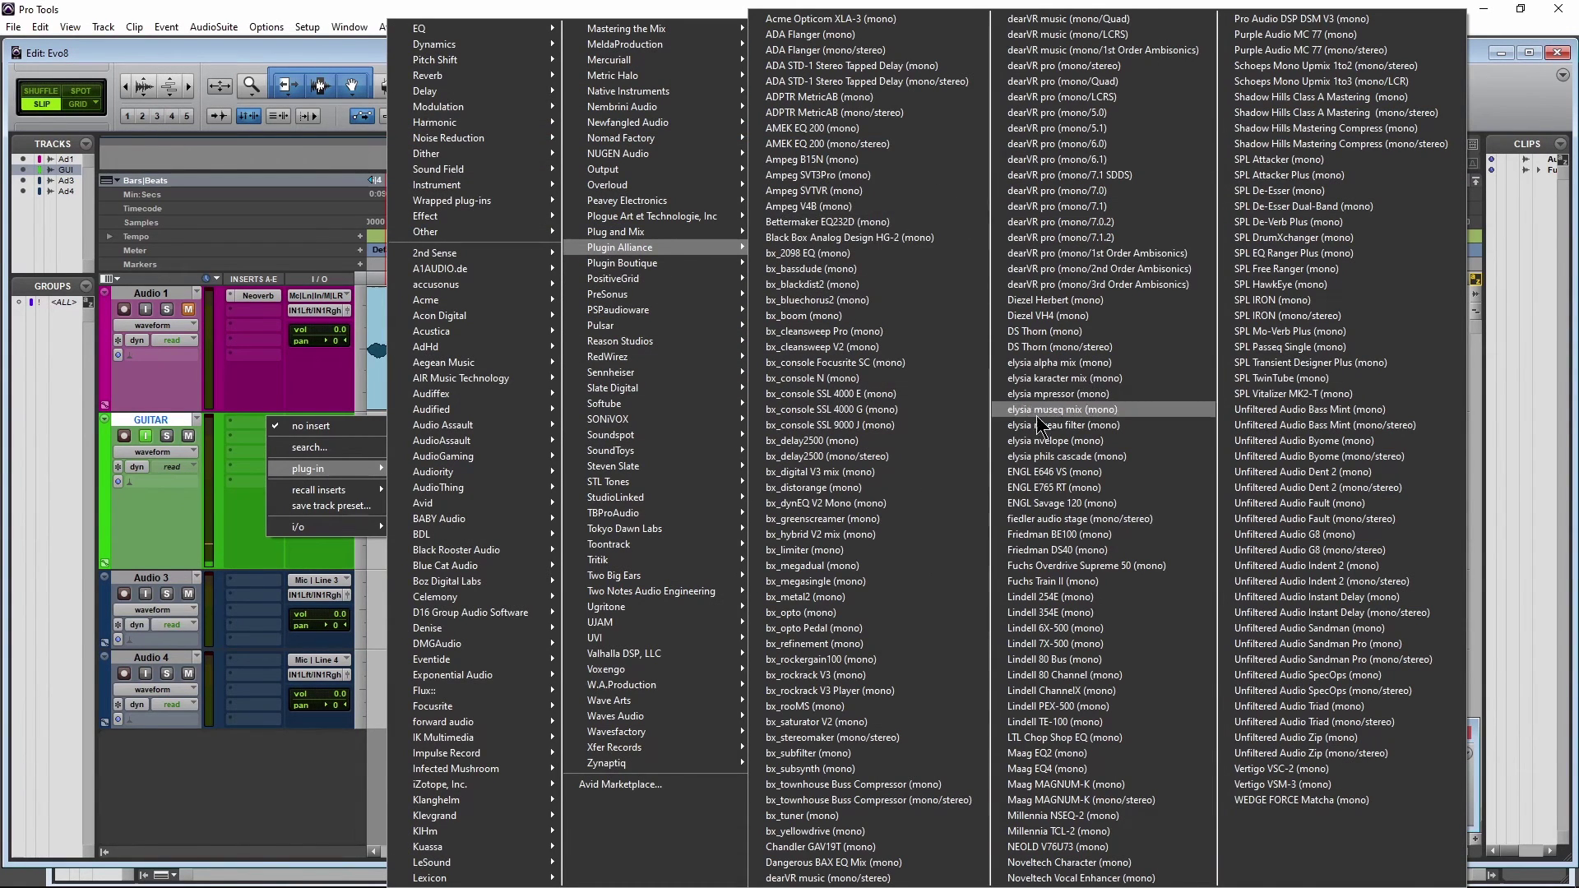
{"action": "left_click", "coordinate": [1061, 503]}
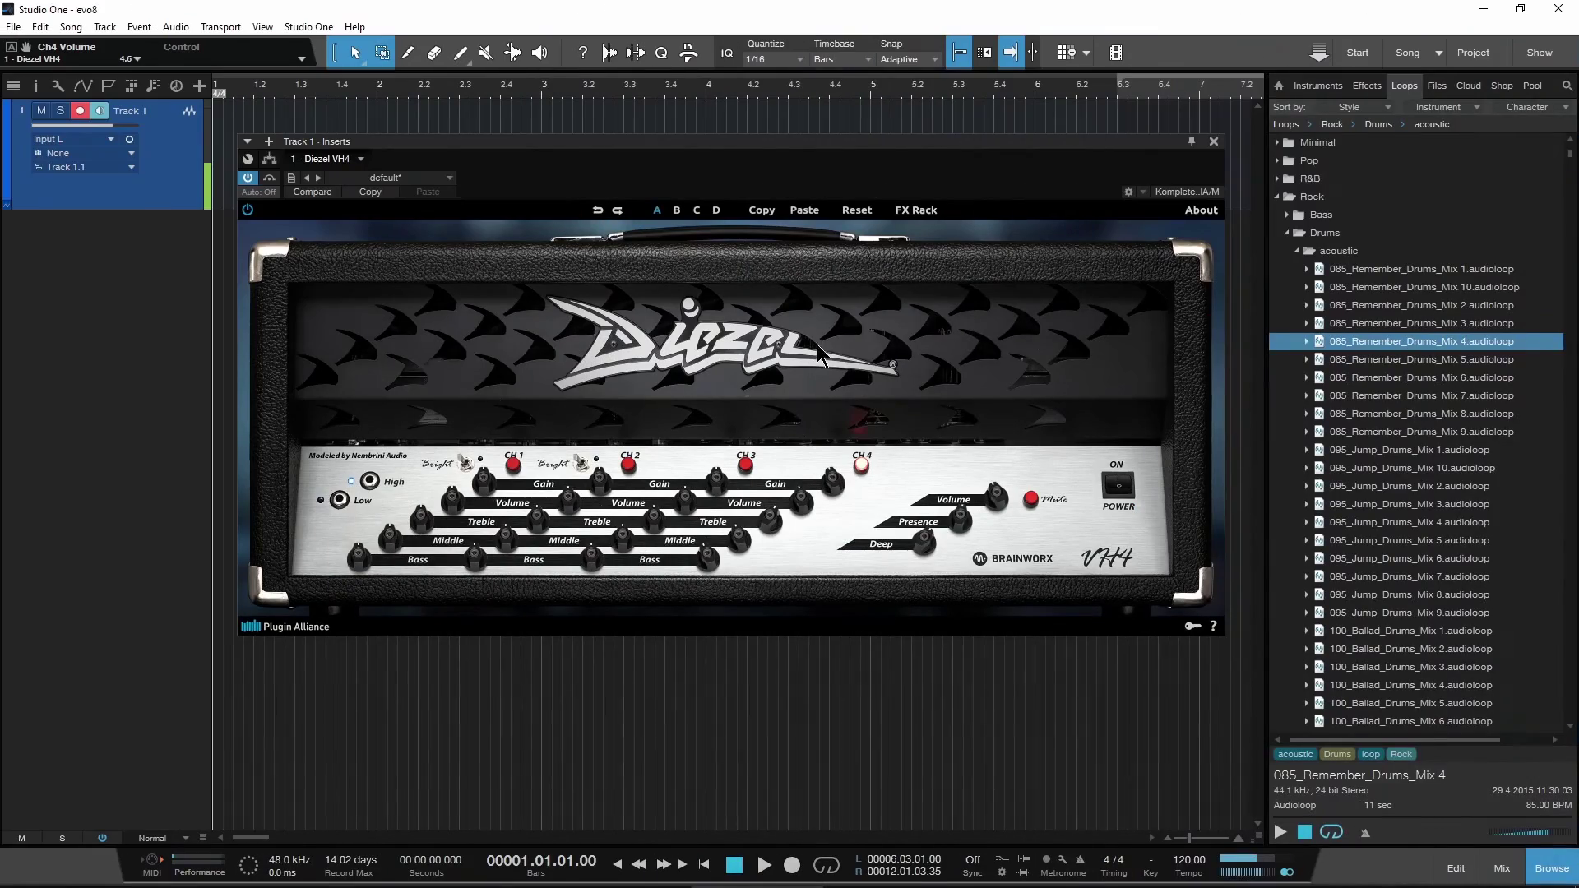
- Close the Diezel VH4 window, then add the 085_Remember_Drums_Mix 4 loop and duplicate it
{"action": "left_click", "coordinate": [1214, 141]}
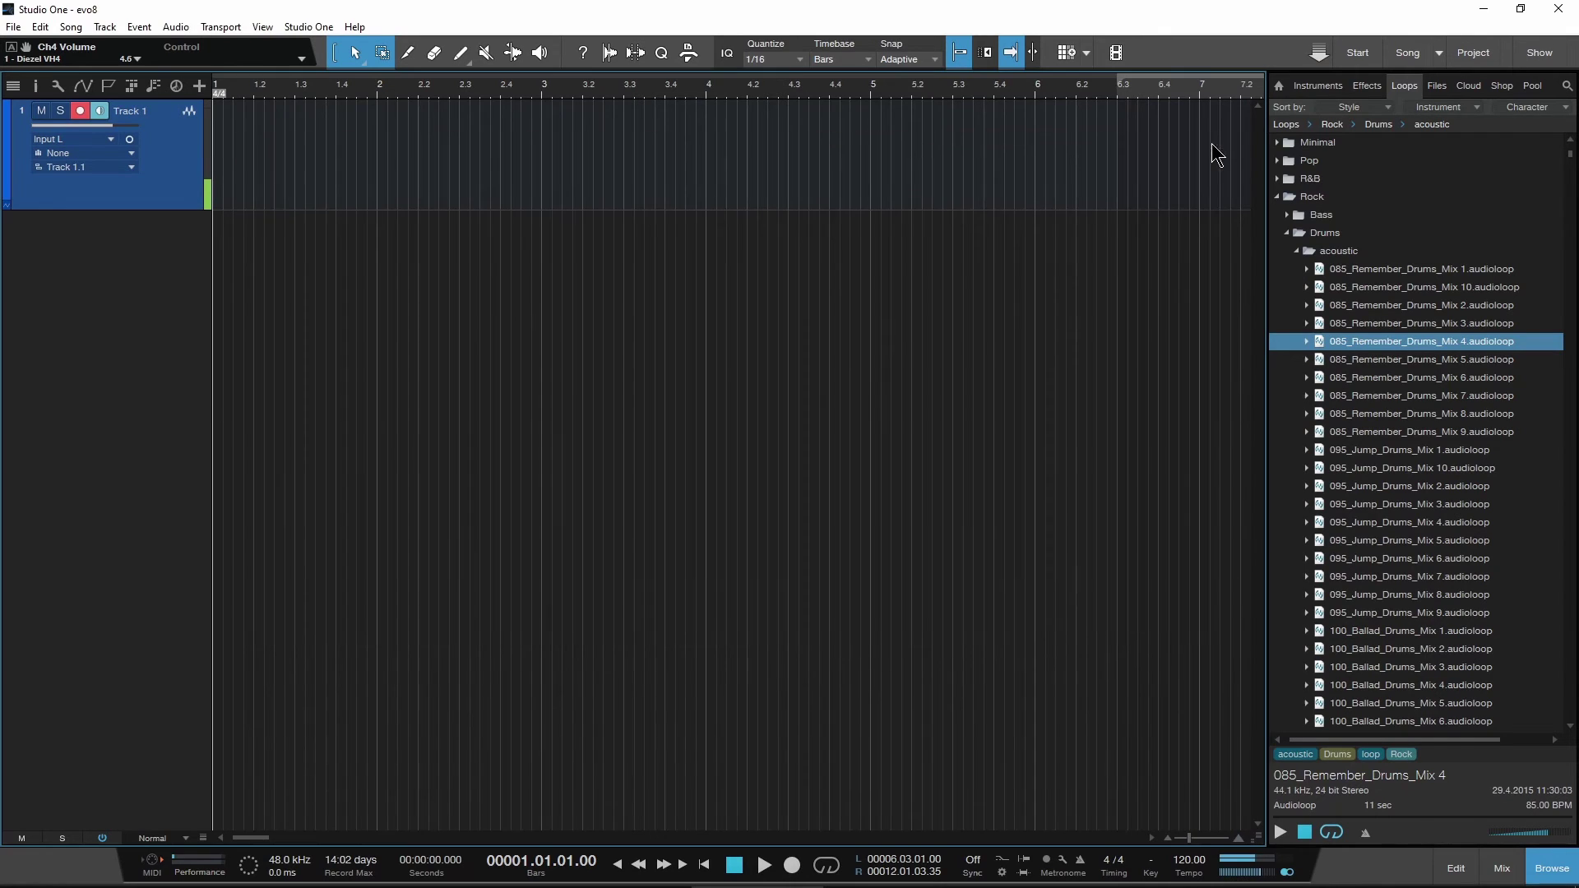
{"action": "left_click_drag", "start_coordinate": [1346, 345], "coordinate": [176, 254]}
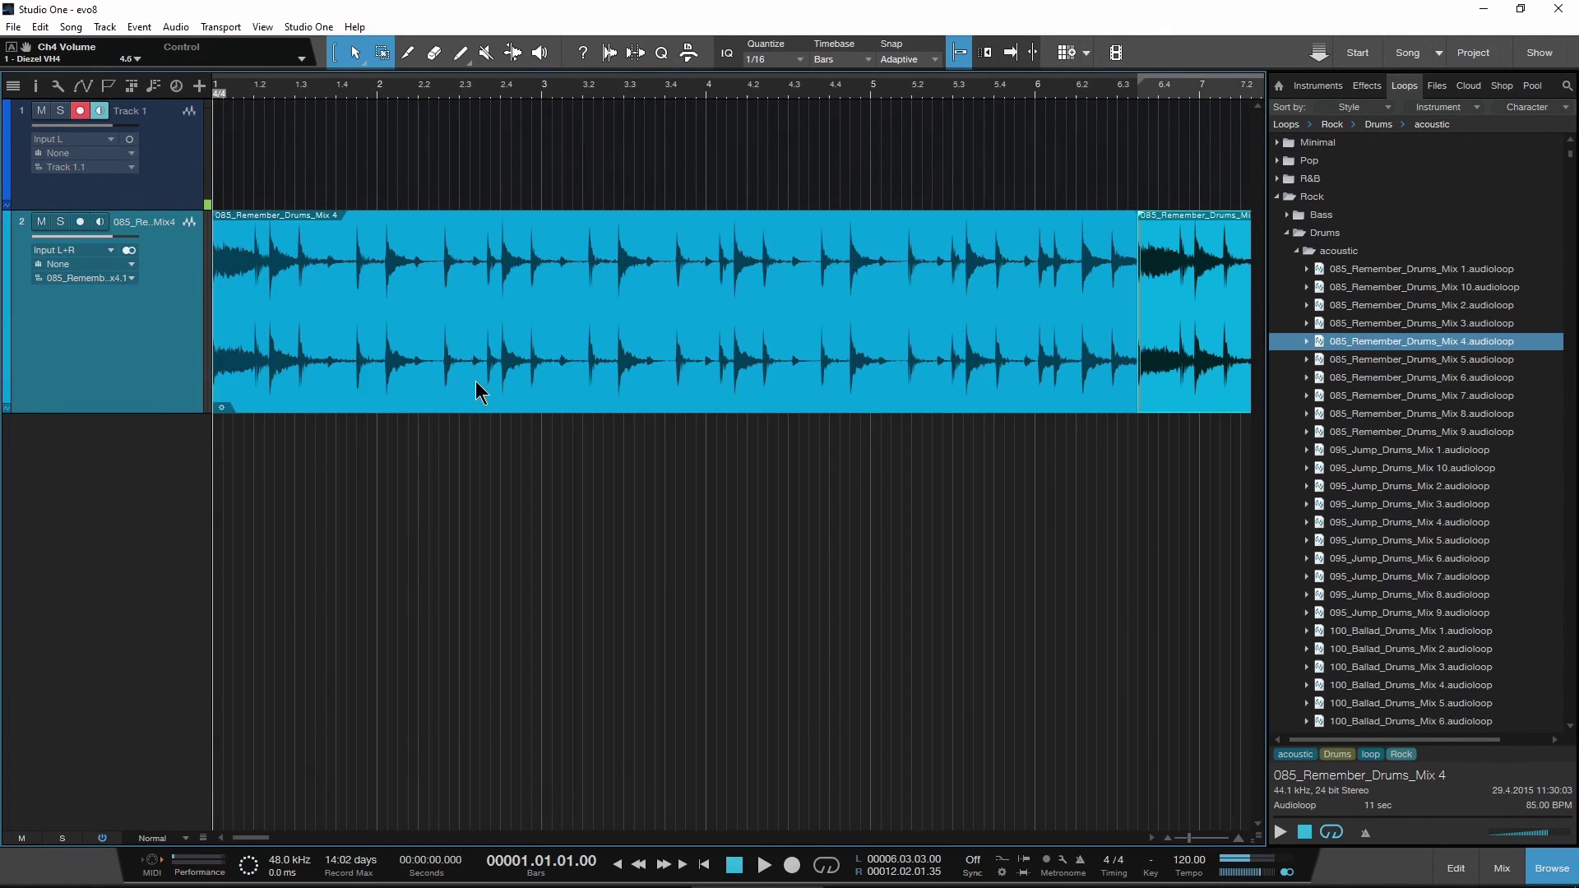
{"action": "key", "text": "d"}
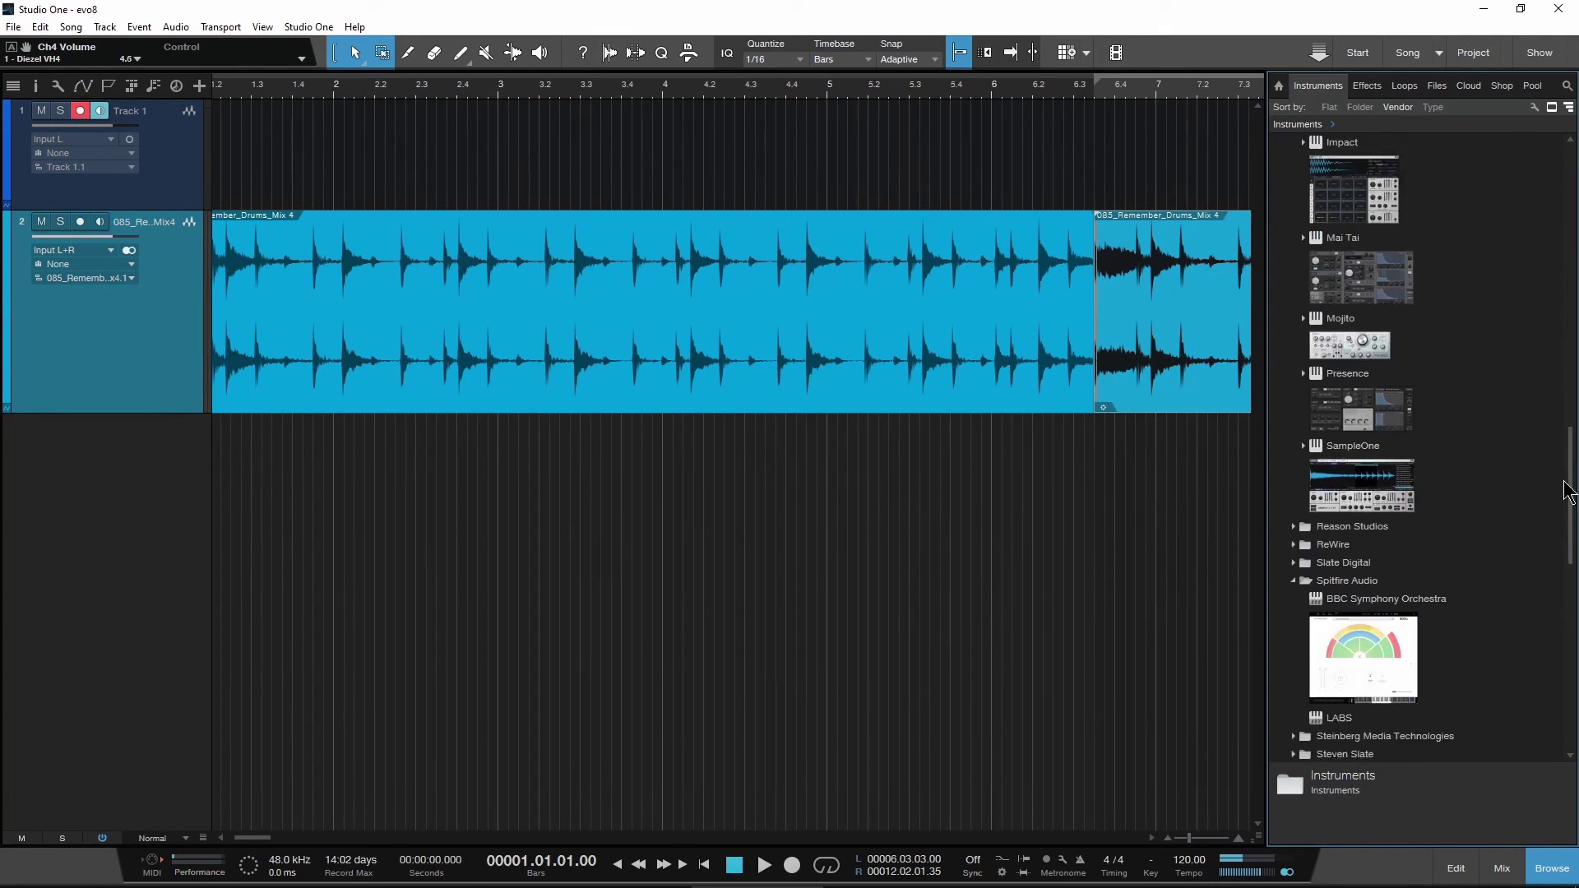
- Add a Superior Drummer 3 track with the Death kit and place a drum groove
{"action": "left_click_drag", "start_coordinate": [1370, 535], "coordinate": [141, 540]}
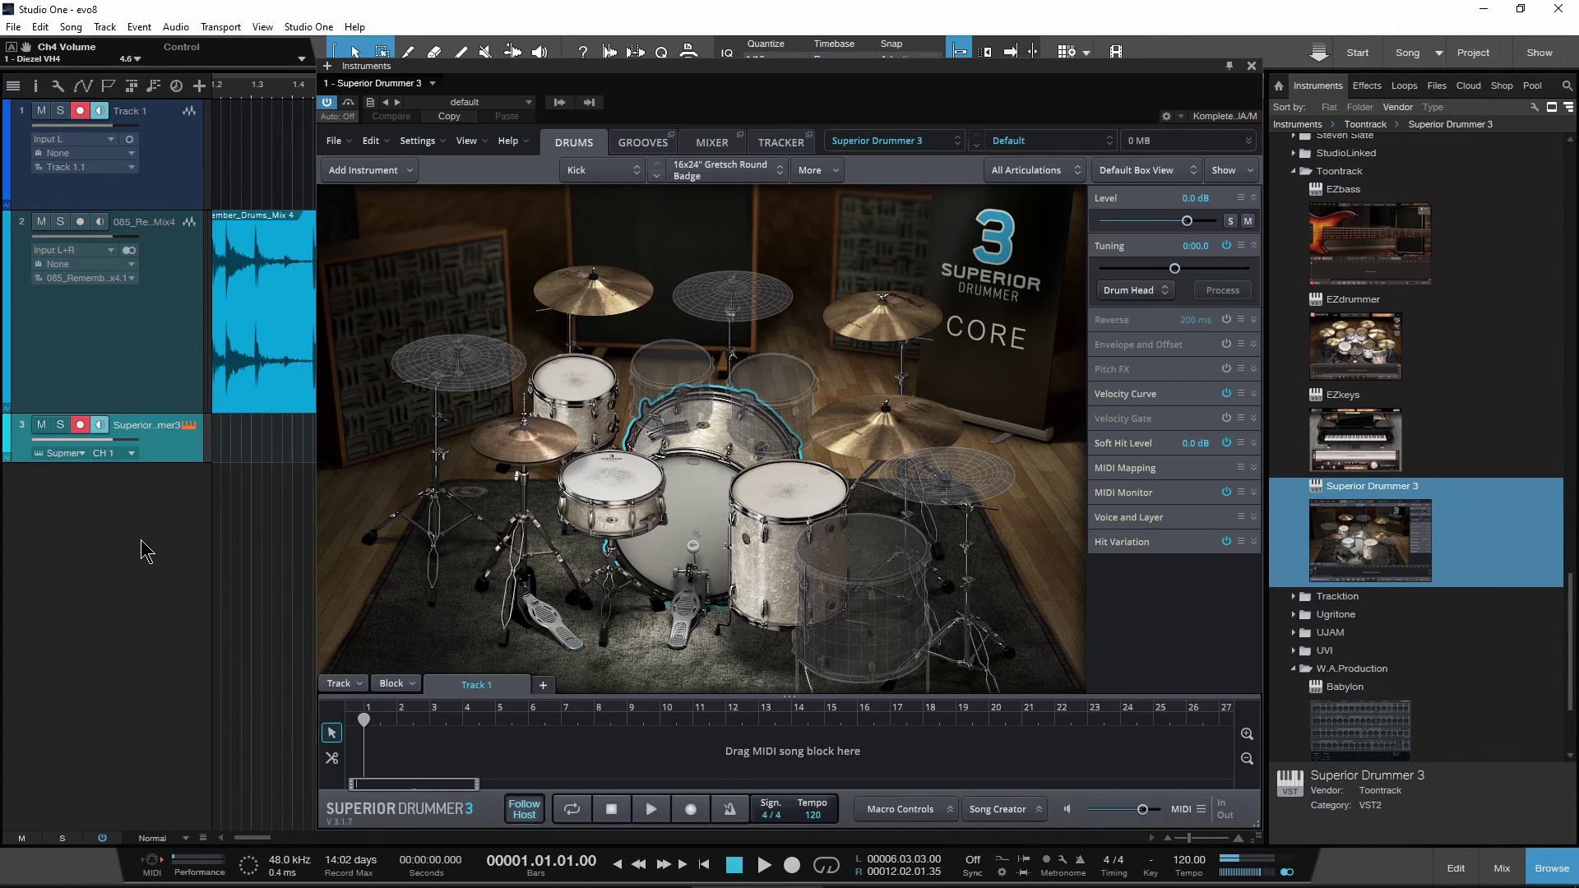
{"action": "left_click", "coordinate": [893, 141]}
{"action": "left_click", "coordinate": [855, 211]}
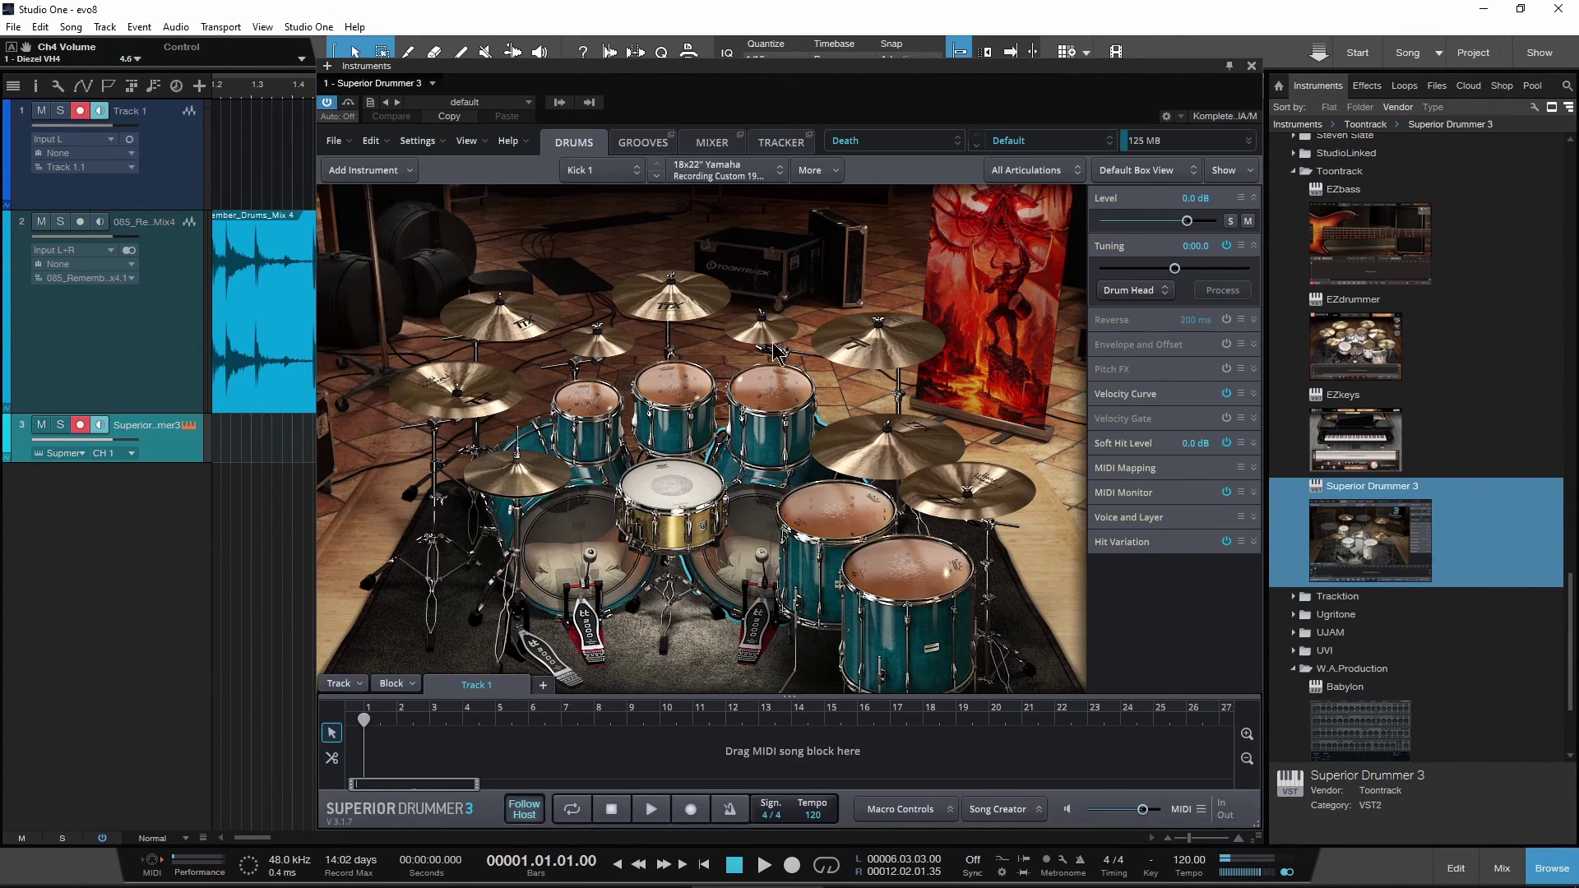
{"action": "left_click", "coordinate": [643, 142]}
{"action": "left_click_drag", "start_coordinate": [539, 469], "coordinate": [236, 451]}
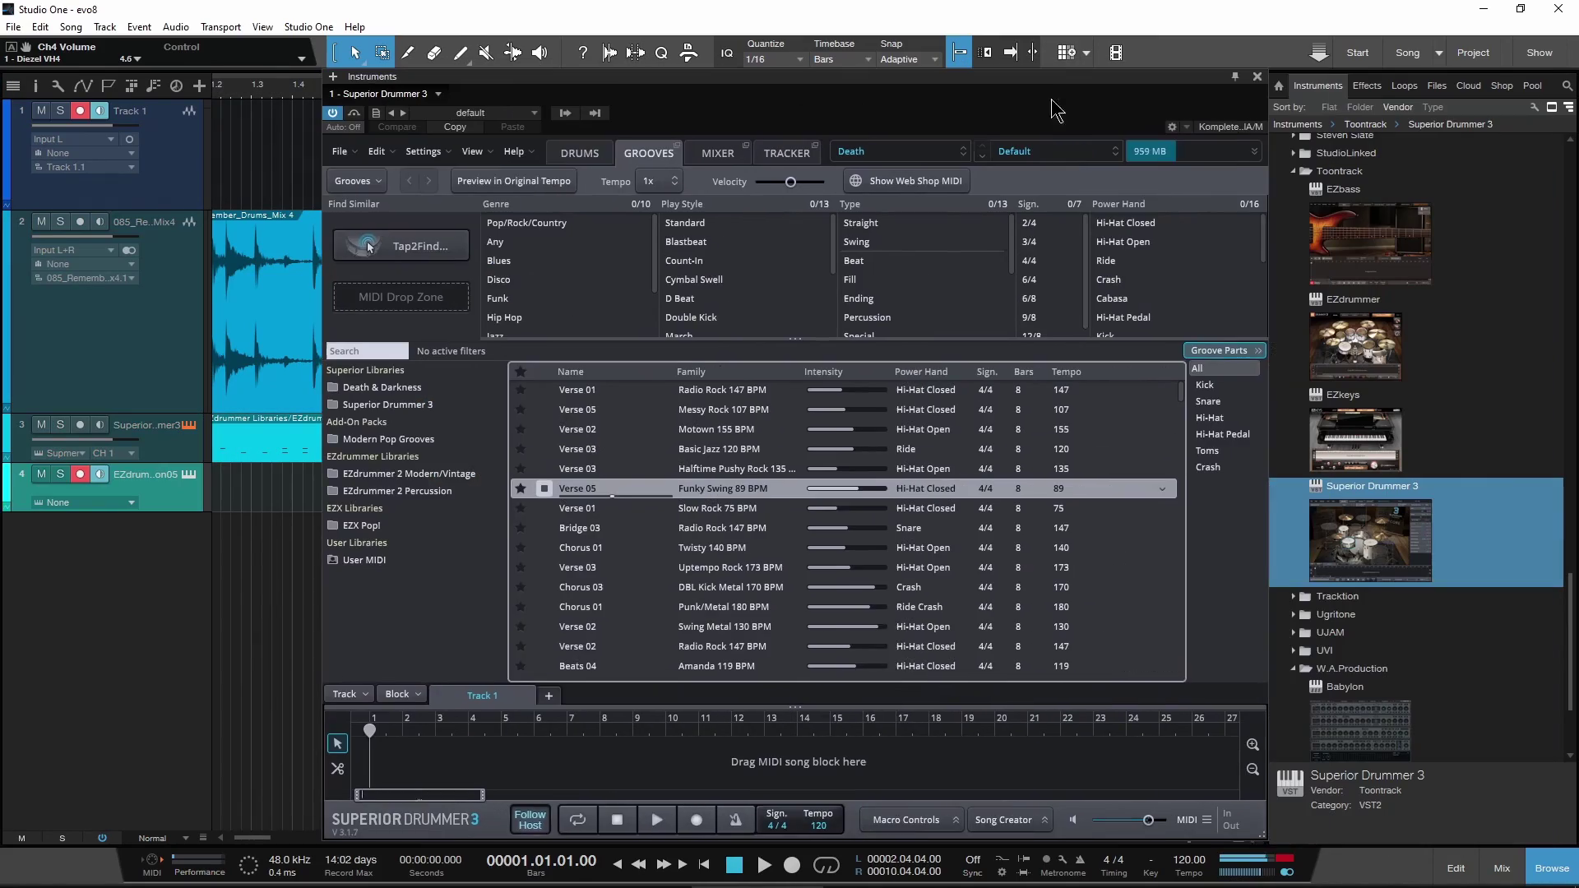